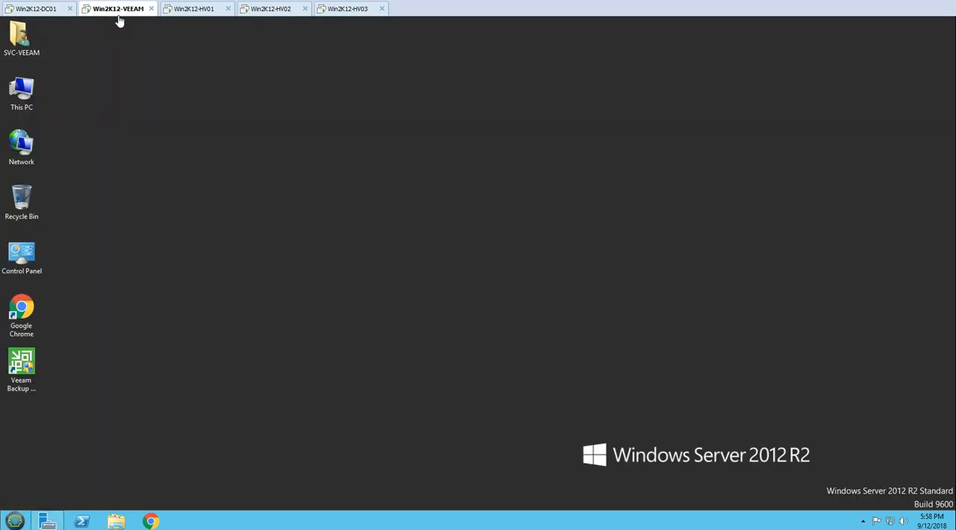
Launch Veeam Backup & Replication on Win2K12-VEEAM, allow it to make changes, and connect to localhost with Windows session authentication.
{"action": "double_click", "coordinate": [22, 370]}
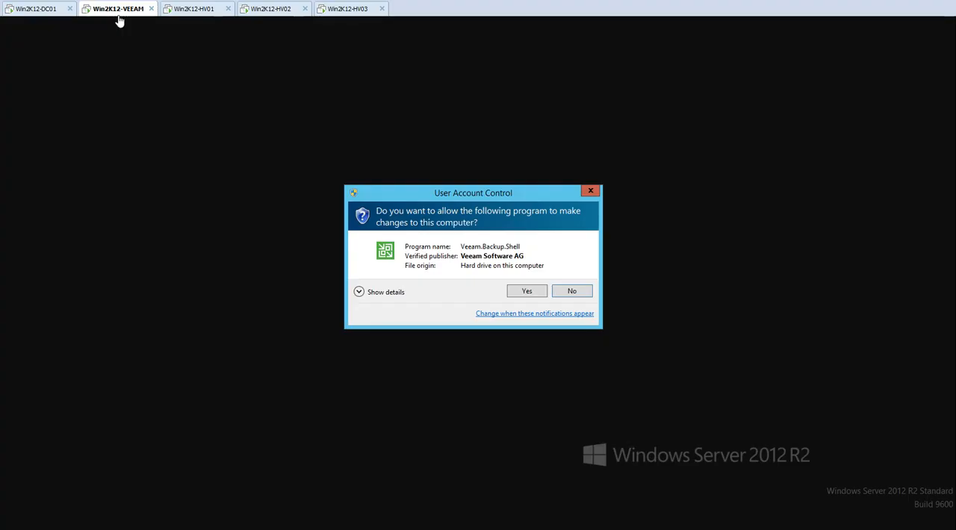
{"action": "left_click", "coordinate": [531, 293]}
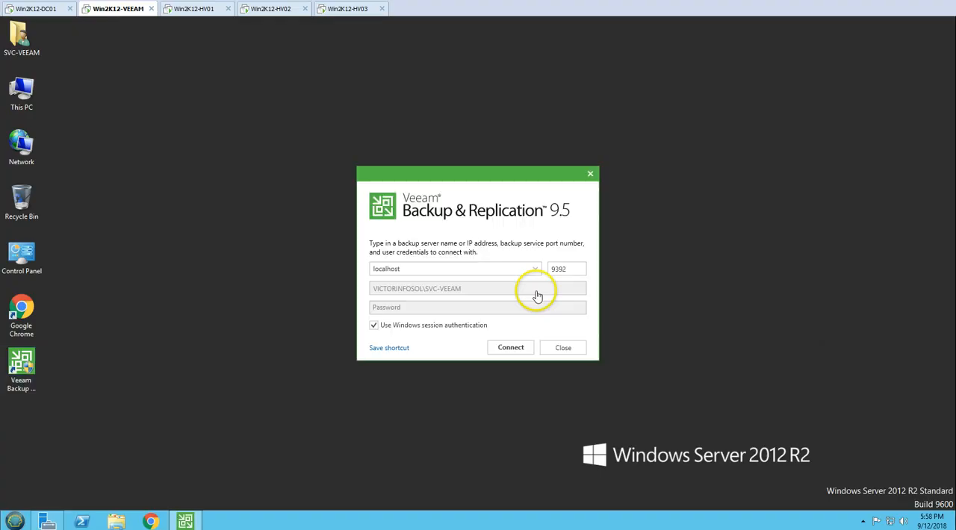
{"action": "left_click", "coordinate": [510, 348]}
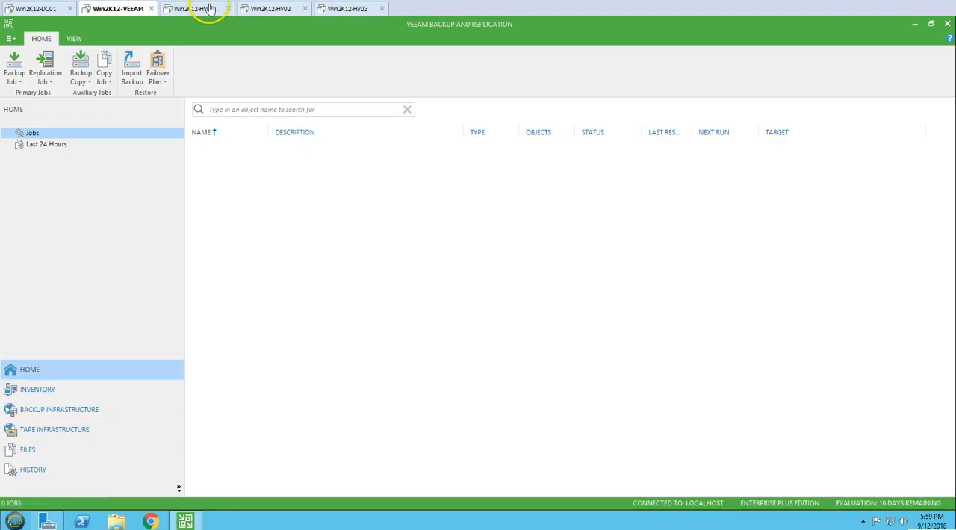
Review the local server properties and the Hyper-V Manager virtual machines on Win2K12-HV01.
{"action": "left_click", "coordinate": [206, 10]}
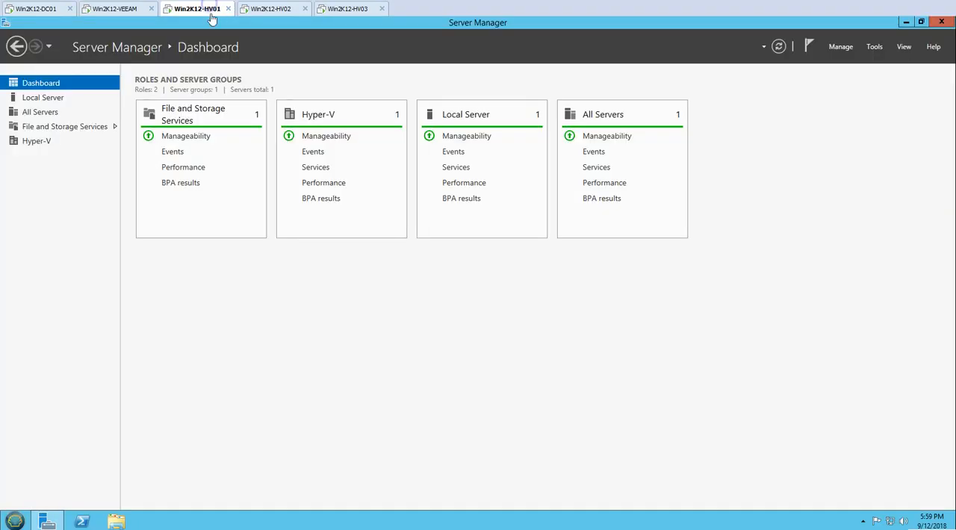
{"action": "key", "text": "Down"}
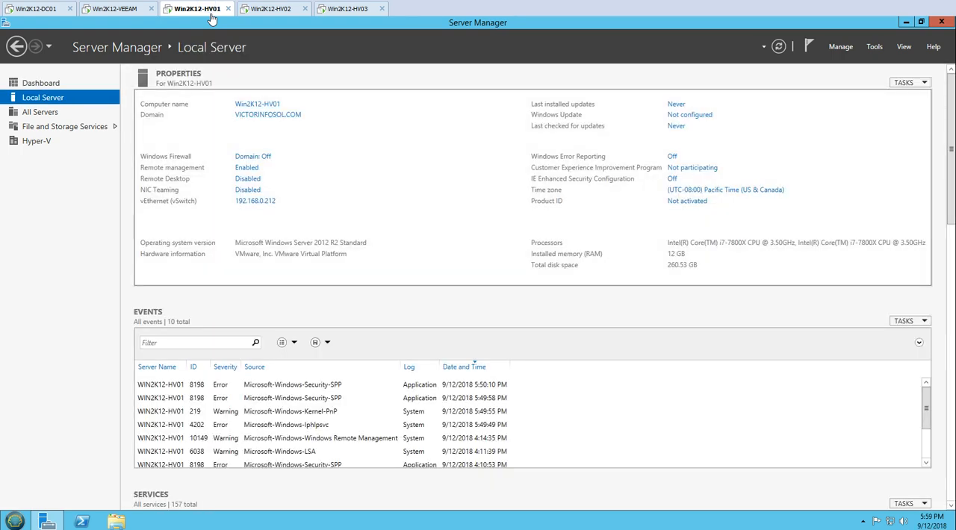
{"action": "left_click", "coordinate": [874, 46]}
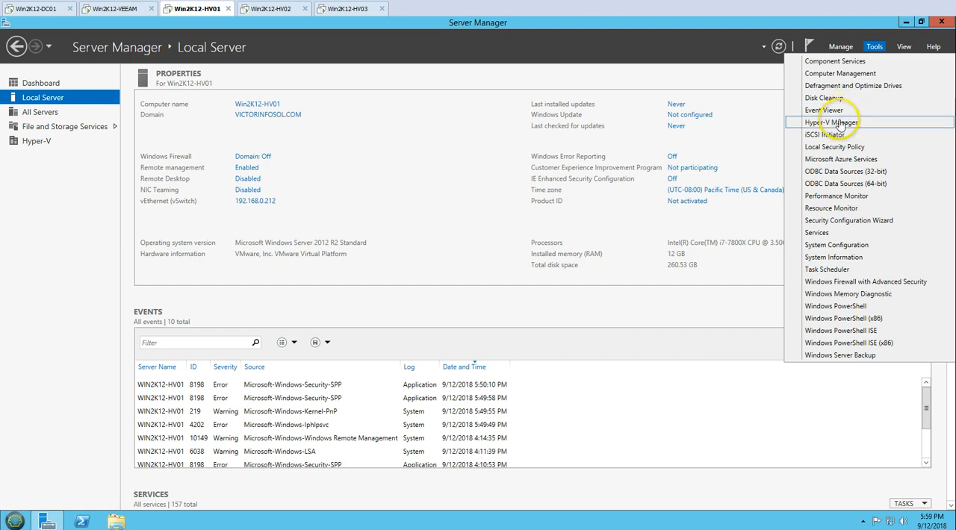
{"action": "left_click", "coordinate": [831, 122]}
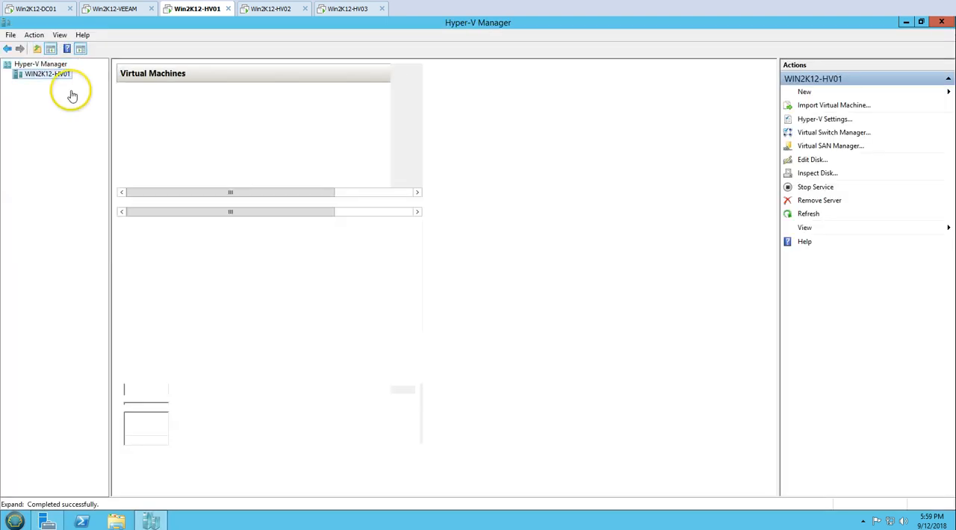
{"action": "left_click", "coordinate": [154, 521]}
{"action": "left_click", "coordinate": [41, 83]}
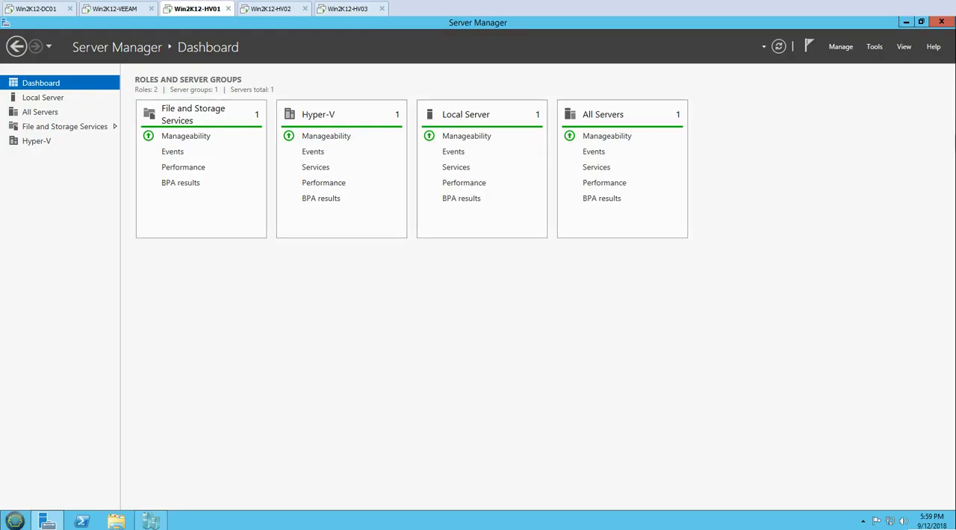
Switch to Win2K12-HV02 and show the HV-CLUSTER summary in Failover Cluster Manager.
{"action": "left_click", "coordinate": [275, 10]}
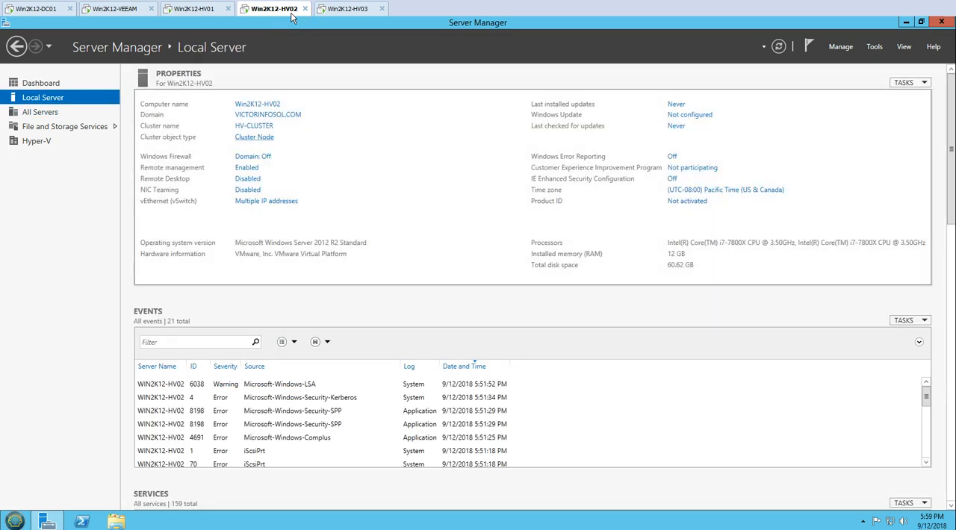
{"action": "left_click", "coordinate": [874, 46]}
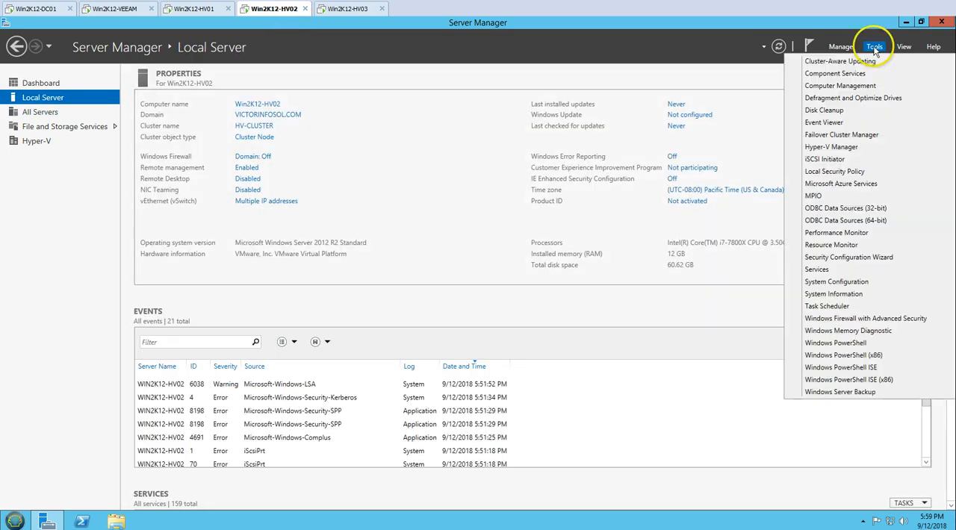
{"action": "left_click", "coordinate": [848, 137]}
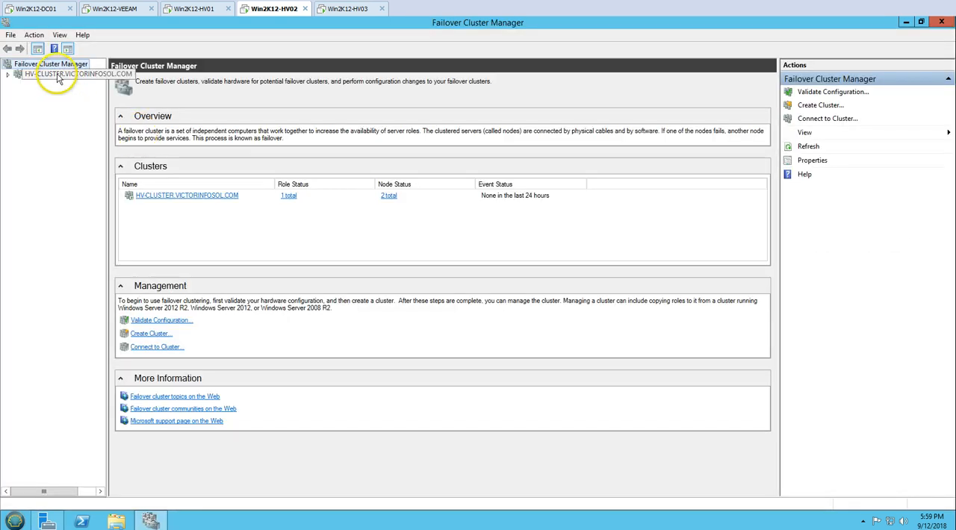
{"action": "left_click", "coordinate": [58, 76]}
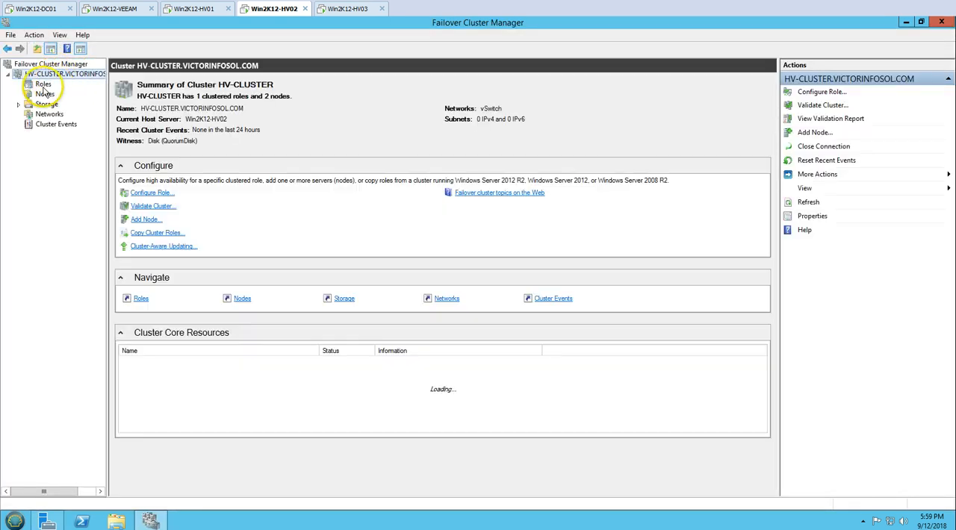
Examine the nodes of HV-CLUSTER, sorted by name, and view the details of Win2K12-HV02.
{"action": "left_click", "coordinate": [43, 85]}
{"action": "left_click", "coordinate": [44, 96]}
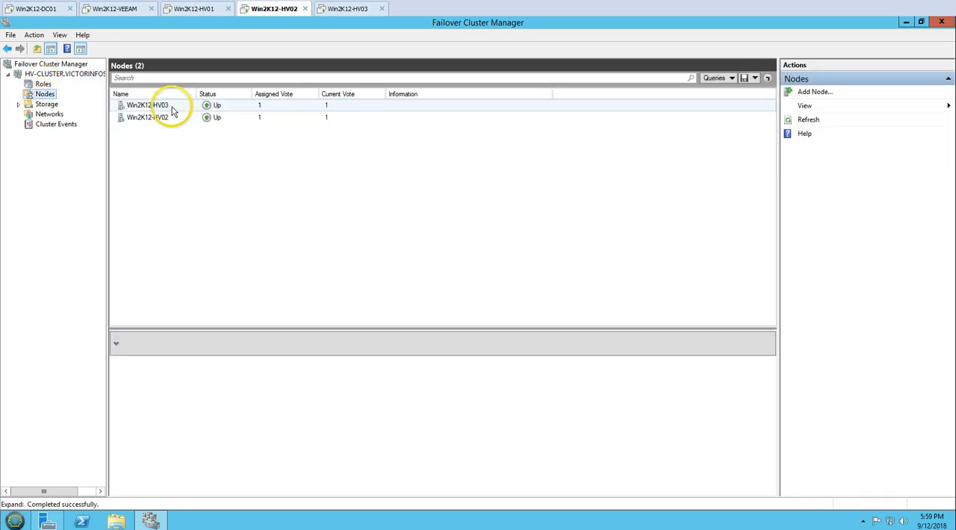
{"action": "left_click", "coordinate": [169, 106]}
{"action": "left_click", "coordinate": [169, 96]}
{"action": "left_click", "coordinate": [167, 107]}
{"action": "left_click", "coordinate": [166, 119]}
{"action": "left_click", "coordinate": [153, 106]}
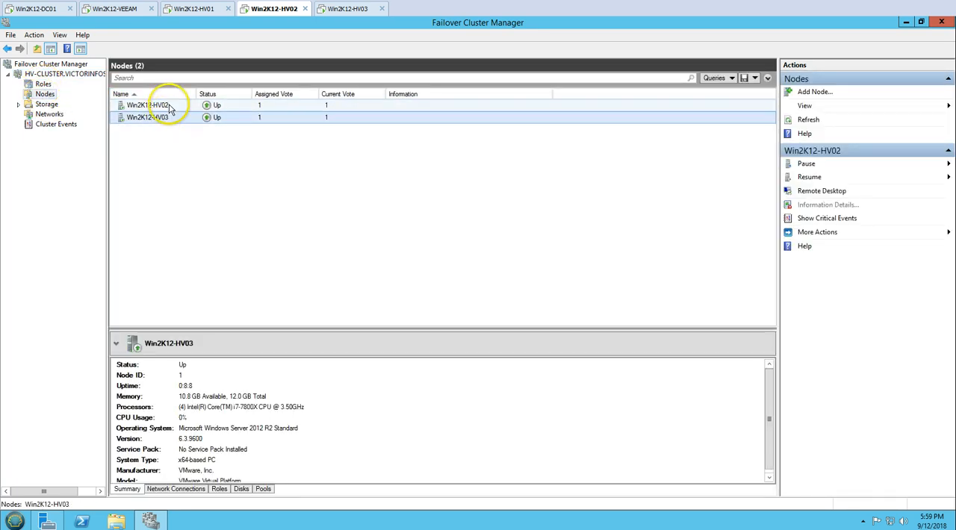
Connect to the clustered virtual machine Win2K12-DC02 and sign in to its administrator account with the password.
{"action": "left_click", "coordinate": [42, 85]}
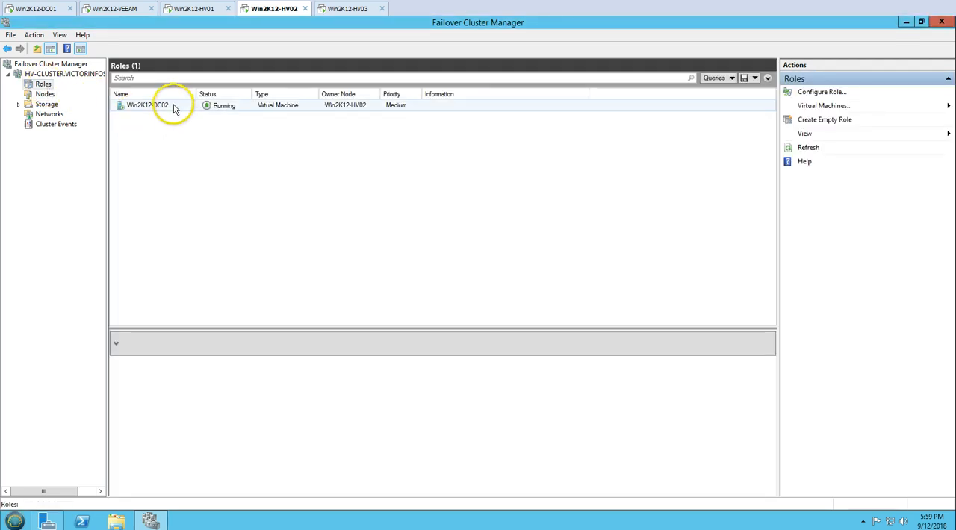
{"action": "right_click", "coordinate": [174, 108]}
{"action": "left_click", "coordinate": [207, 111]}
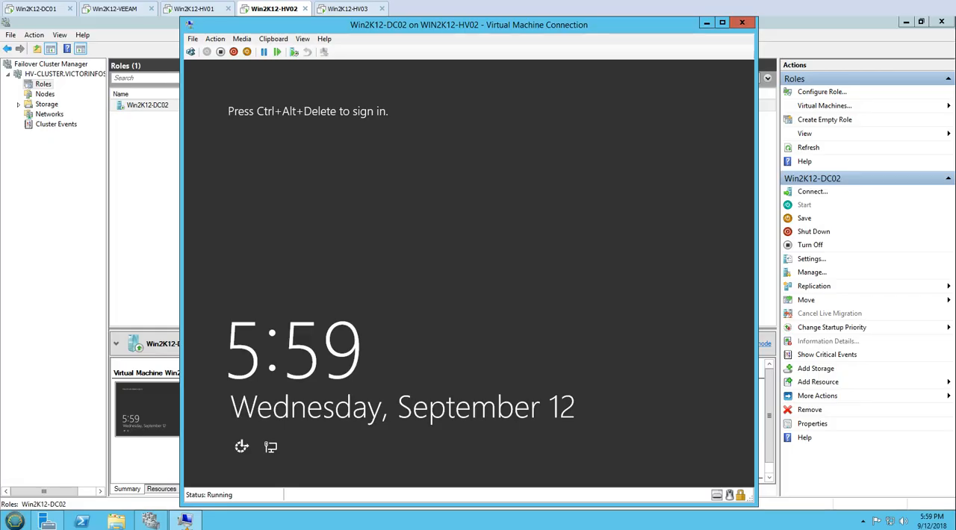
{"action": "left_click", "coordinate": [191, 52]}
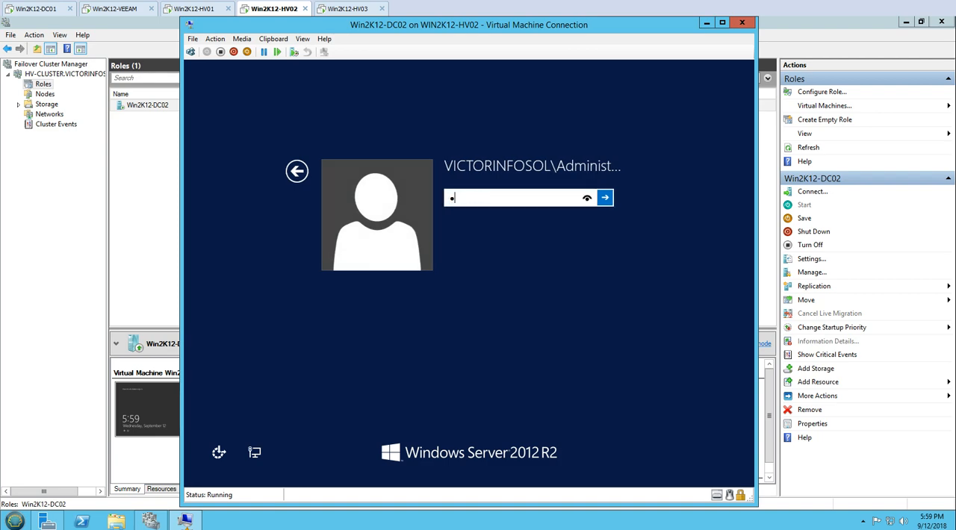
{"action": "type", "text": "•••••••"}
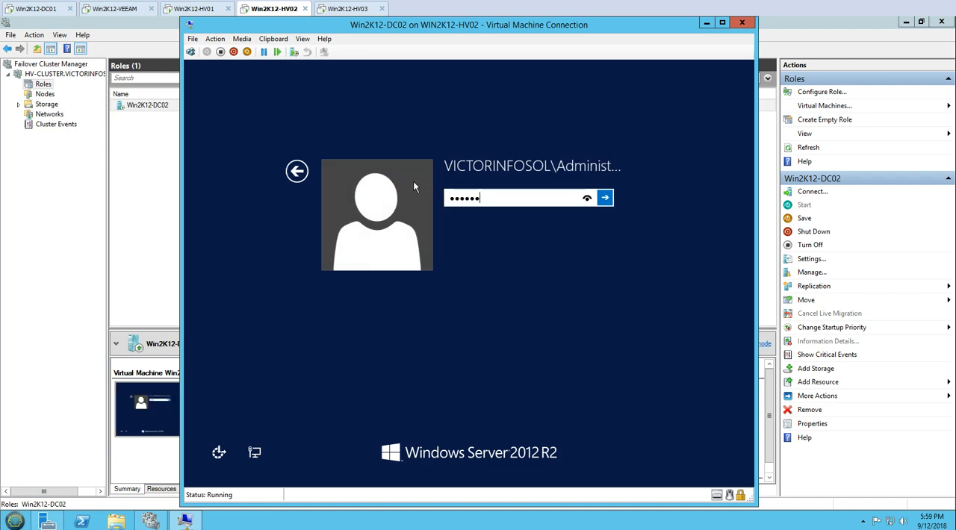
{"action": "key", "text": "Return"}
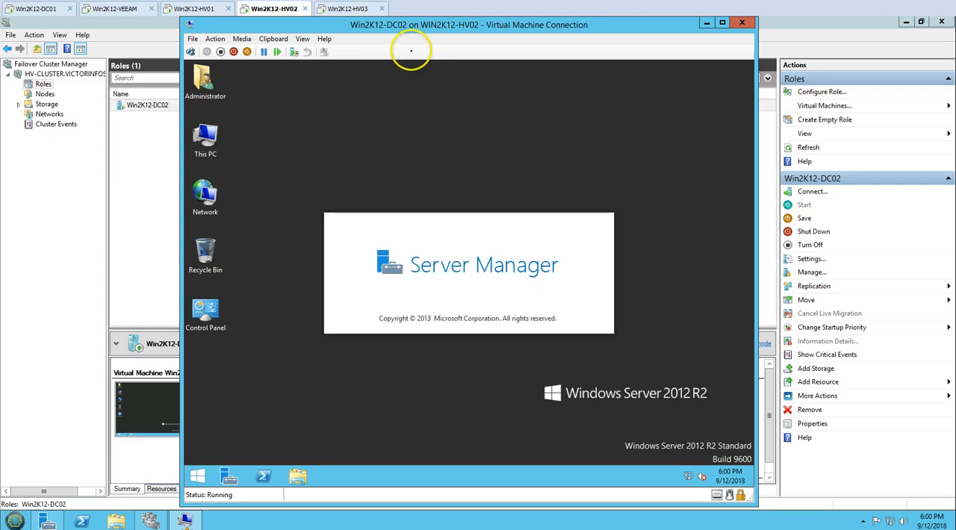
Review the server details of Win2K12-HV03 and the Win2K12-DC02 virtual machine, and close the virtual machine connection.
{"action": "left_click", "coordinate": [354, 10]}
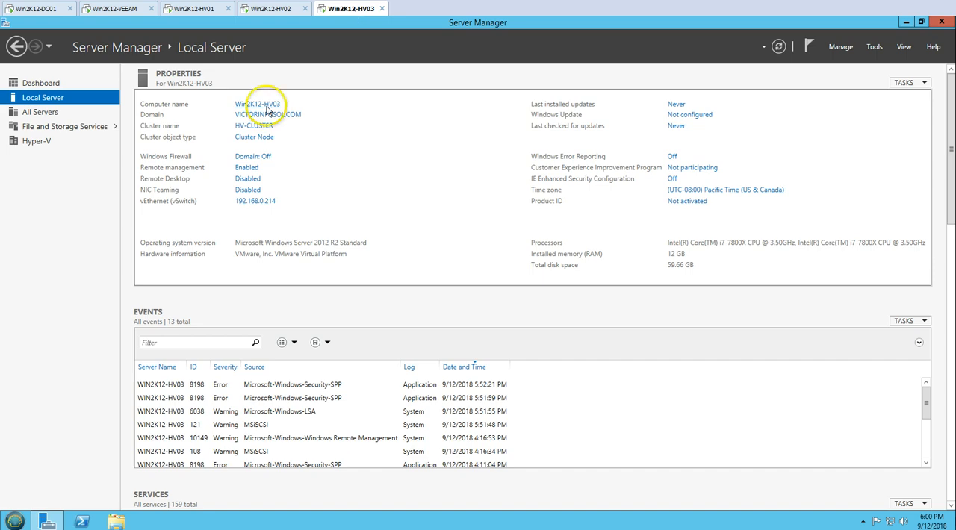
{"action": "left_click", "coordinate": [281, 11]}
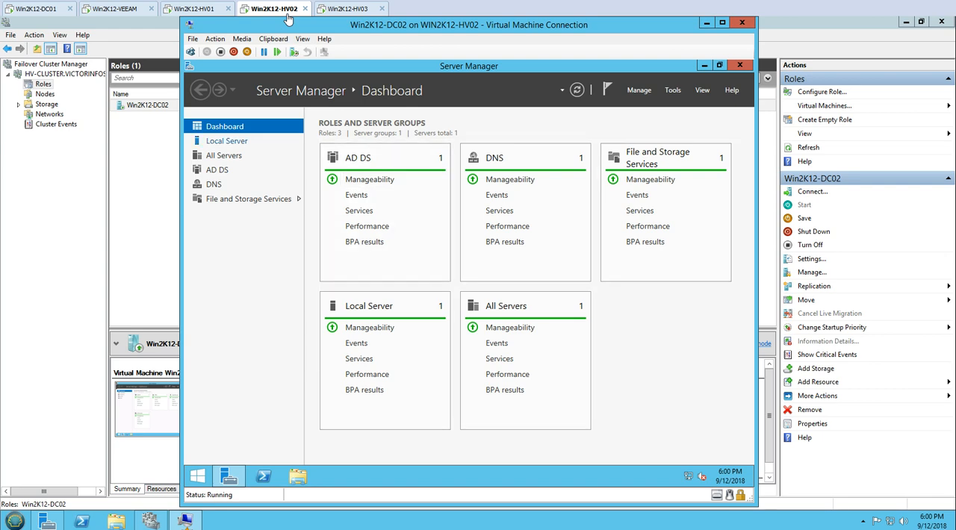
{"action": "left_click", "coordinate": [227, 141]}
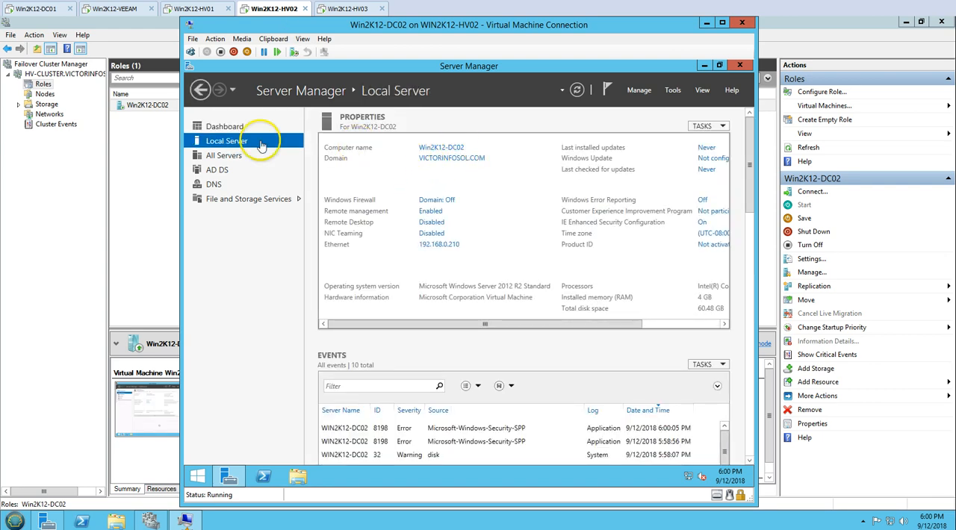
{"action": "left_click", "coordinate": [224, 126]}
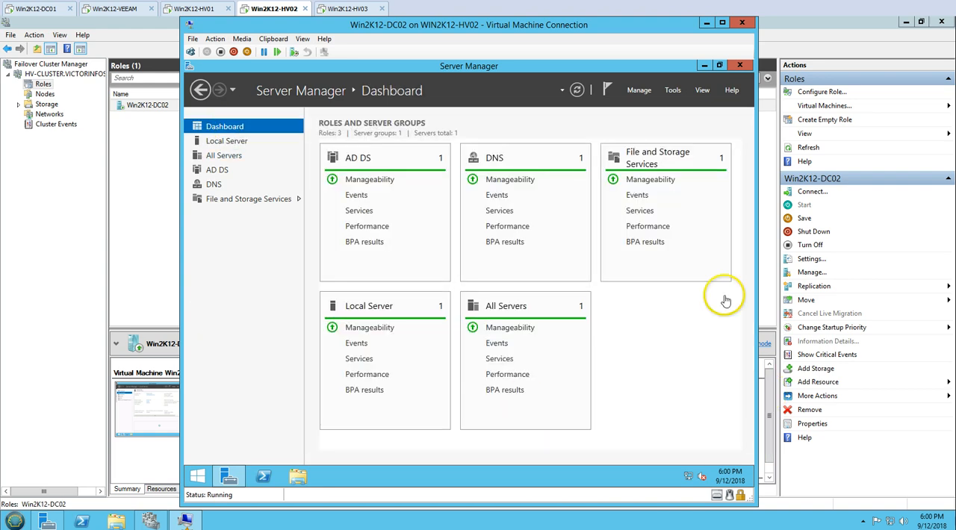
{"action": "left_click", "coordinate": [742, 24]}
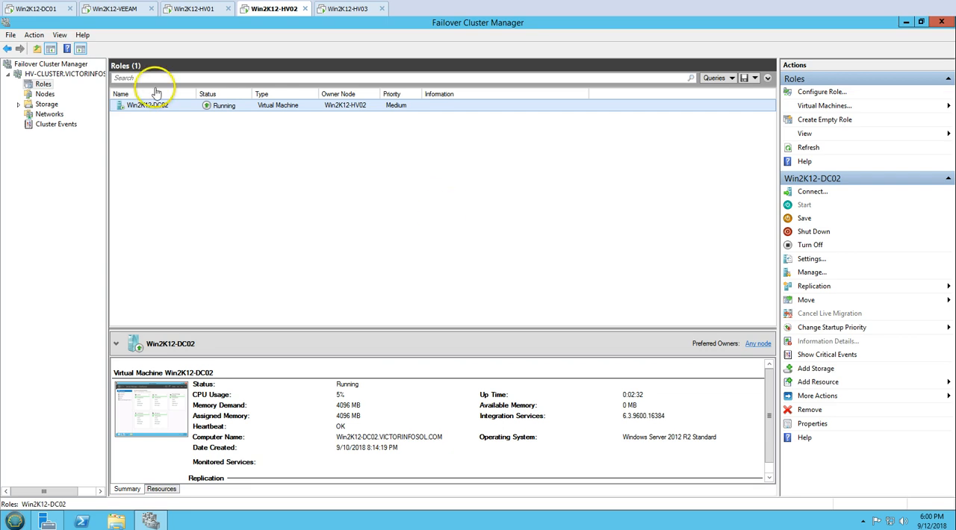
Switch to Win2K12-DC01, launch Veeam Agent, and decline installing a license file.
{"action": "left_click", "coordinate": [32, 9]}
{"action": "key", "text": "super+d"}
{"action": "key", "text": "super"}
{"action": "left_click", "coordinate": [47, 473]}
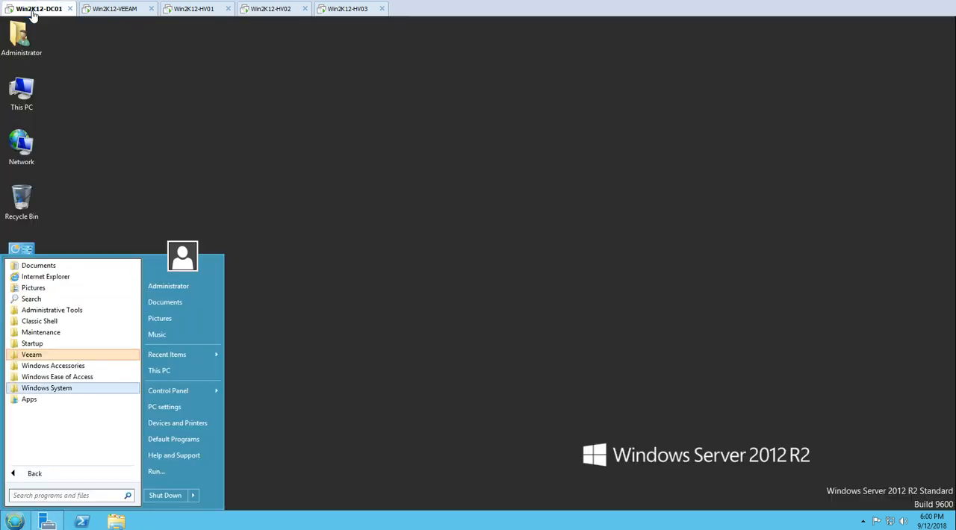
{"action": "left_click", "coordinate": [31, 355]}
{"action": "left_click", "coordinate": [88, 365]}
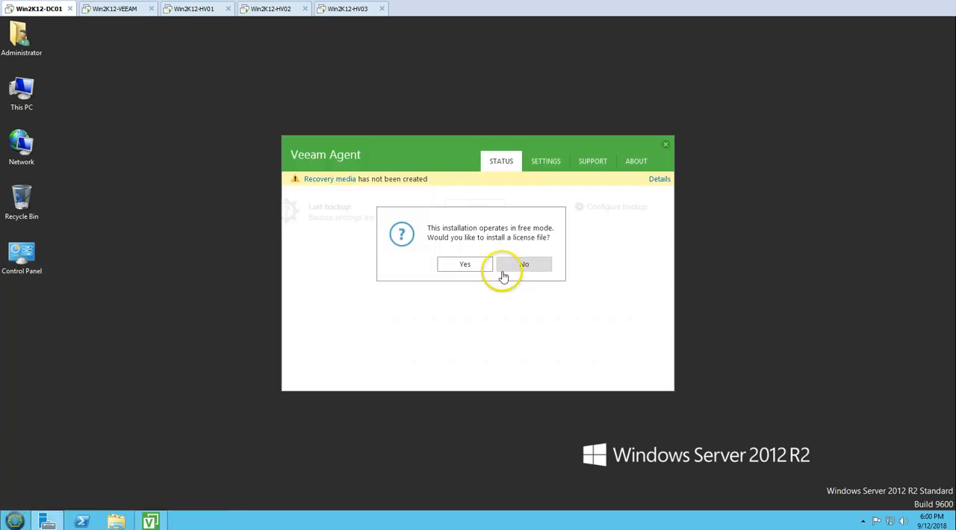
{"action": "left_click", "coordinate": [524, 264]}
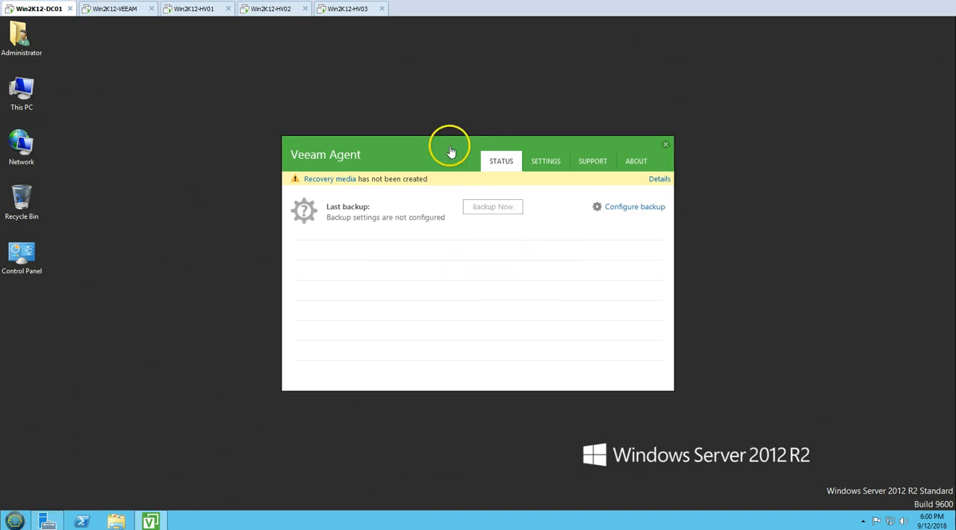
Start configuring the Veeam Agent backup on Win2K12-DC01 with the entire computer as backup mode and a Veeam backup repository as destination.
{"action": "left_click", "coordinate": [124, 8]}
{"action": "left_click", "coordinate": [46, 9]}
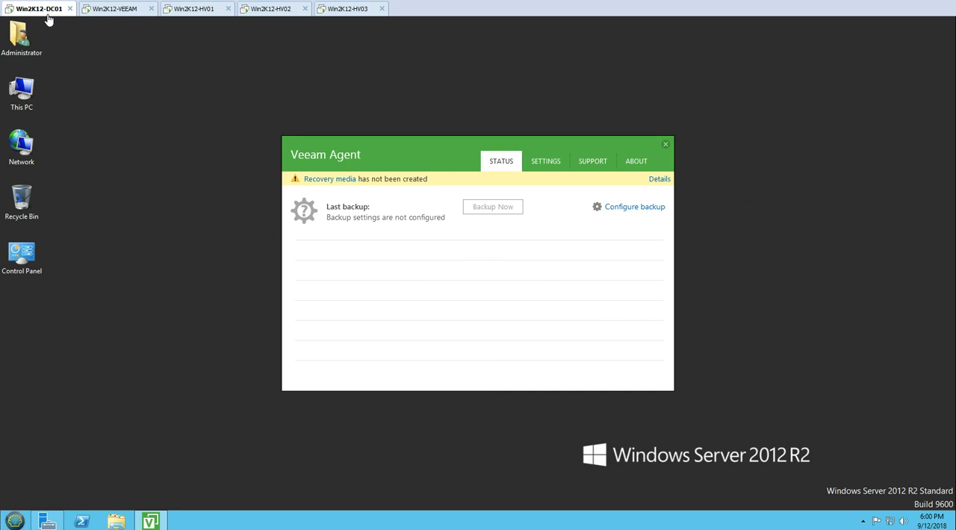
{"action": "left_click", "coordinate": [634, 213]}
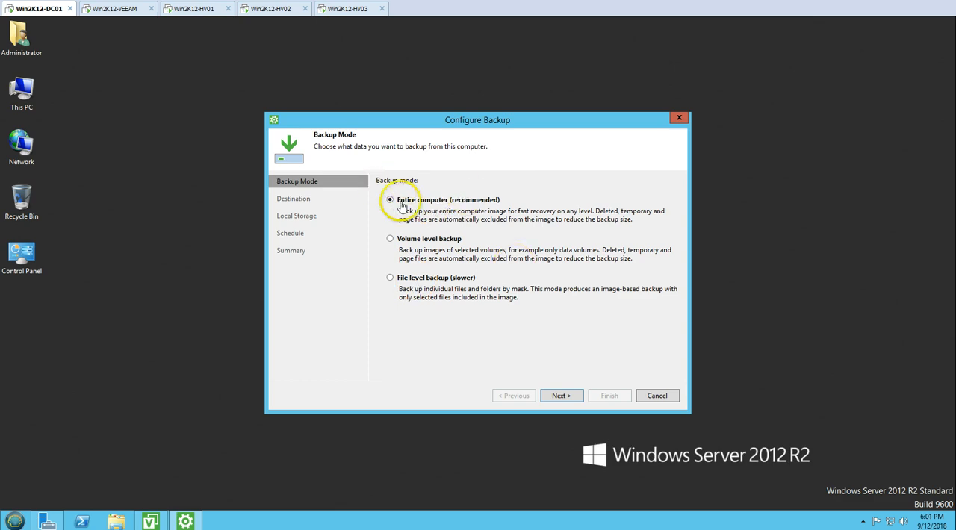
{"action": "left_click", "coordinate": [561, 397]}
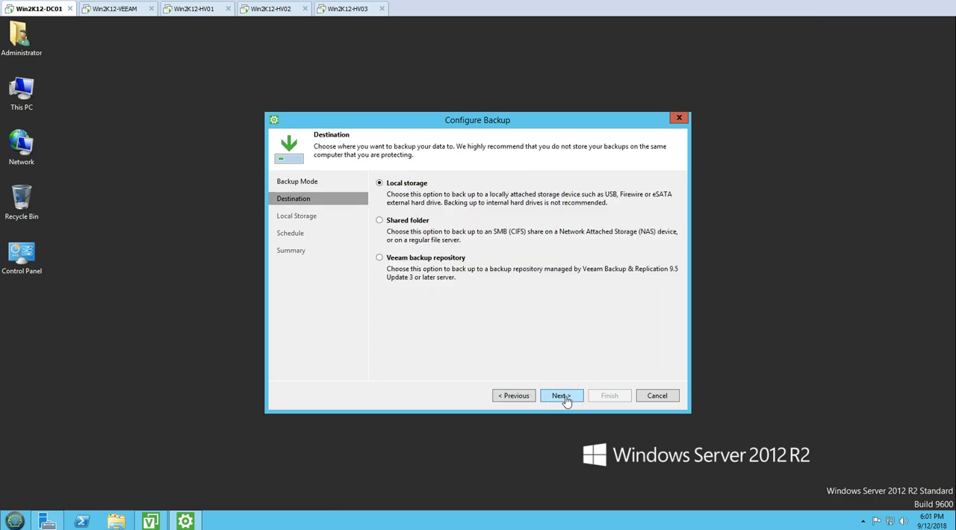
{"action": "left_click", "coordinate": [389, 258]}
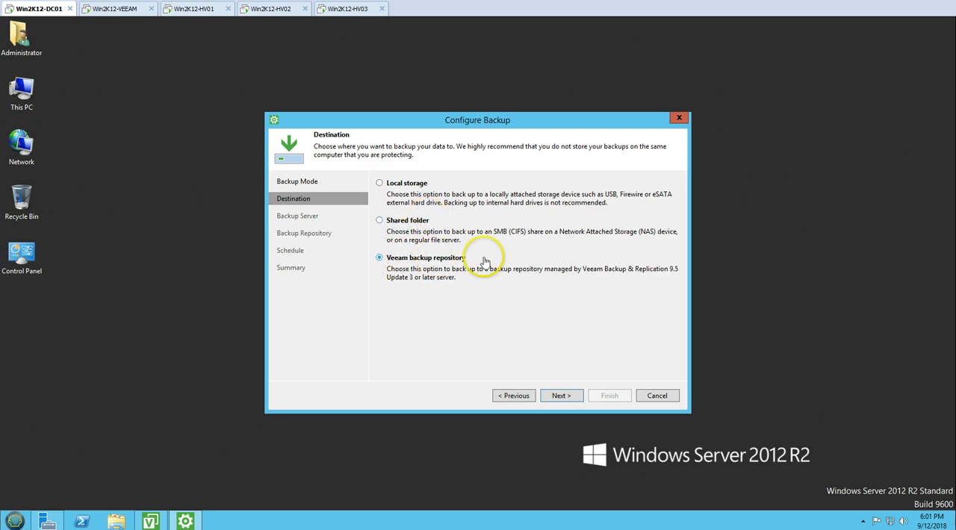
{"action": "left_click", "coordinate": [562, 396]}
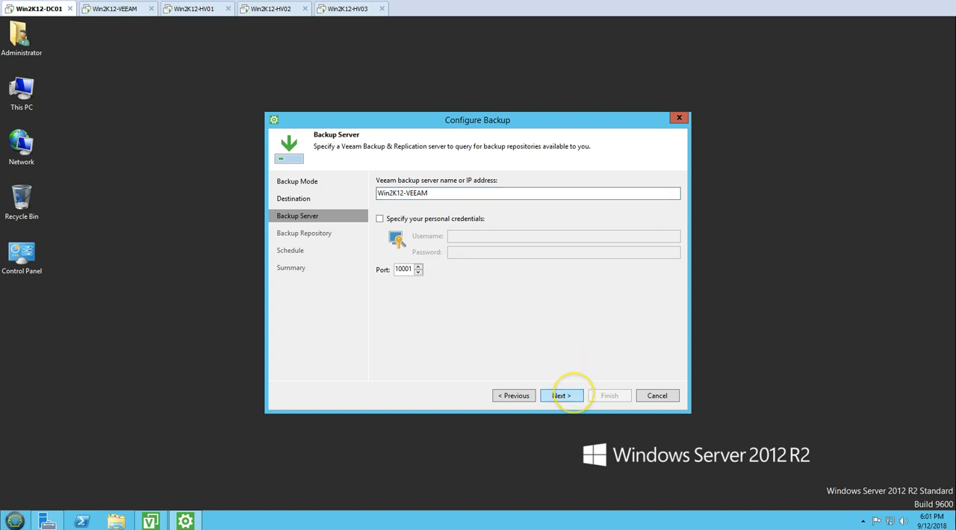
Submit Win2K12-VEEAM as the backup server to detect its repositories, checking the Veeam console while the query runs.
{"action": "left_click", "coordinate": [567, 396]}
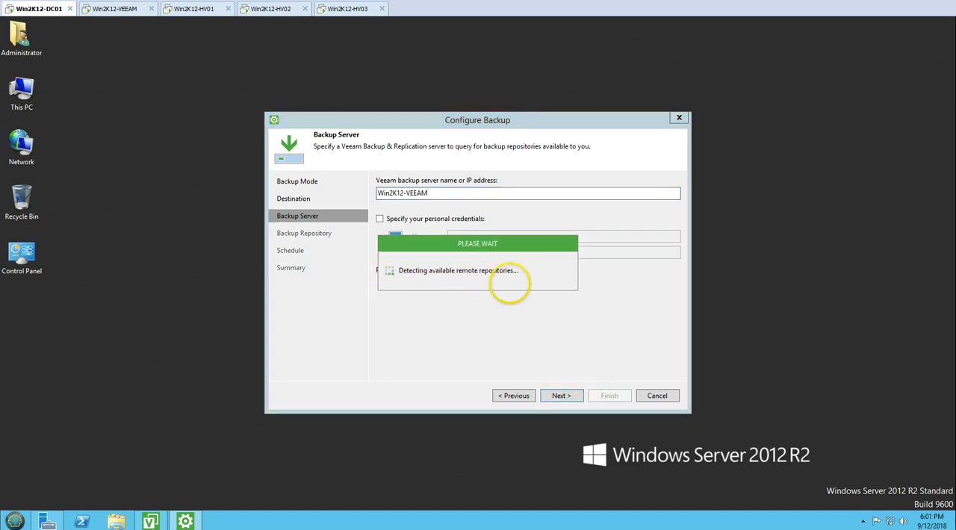
{"action": "left_click", "coordinate": [123, 11]}
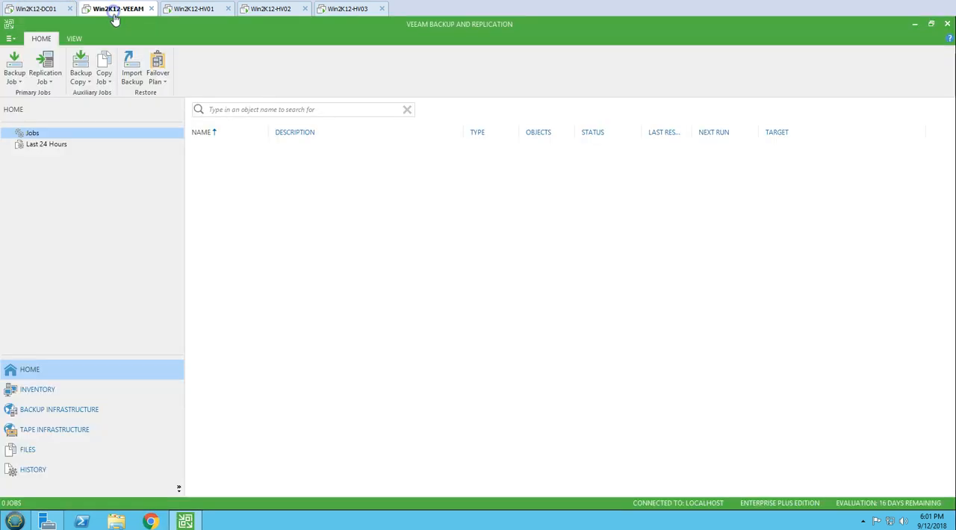
{"action": "left_click", "coordinate": [44, 10]}
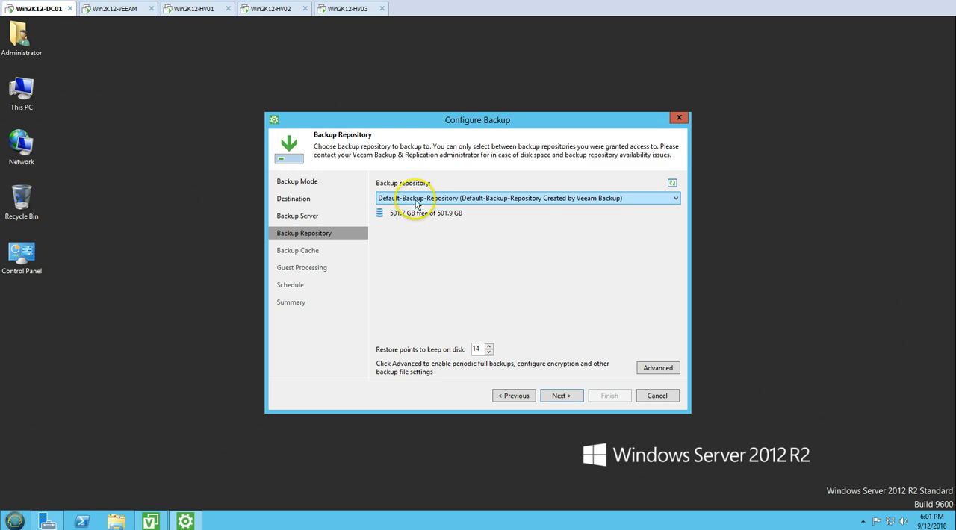
Accept Default-Backup-Repository with 14 restore points, leave backup cache disabled, and enable application-aware processing and file system indexing.
{"action": "left_click", "coordinate": [564, 397]}
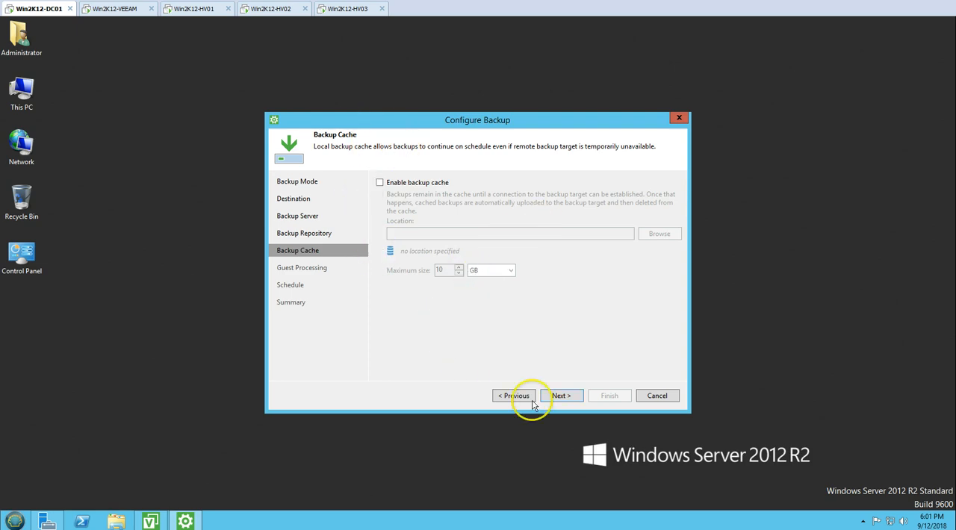
{"action": "left_click", "coordinate": [565, 401]}
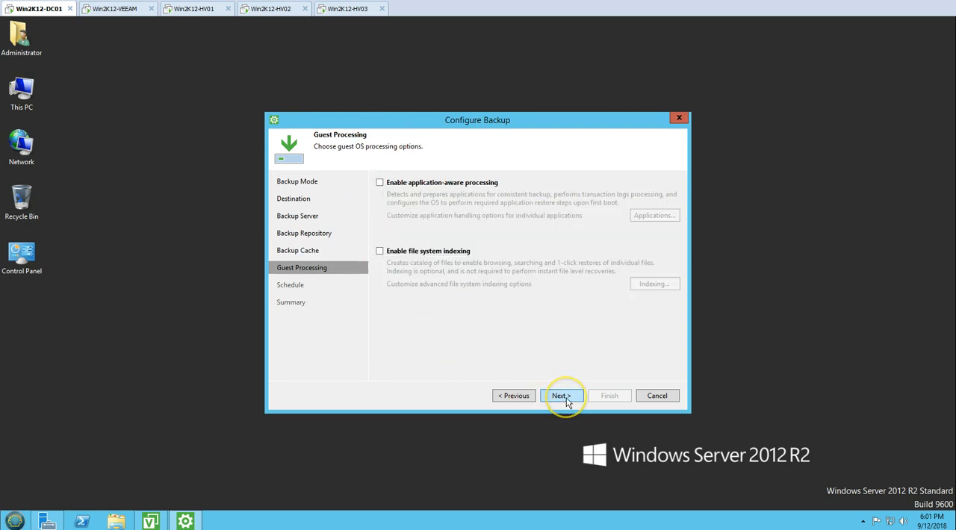
{"action": "left_click", "coordinate": [396, 185]}
{"action": "left_click", "coordinate": [407, 256]}
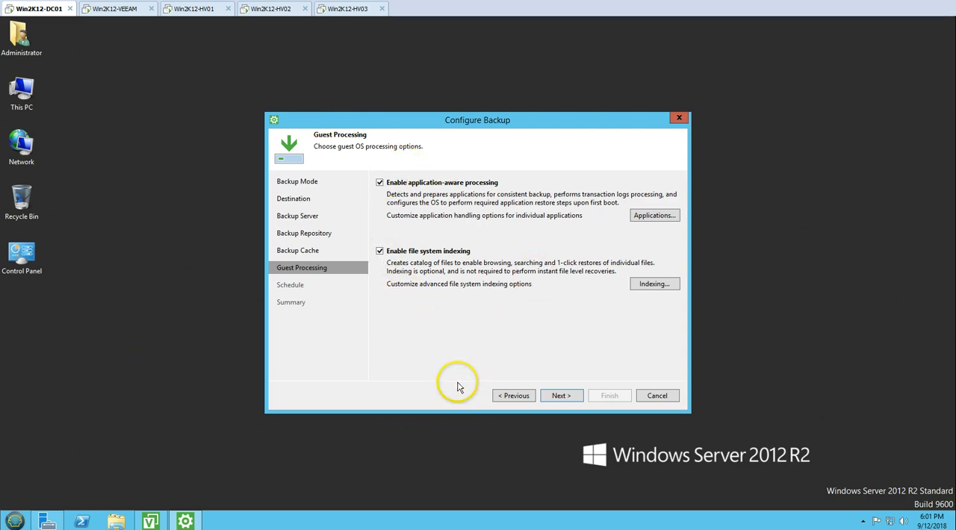
Schedule the backup job to run daily at 7:30 PM and apply the configuration.
{"action": "left_click", "coordinate": [562, 396]}
{"action": "left_click", "coordinate": [480, 199]}
{"action": "left_click", "coordinate": [489, 198]}
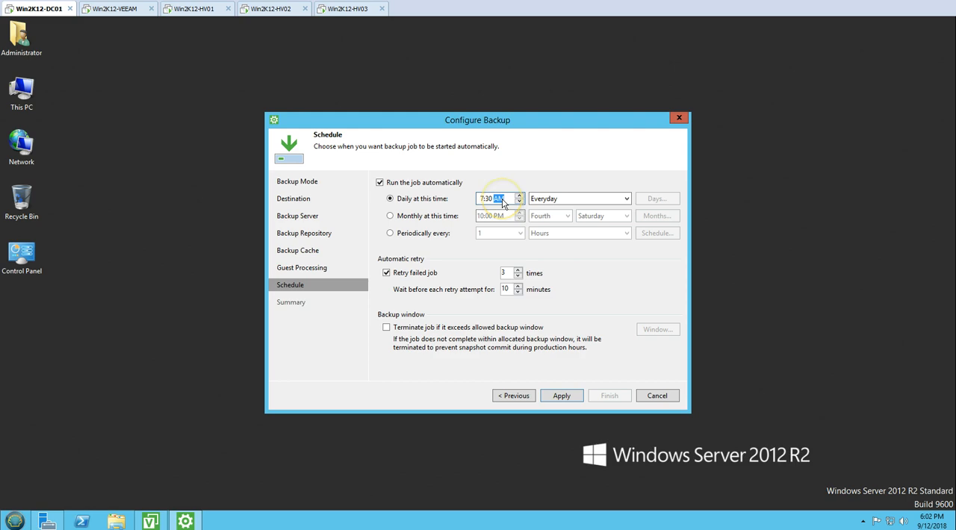
{"action": "left_click", "coordinate": [562, 396]}
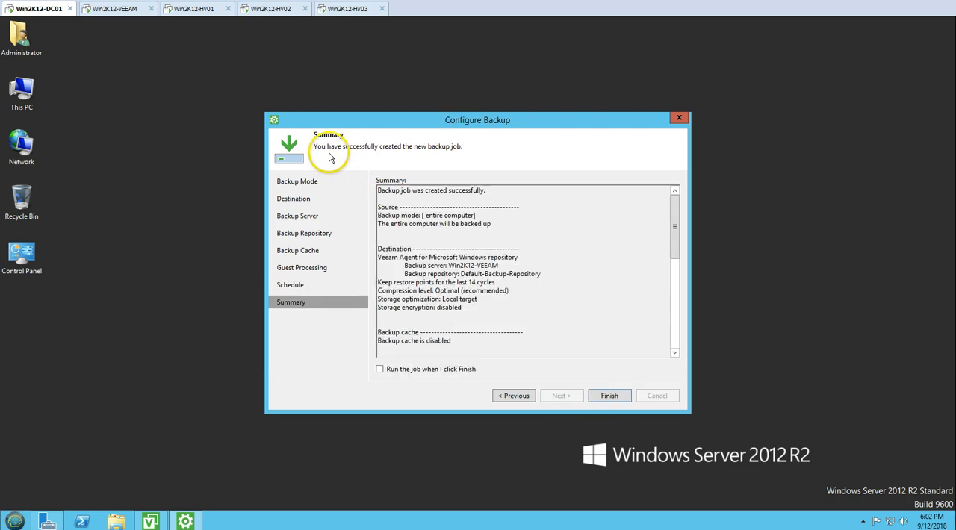
Check the job creation result in the summary and view the Win2K12-DC01 backup job in the Veeam console on Win2K12-VEEAM.
{"action": "left_click_drag", "start_coordinate": [379, 192], "coordinate": [529, 191]}
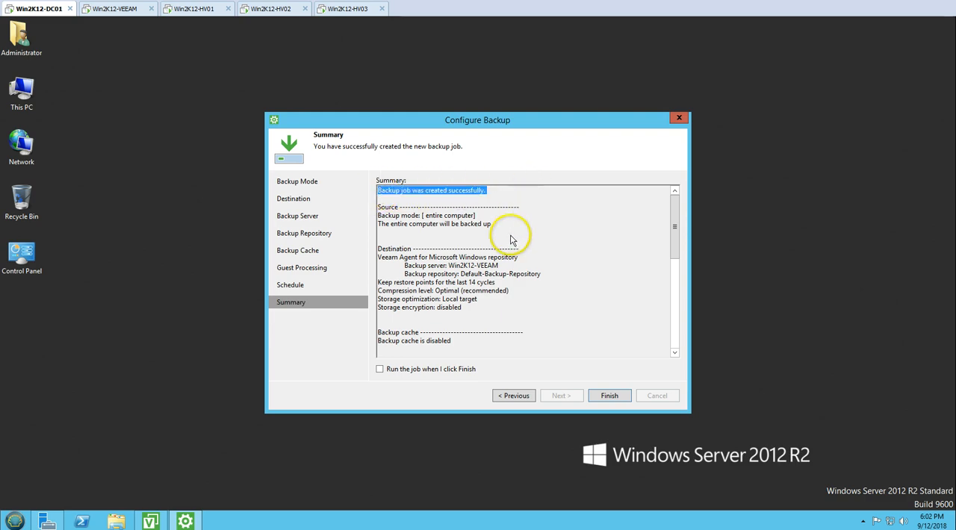
{"action": "left_click", "coordinate": [110, 9]}
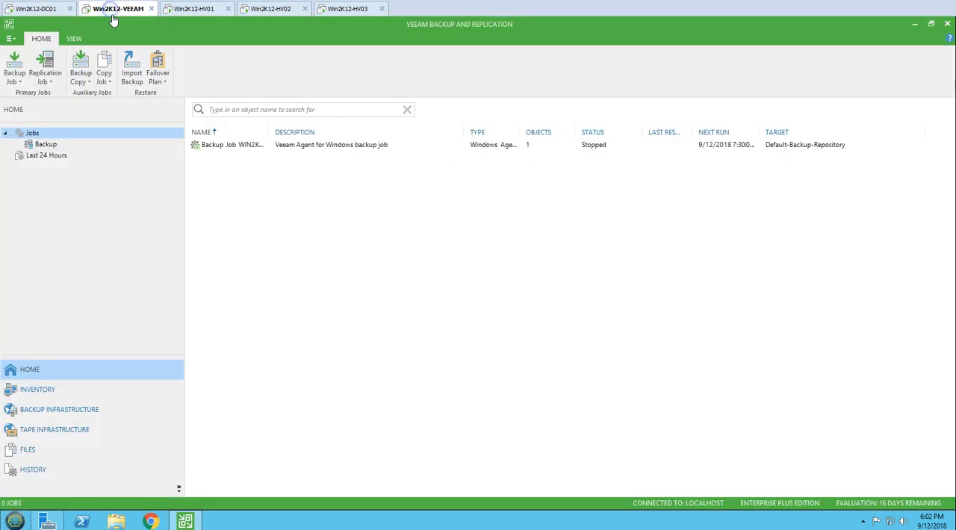
{"action": "left_click", "coordinate": [232, 145]}
{"action": "double_click", "coordinate": [269, 132]}
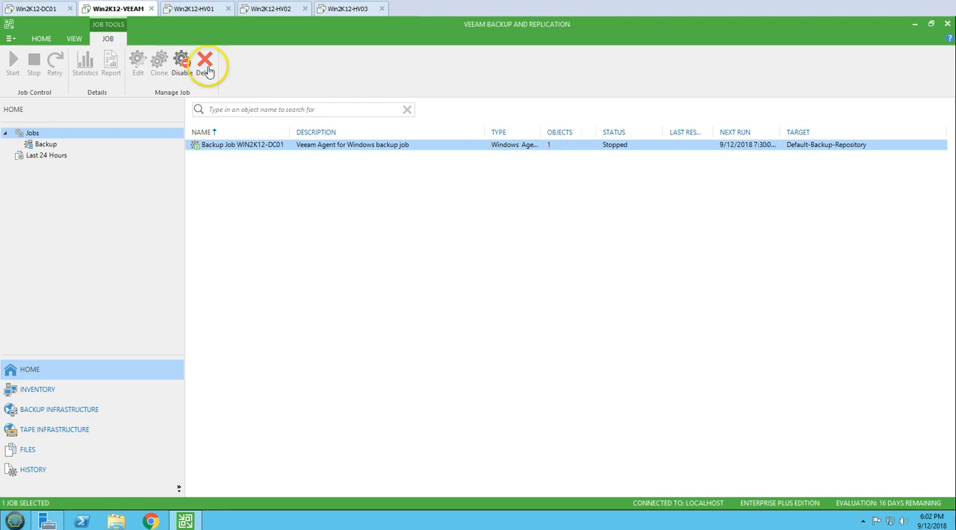
Back on Win2K12-DC01, set the job to run on finish, review the configuration summary, and complete the backup setup.
{"action": "left_click", "coordinate": [54, 12]}
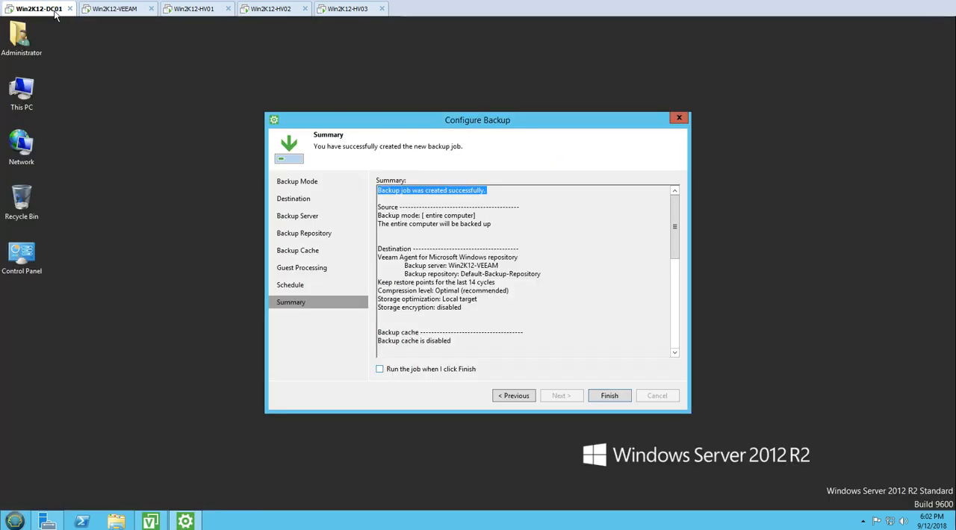
{"action": "key", "text": "space"}
{"action": "left_click", "coordinate": [492, 274]}
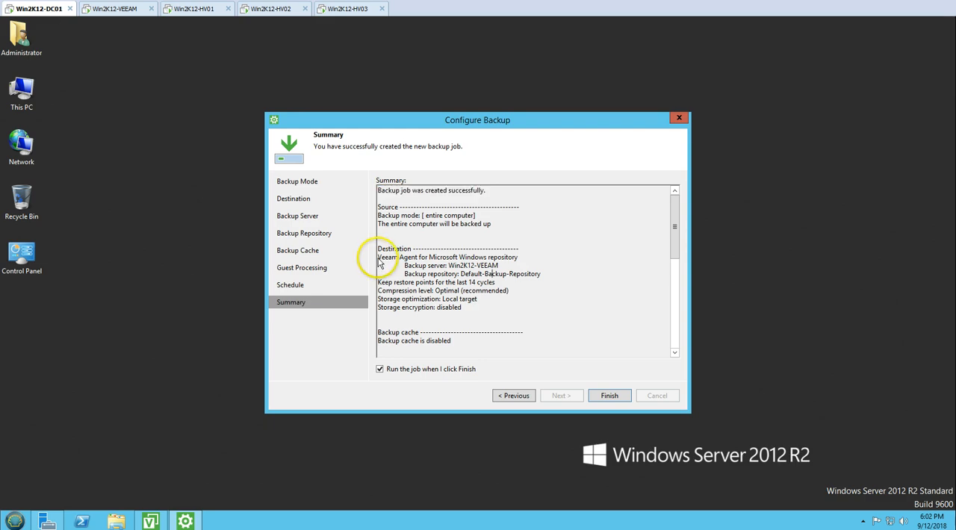
{"action": "left_click_drag", "start_coordinate": [381, 262], "coordinate": [498, 314]}
{"action": "left_click", "coordinate": [408, 274]}
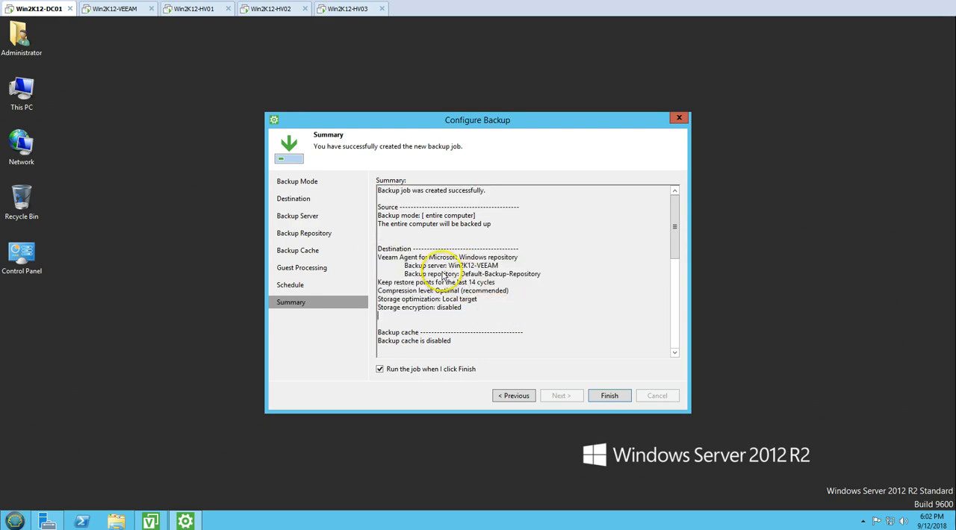
{"action": "left_click_drag", "start_coordinate": [408, 274], "coordinate": [371, 284]}
{"action": "left_click", "coordinate": [381, 292]}
{"action": "left_click_drag", "start_coordinate": [428, 294], "coordinate": [515, 315]}
{"action": "scroll", "coordinate": [515, 314], "scroll_direction": "down", "scroll_amount": 10}
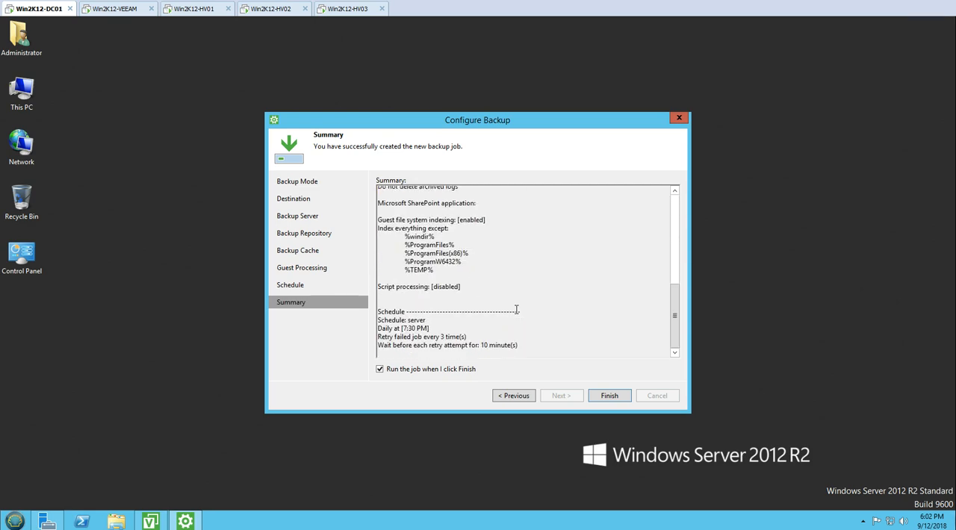
{"action": "key", "text": "Return"}
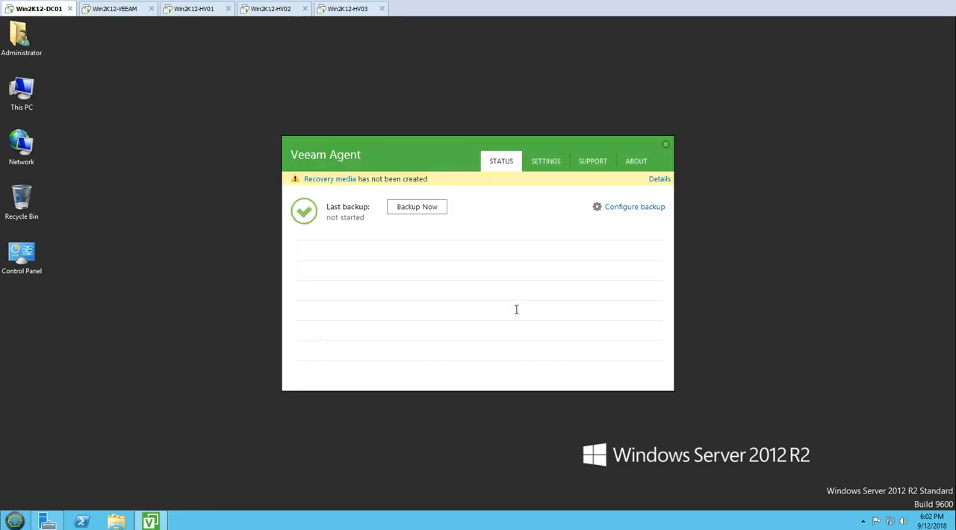
Inspect the running backup's details in Veeam Agent and the detailed job statistics for WIN2K12-DC01 on Win2K12-VEEAM.
{"action": "left_click_drag", "start_coordinate": [447, 162], "coordinate": [402, 160]}
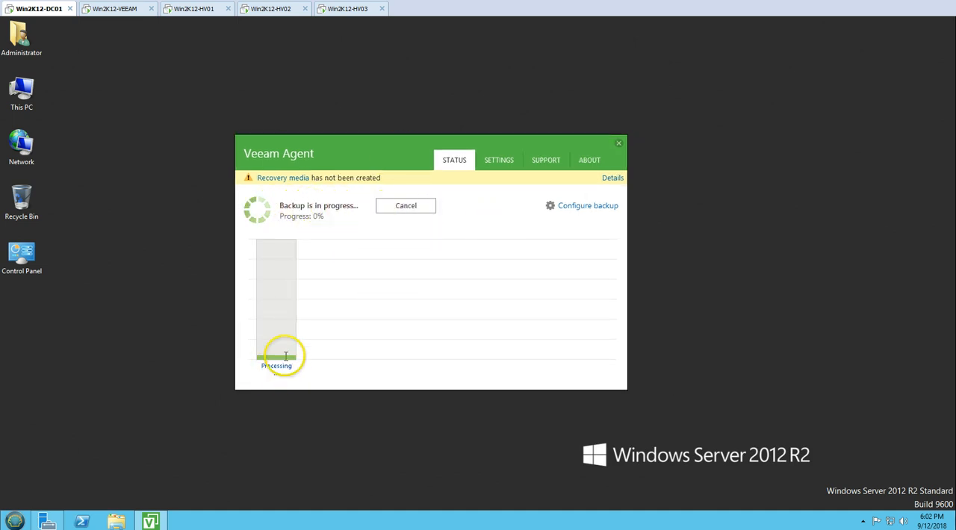
{"action": "left_click", "coordinate": [284, 299]}
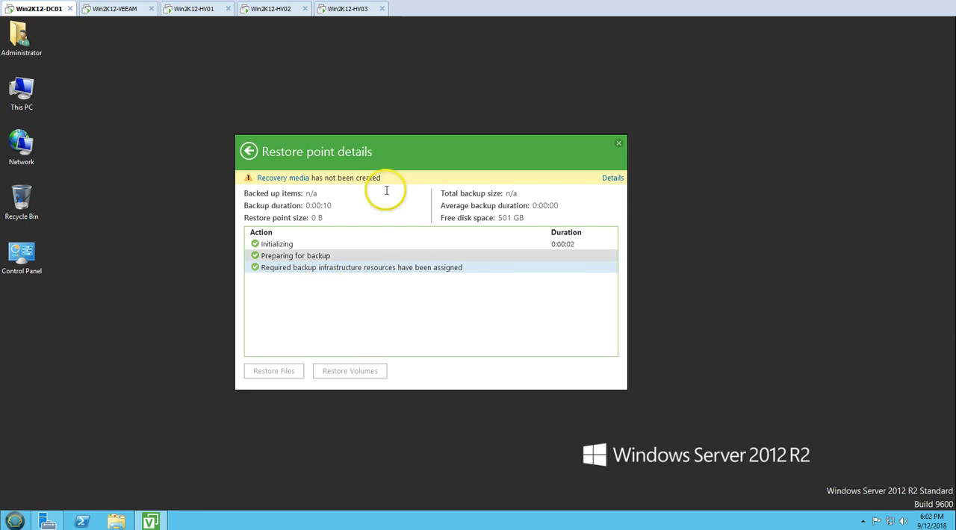
{"action": "left_click", "coordinate": [119, 15]}
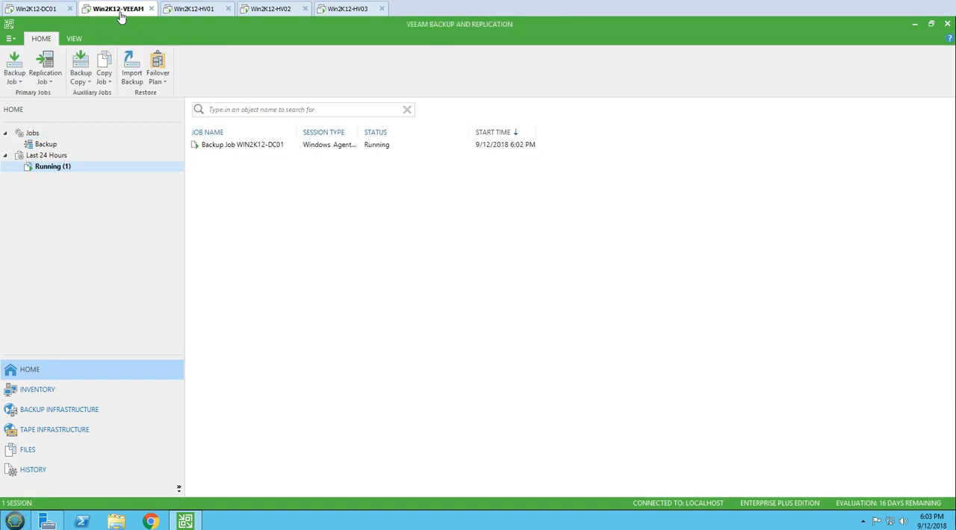
{"action": "double_click", "coordinate": [273, 147]}
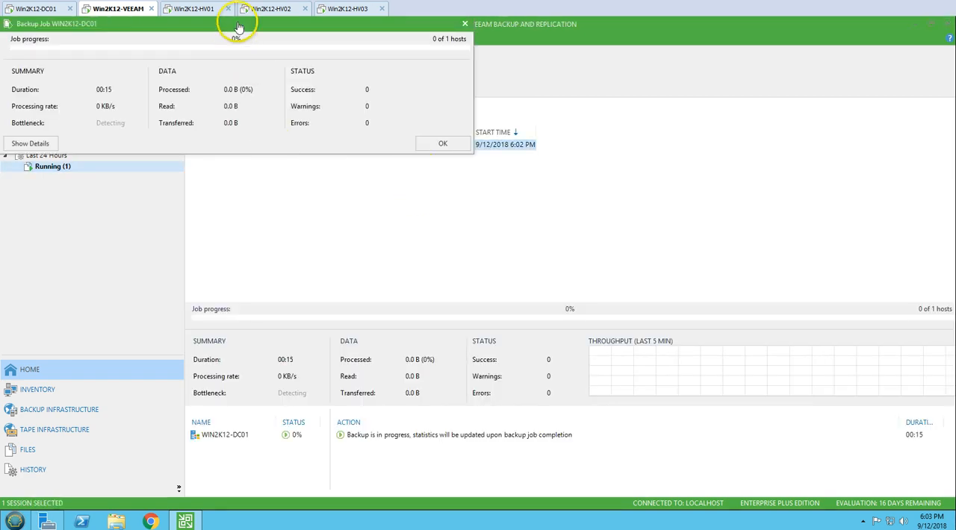
{"action": "left_click", "coordinate": [30, 144]}
{"action": "left_click_drag", "start_coordinate": [154, 23], "coordinate": [483, 79]}
{"action": "left_click", "coordinate": [368, 286]}
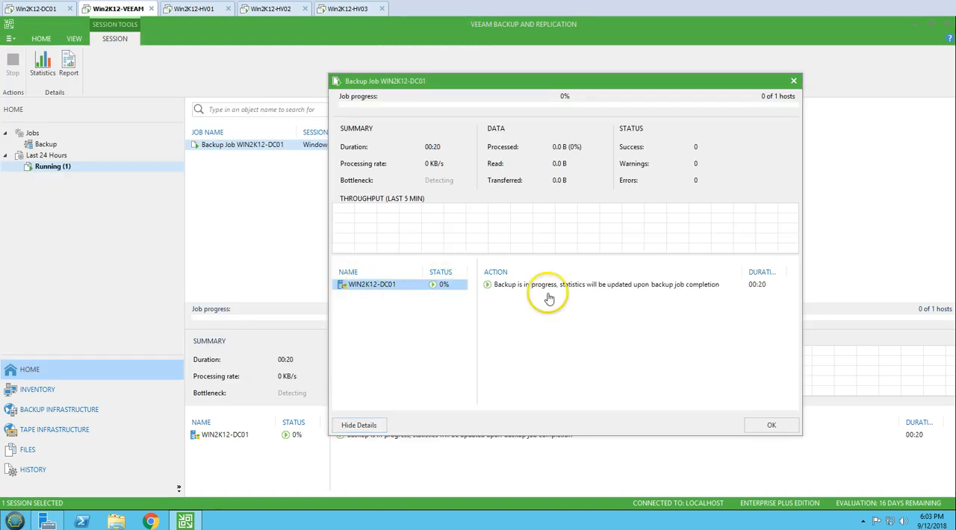
{"action": "left_click_drag", "start_coordinate": [530, 94], "coordinate": [483, 94]}
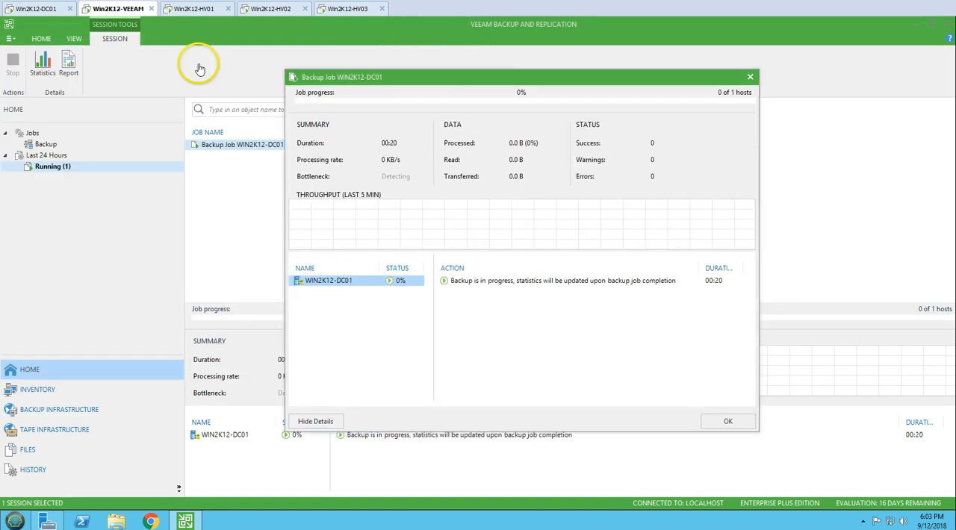
Review the details of the earliest restore point in Veeam Agent on Win2K12-DC01, and close the agent window.
{"action": "left_click", "coordinate": [49, 10]}
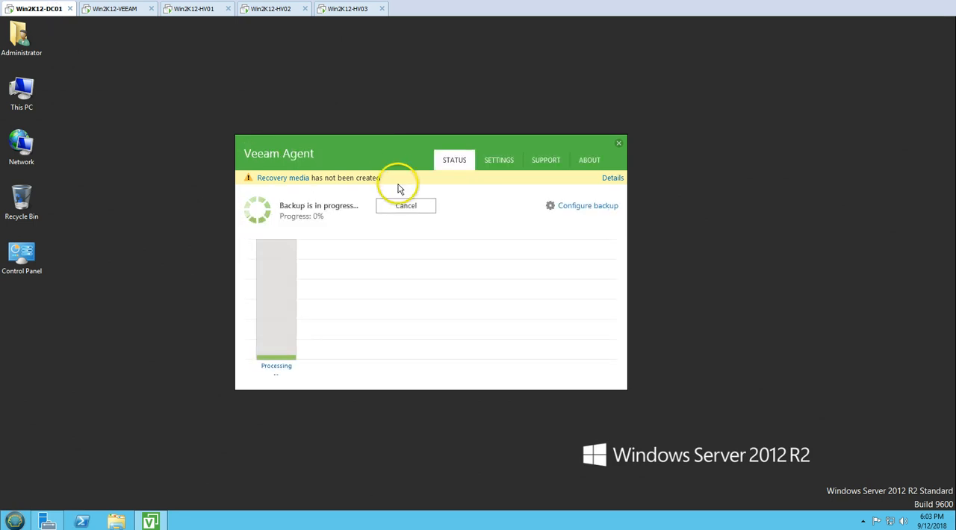
{"action": "left_click", "coordinate": [120, 12]}
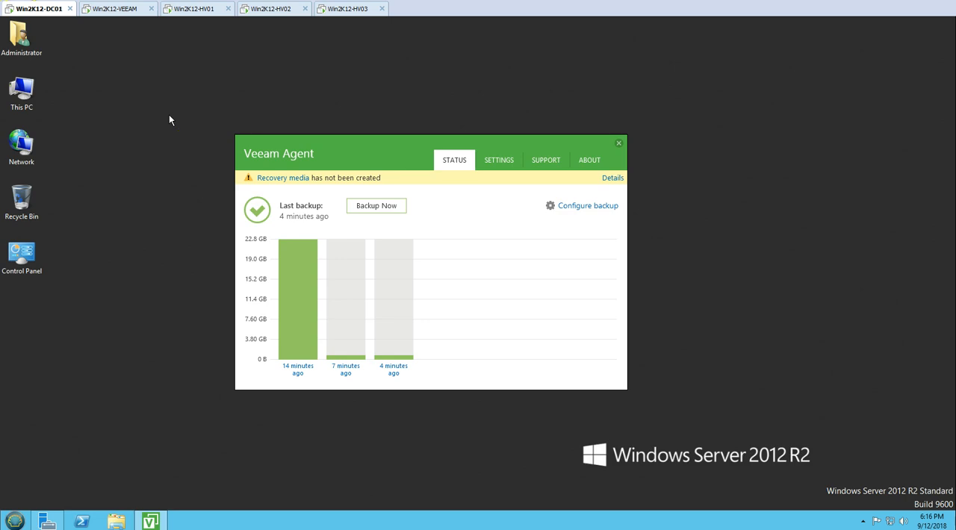
{"action": "left_click", "coordinate": [300, 273]}
{"action": "left_click", "coordinate": [248, 151]}
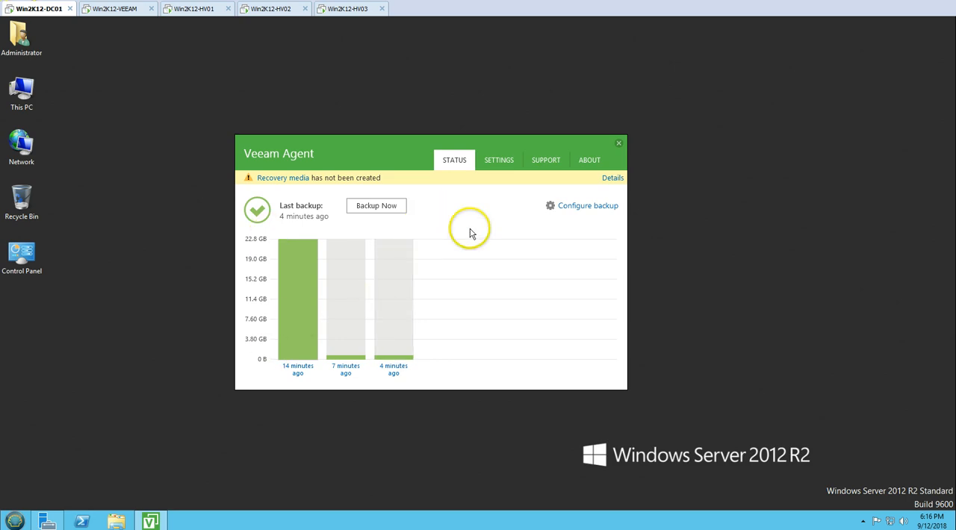
{"action": "left_click", "coordinate": [617, 142]}
Switch to Win2K12-VEEAM and examine the recovery options available for the WIN2K12-DC01 disk backup.
{"action": "left_click", "coordinate": [119, 9]}
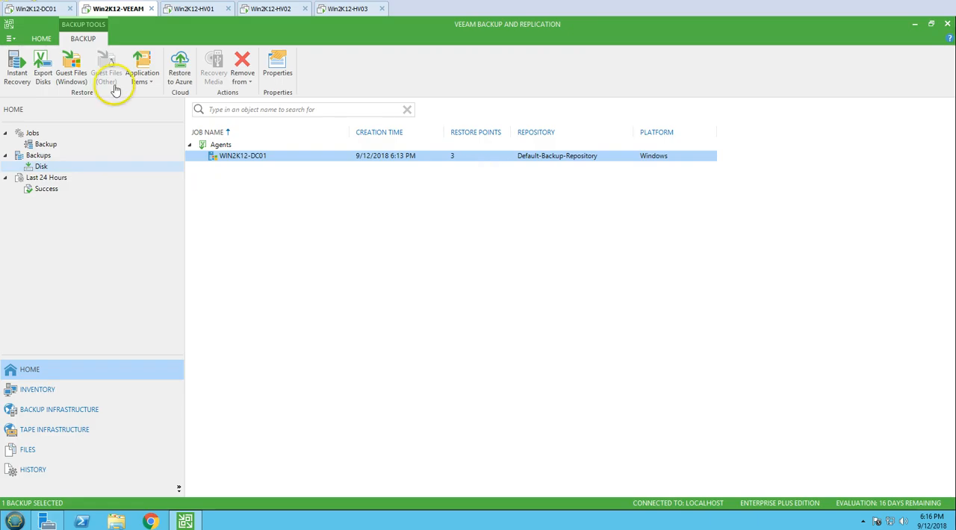
{"action": "left_click", "coordinate": [39, 9]}
{"action": "left_click", "coordinate": [117, 10]}
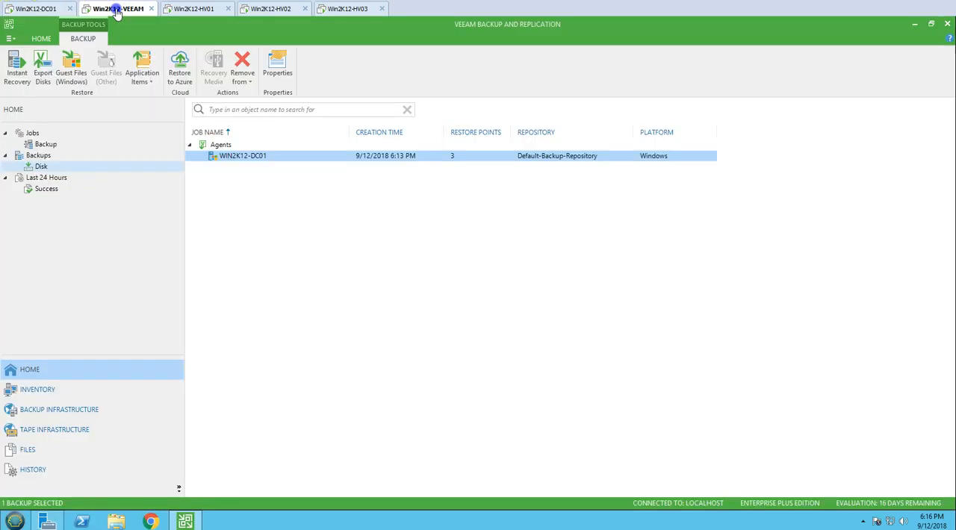
{"action": "right_click", "coordinate": [269, 156]}
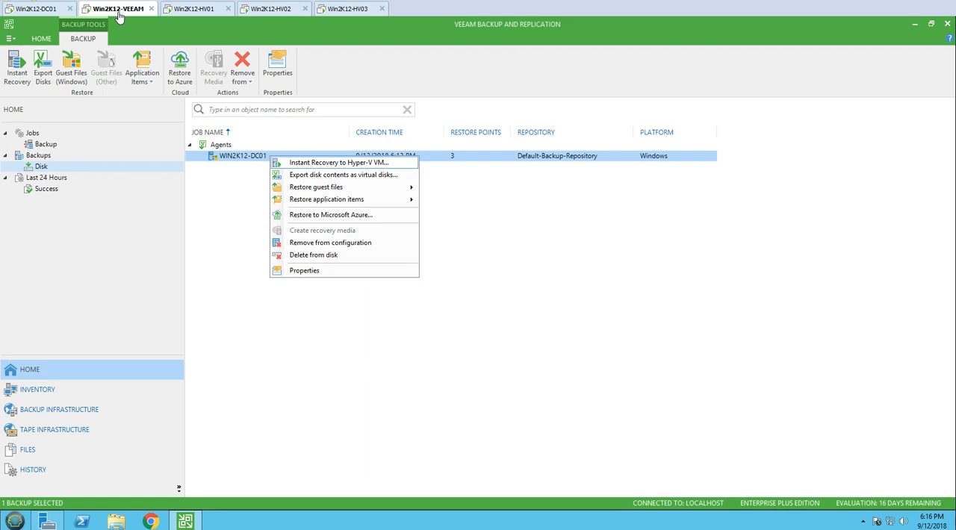
{"action": "left_click", "coordinate": [517, 237]}
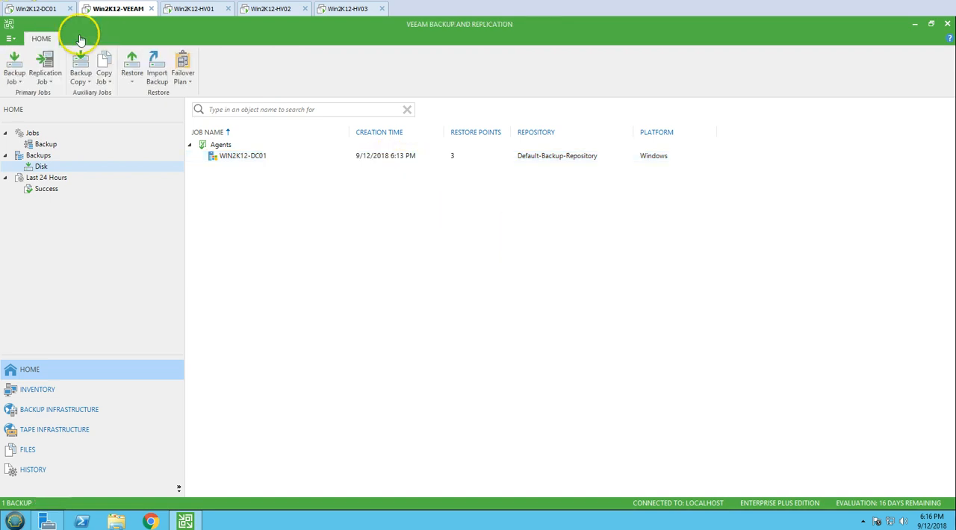
Switch to Win2K12-DC01 and shut down the server.
{"action": "left_click", "coordinate": [47, 11]}
{"action": "key", "text": "super"}
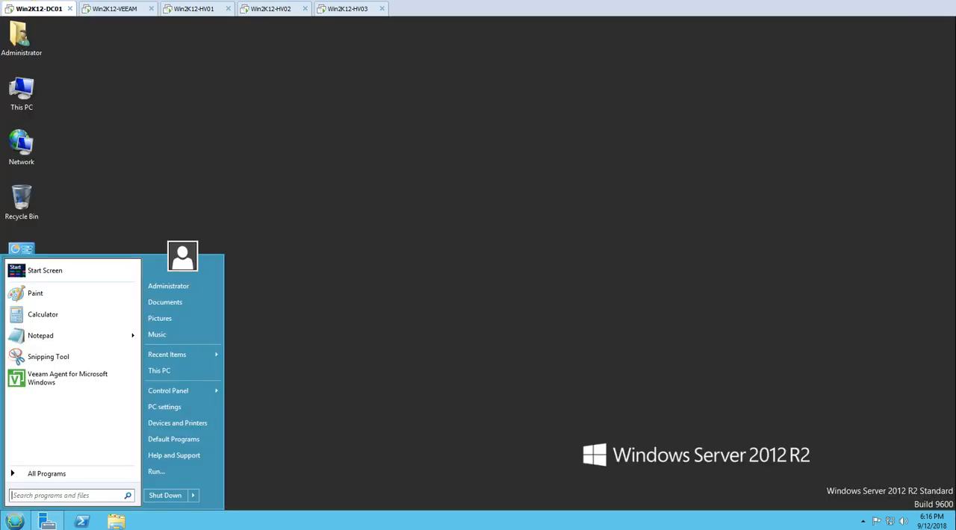
{"action": "left_click", "coordinate": [165, 496]}
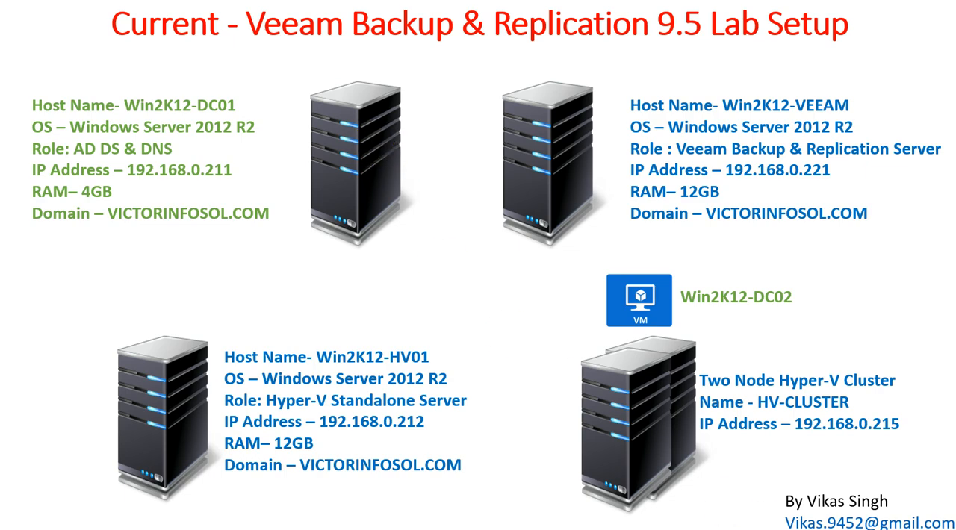
{"action": "left_click", "coordinate": [865, 524]}
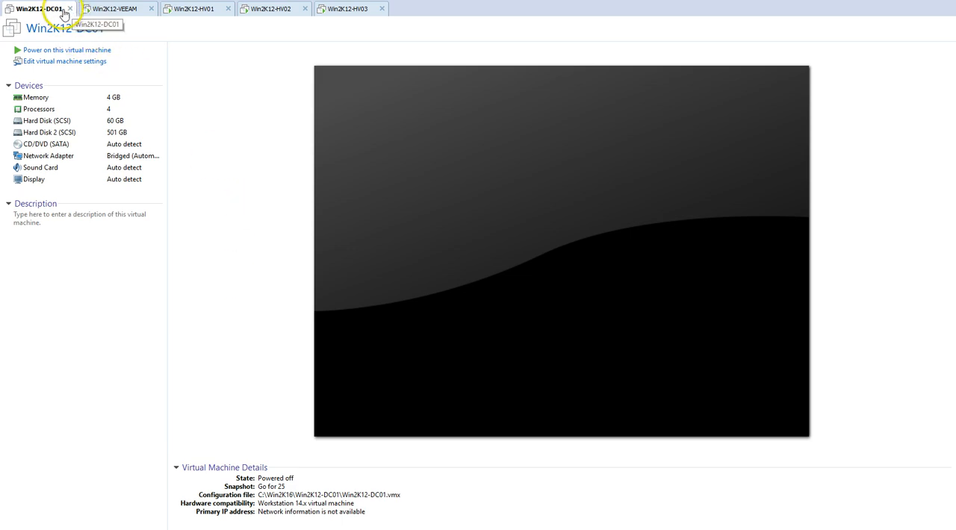
On Win2K12-VEEAM, start Instant Recovery to Hyper-V VM for the WIN2K12-DC01 backup, keeping the 6:13 PM restore point.
{"action": "left_click", "coordinate": [114, 9]}
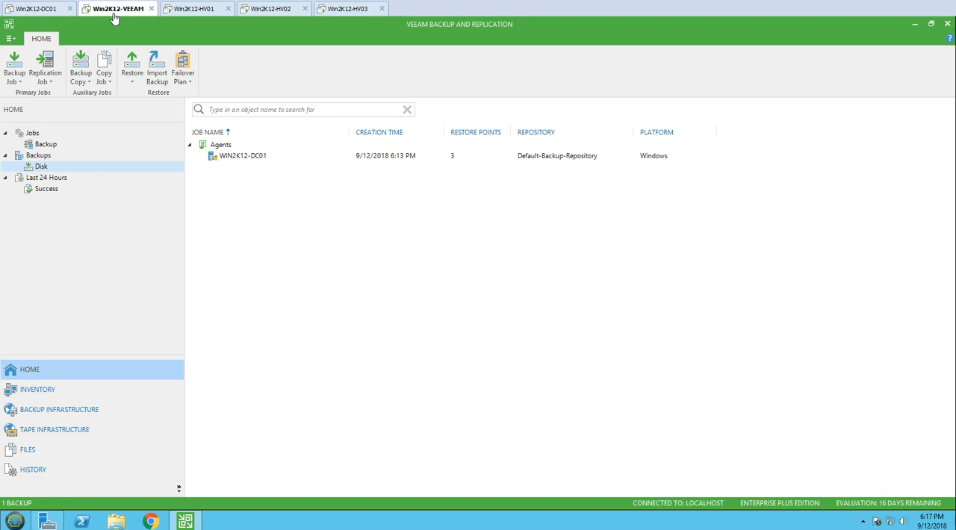
{"action": "right_click", "coordinate": [248, 156]}
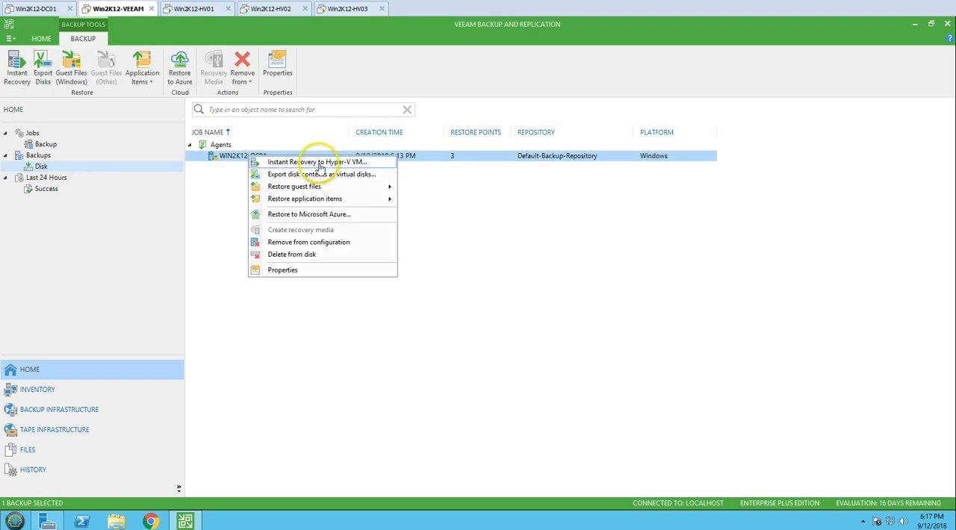
{"action": "left_click", "coordinate": [359, 166]}
{"action": "left_click", "coordinate": [472, 222]}
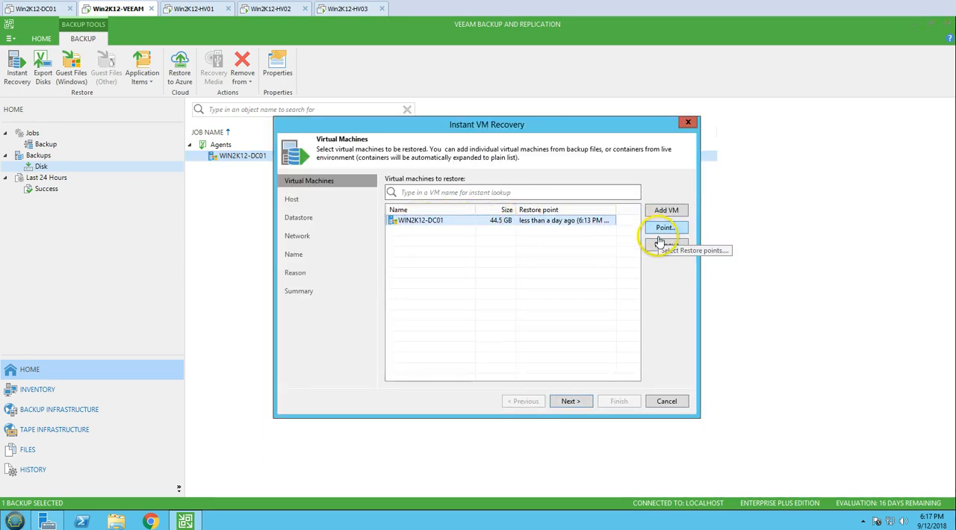
{"action": "left_click", "coordinate": [574, 403]}
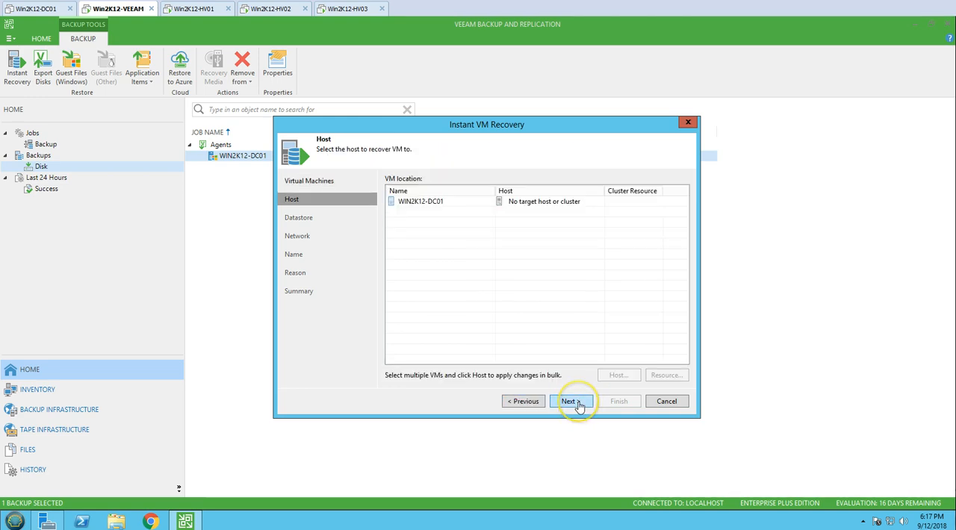
Set the standalone host Win2K12-HV01 as the recovery target for the WIN2K12-DC01 VM and continue to the datastore settings.
{"action": "left_click", "coordinate": [522, 205]}
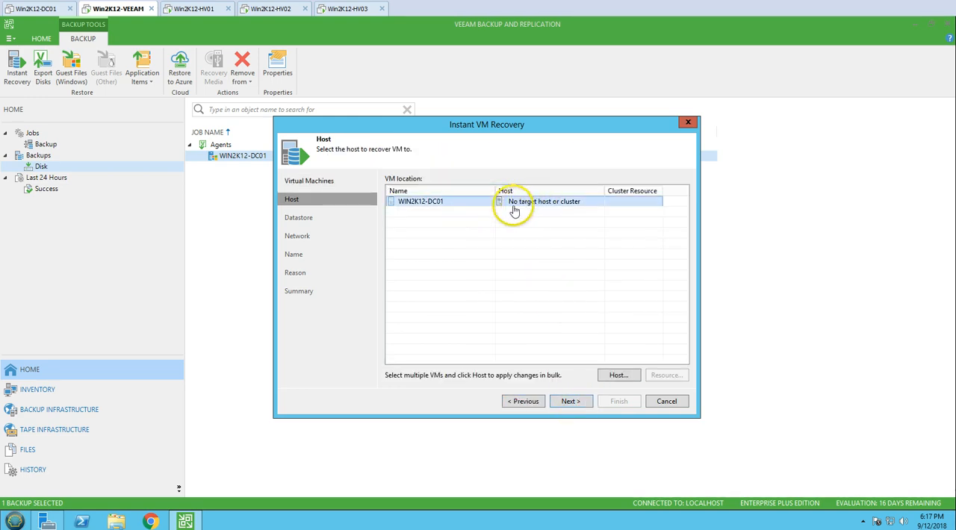
{"action": "left_click", "coordinate": [618, 375]}
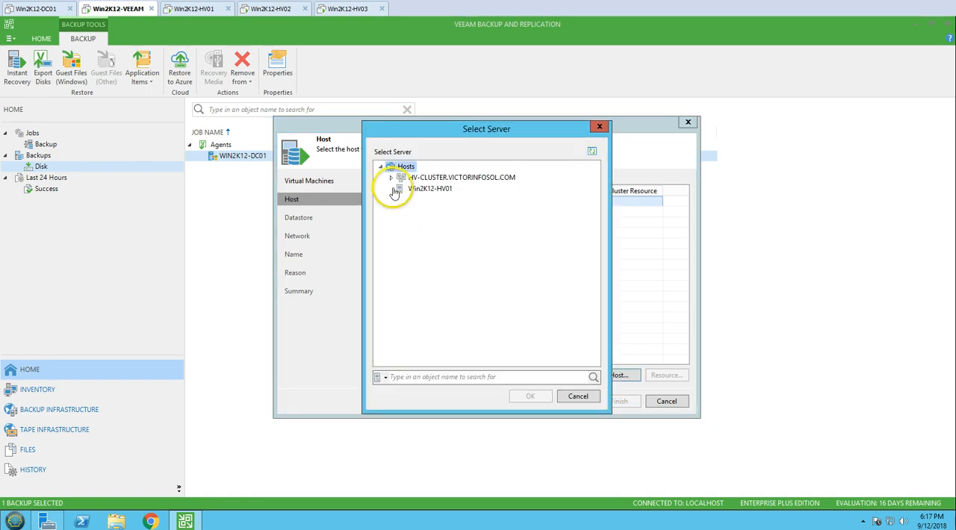
{"action": "left_click", "coordinate": [422, 192]}
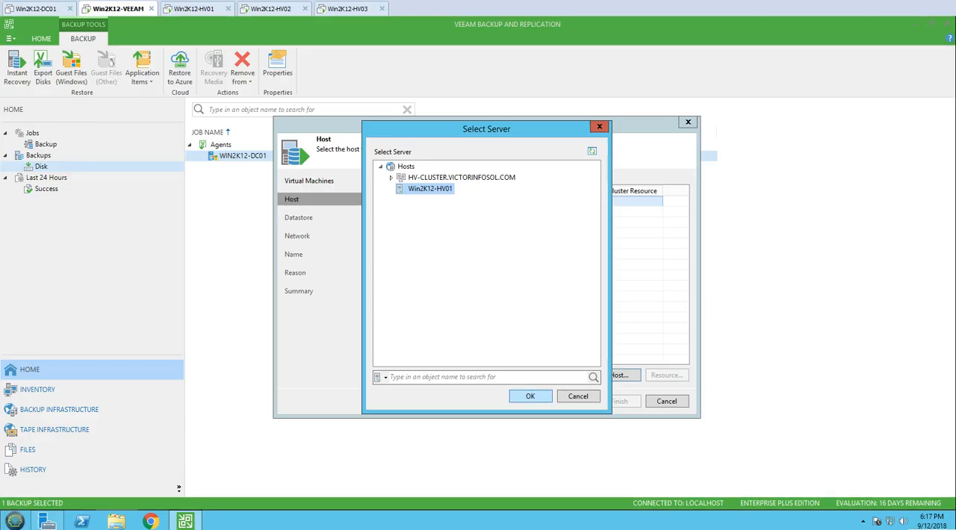
{"action": "left_click", "coordinate": [530, 396]}
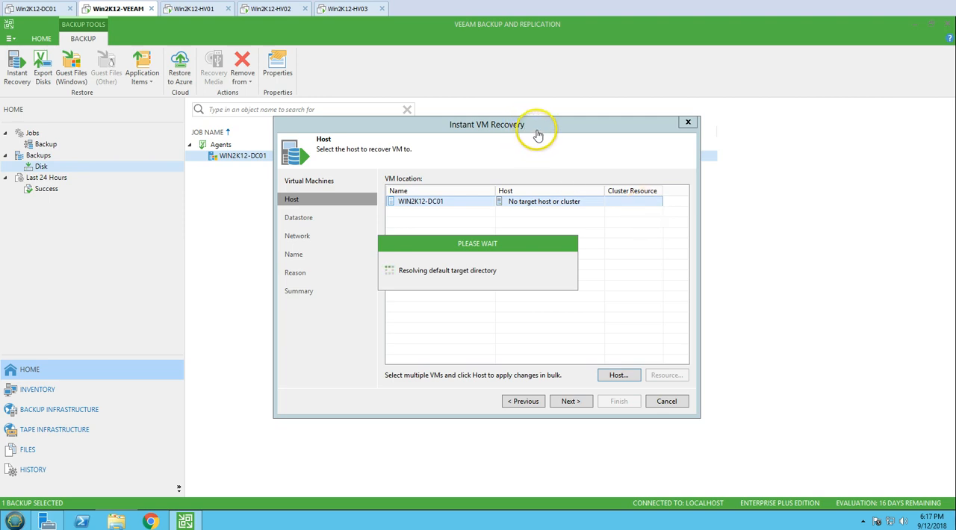
{"action": "left_click_drag", "start_coordinate": [511, 245], "coordinate": [520, 218]}
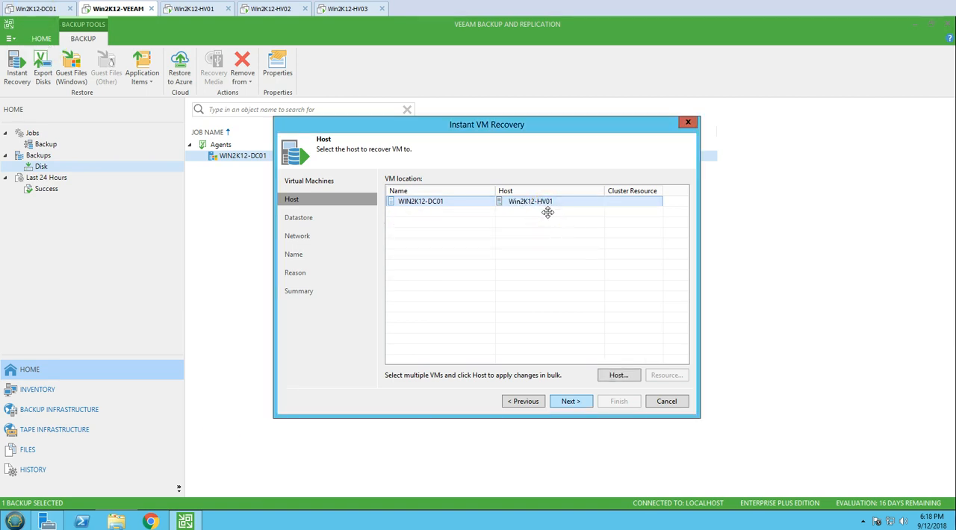
{"action": "key", "text": "Return"}
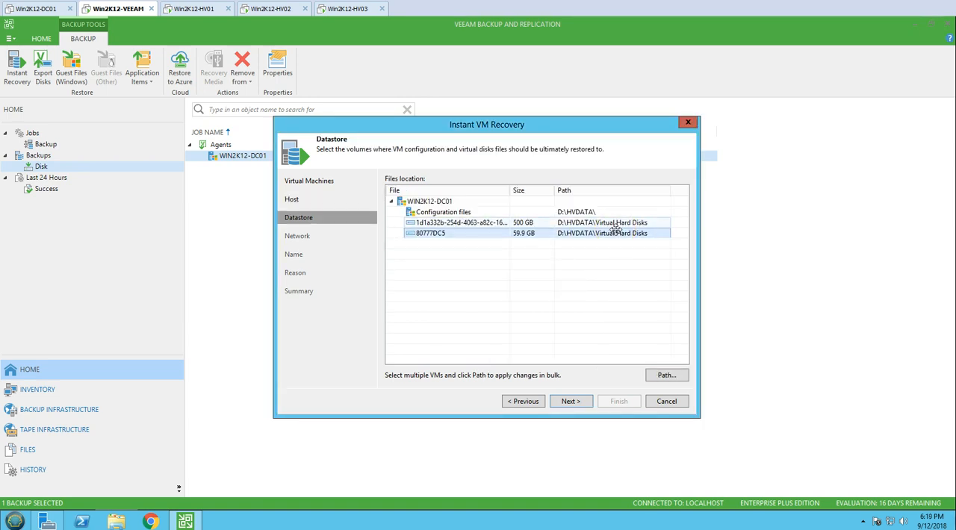
Compare the recovery file paths with the default virtual disk and machine folders in the Hyper-V settings on Win2K12-HV01.
{"action": "left_click", "coordinate": [614, 224]}
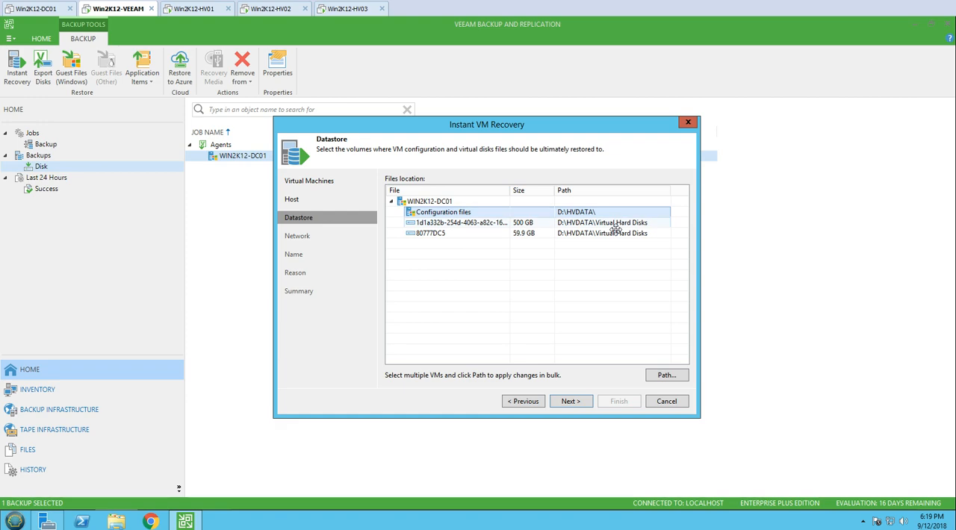
{"action": "left_click", "coordinate": [199, 9]}
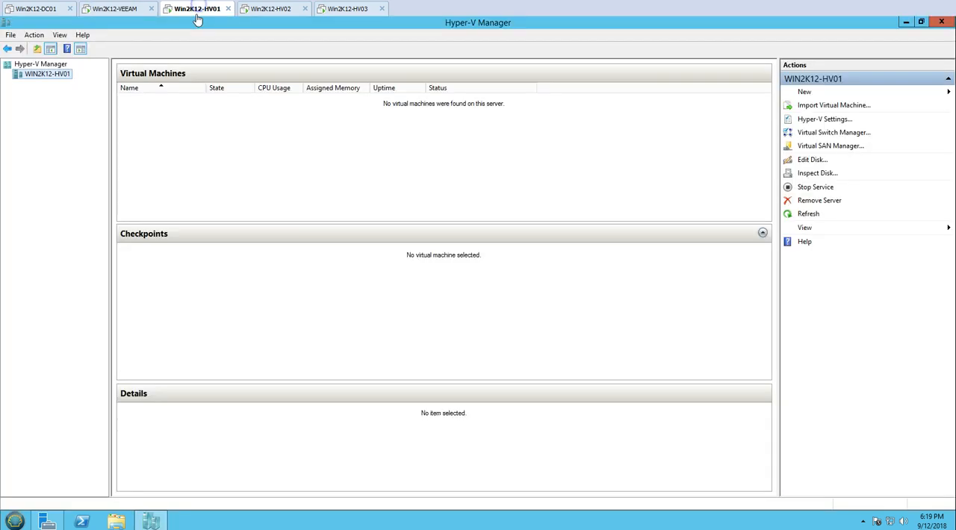
{"action": "key", "text": "shift+F10"}
{"action": "key", "text": "Down"}
{"action": "key", "text": "Down"}
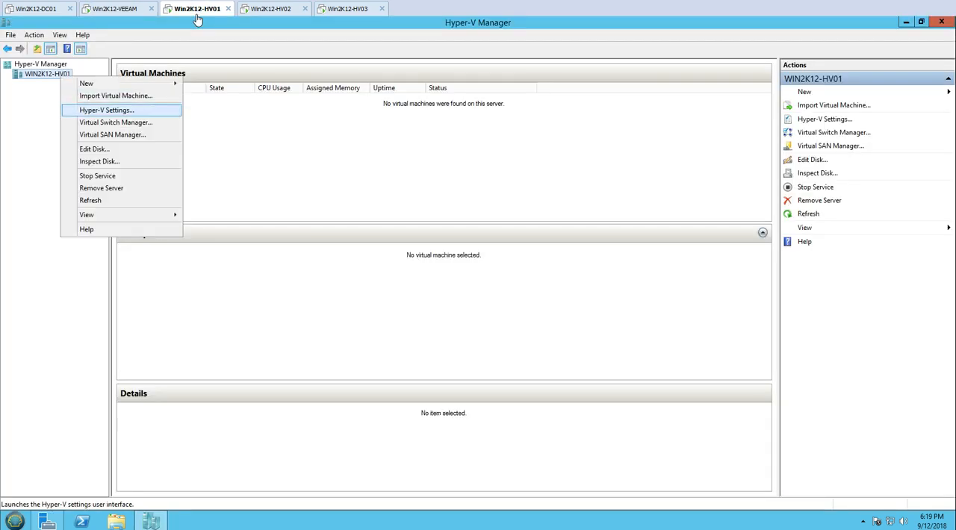
{"action": "key", "text": "Return"}
{"action": "key", "text": "Down"}
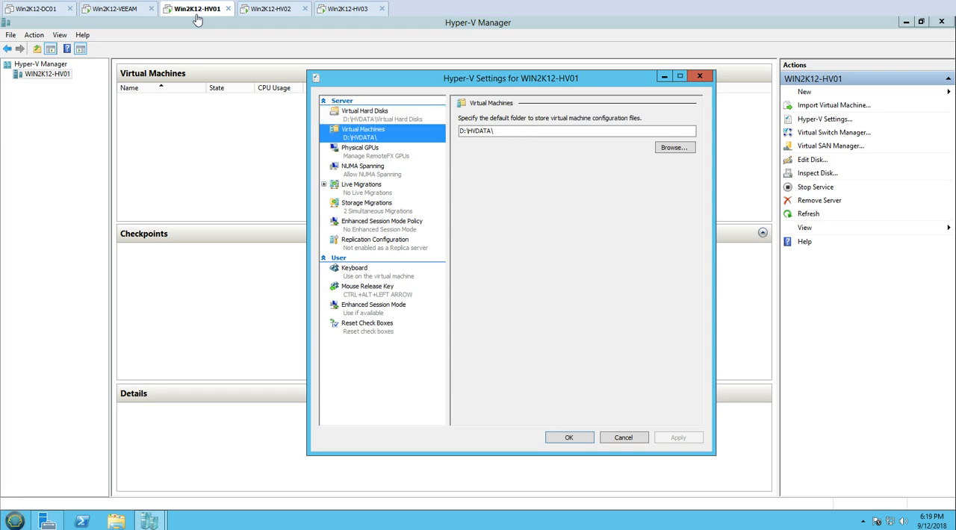
{"action": "left_click", "coordinate": [699, 77]}
Examine the contents of the virtual disk and virtual machine folders under D:\HVDATA on Win2K12-HV01.
{"action": "left_click", "coordinate": [117, 521]}
{"action": "left_click", "coordinate": [384, 269]}
{"action": "double_click", "coordinate": [383, 269]}
{"action": "left_click_drag", "start_coordinate": [396, 91], "coordinate": [478, 80]}
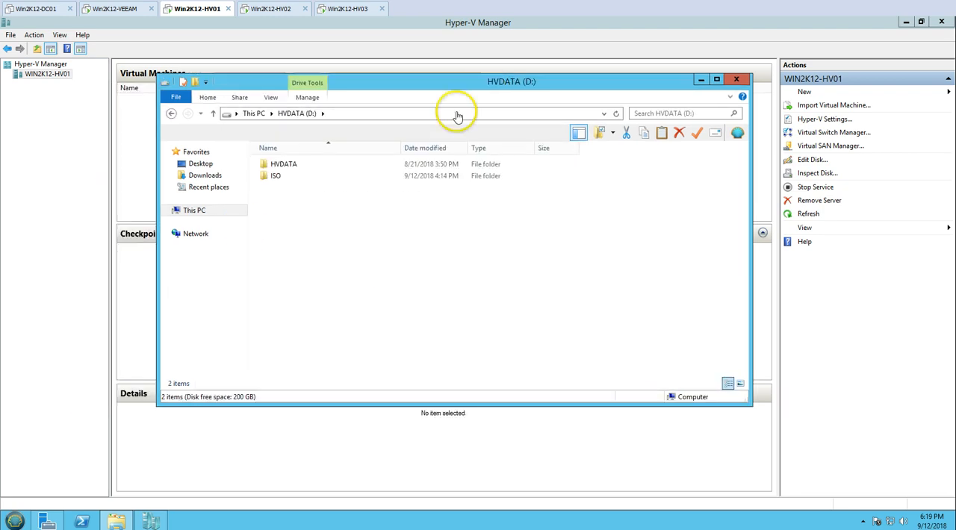
{"action": "double_click", "coordinate": [275, 165]}
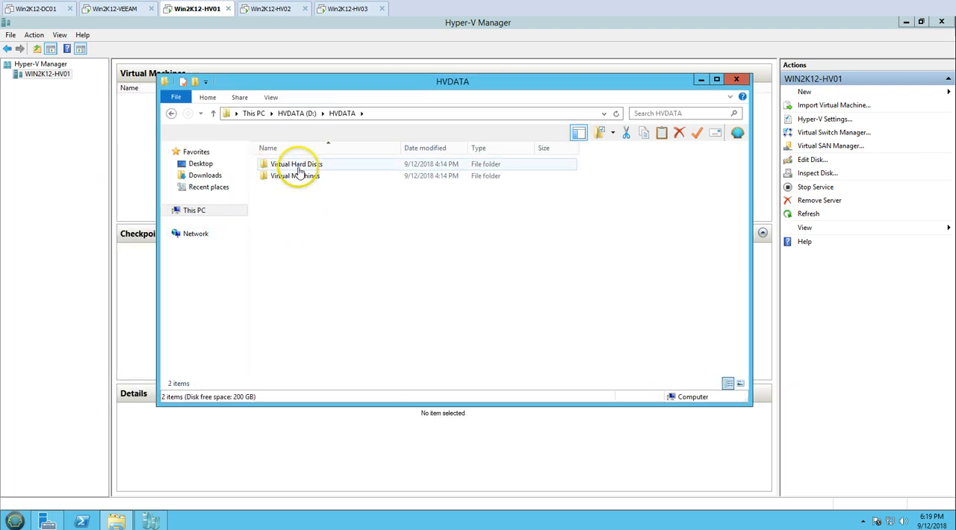
{"action": "double_click", "coordinate": [298, 166]}
{"action": "left_click", "coordinate": [171, 113]}
{"action": "double_click", "coordinate": [284, 180]}
{"action": "left_click", "coordinate": [196, 210]}
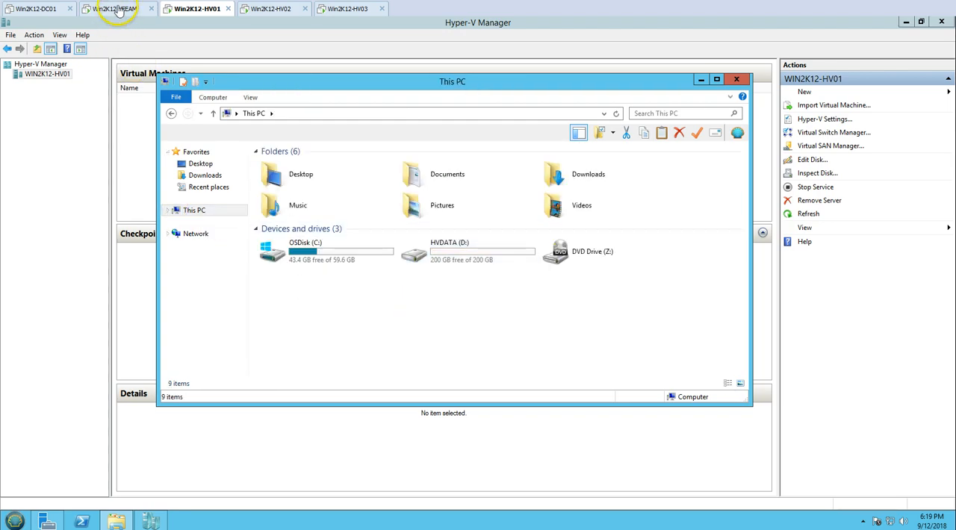
On Win2K12-VEEAM, accept the default datastore paths and map the VM's network adapter to vSwitch on Win2K12-HV01.
{"action": "left_click", "coordinate": [119, 9]}
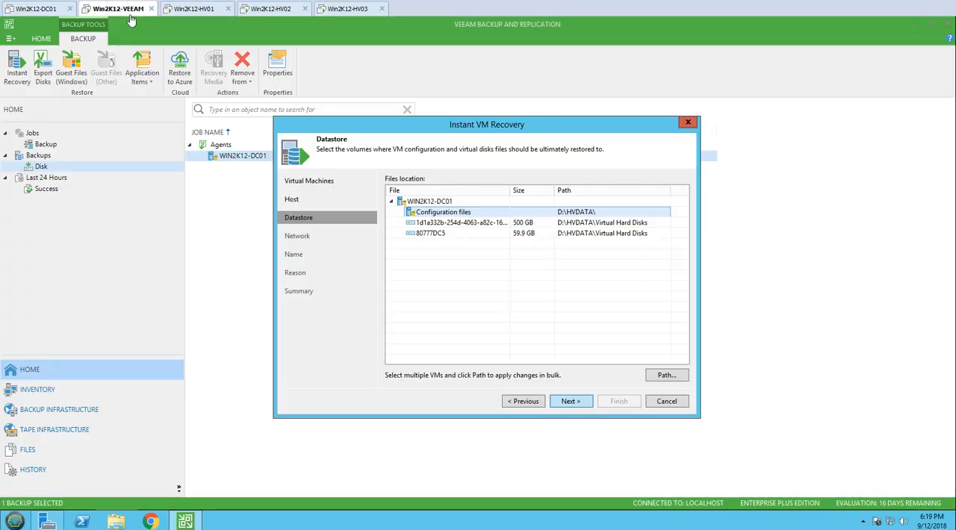
{"action": "key", "text": "Return"}
{"action": "left_click", "coordinate": [474, 212]}
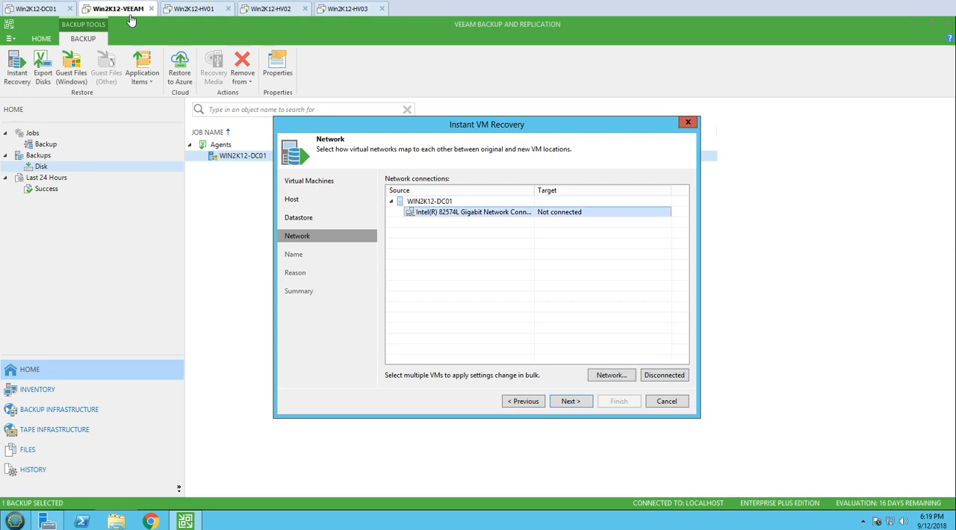
{"action": "left_click", "coordinate": [611, 375]}
{"action": "left_click", "coordinate": [390, 178]}
{"action": "left_click", "coordinate": [418, 189]}
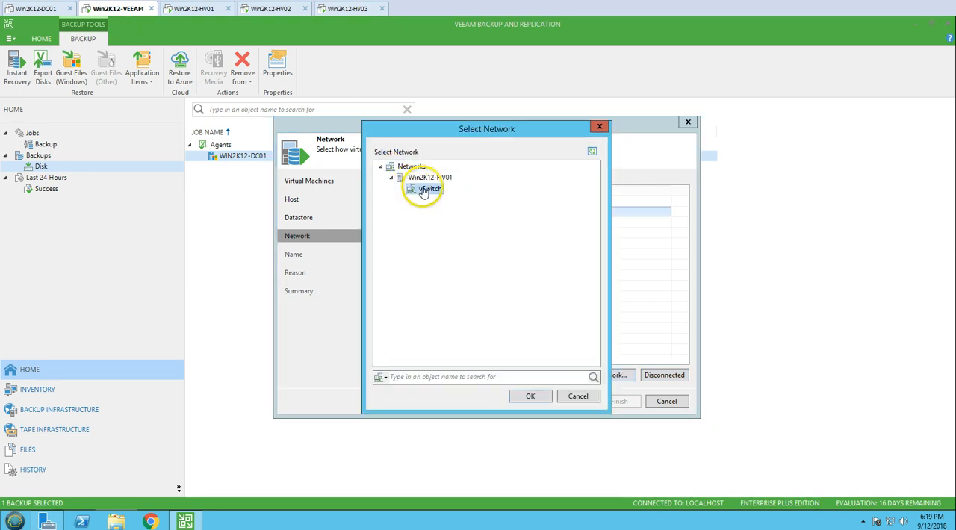
{"action": "left_click", "coordinate": [530, 396]}
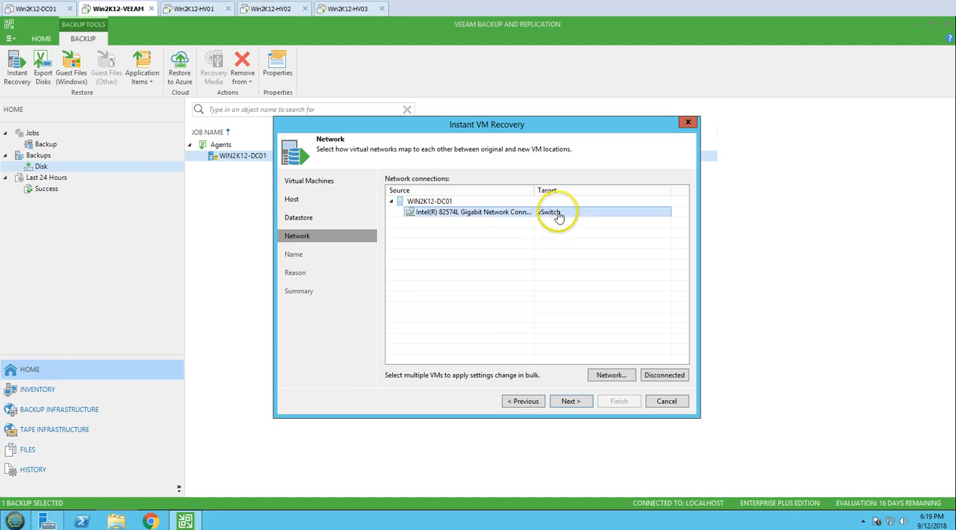
{"action": "left_click", "coordinate": [571, 404]}
Keep WIN2K12-DC01 as the recovered VM's name, with neither a prefix nor a suffix.
{"action": "left_click", "coordinate": [459, 204]}
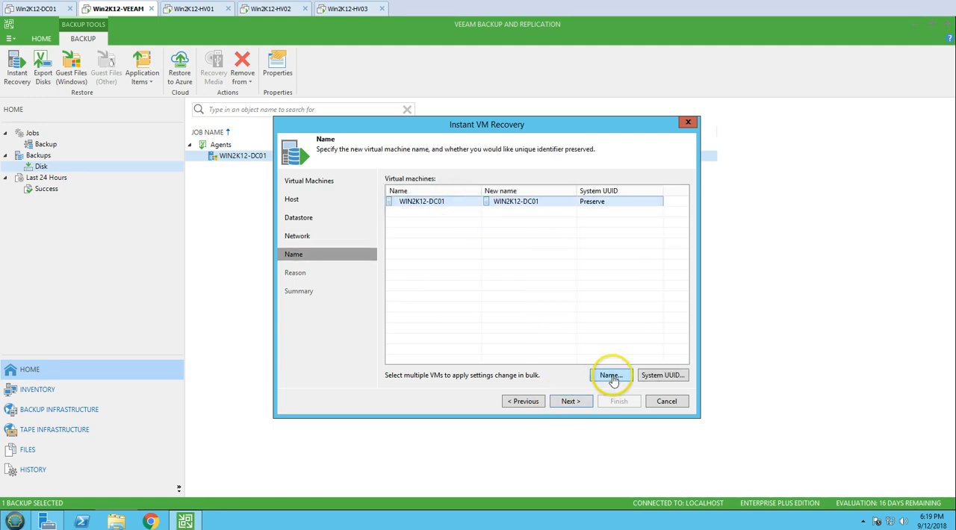
{"action": "left_click", "coordinate": [611, 376]}
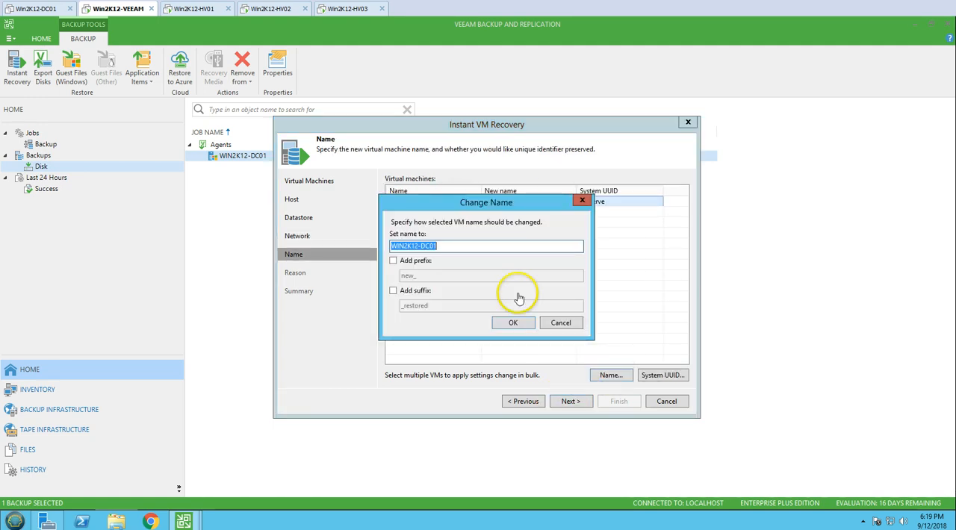
{"action": "left_click", "coordinate": [393, 261]}
{"action": "left_click", "coordinate": [393, 290]}
{"action": "left_click", "coordinate": [393, 261]}
{"action": "left_click", "coordinate": [393, 291]}
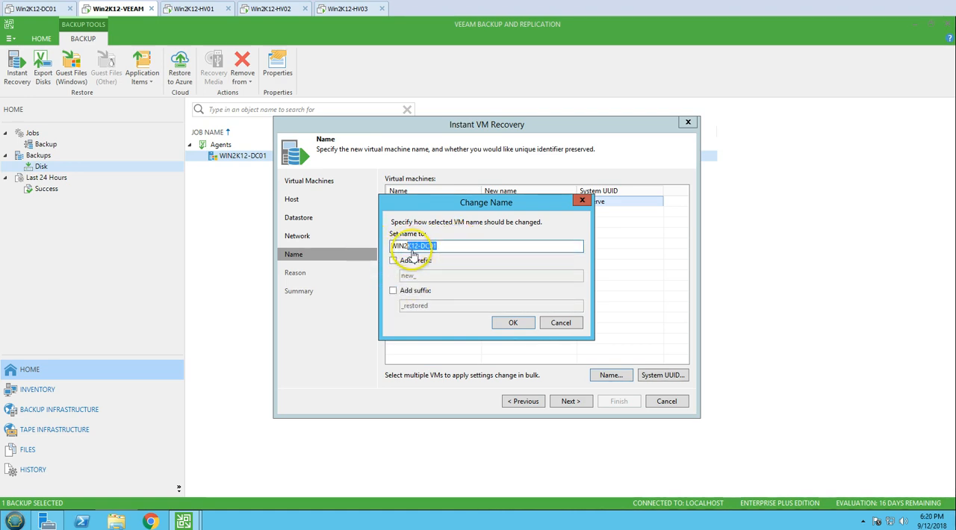
{"action": "left_click", "coordinate": [513, 322]}
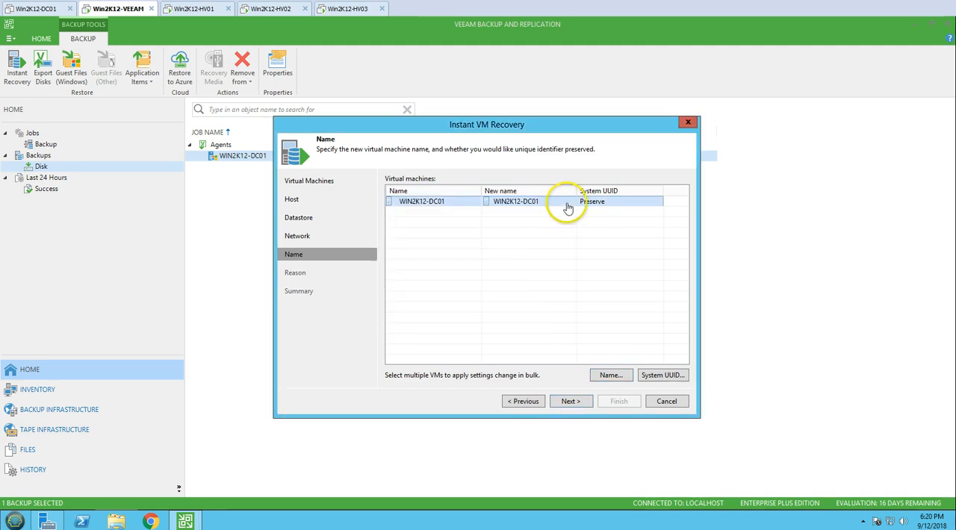
Preserve the VM's system UUID and enter Win2K12-DC01_P2V as the restore reason.
{"action": "left_click", "coordinate": [656, 377]}
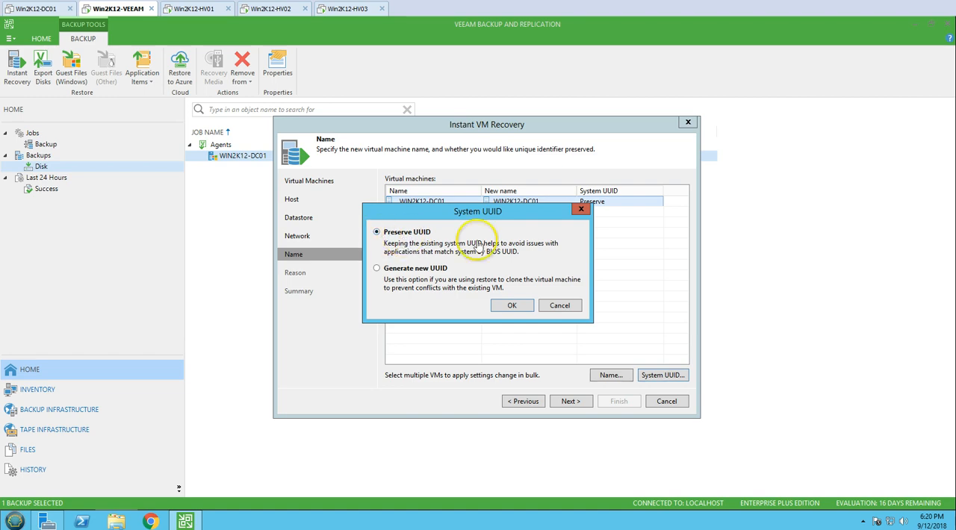
{"action": "left_click", "coordinate": [513, 306]}
{"action": "left_click", "coordinate": [567, 401]}
{"action": "left_click", "coordinate": [440, 253]}
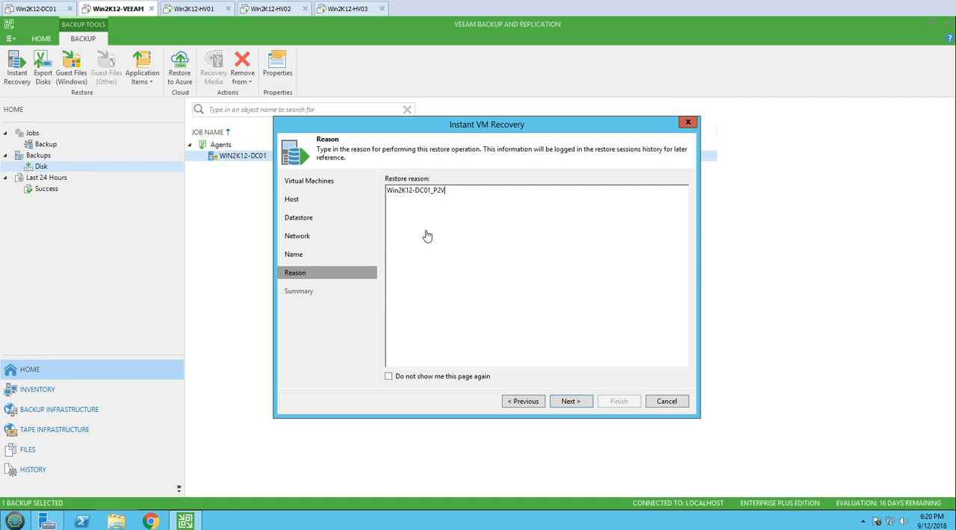
{"action": "left_click", "coordinate": [571, 401]}
Review the recovery summary and start the instant recovery with the target VM powered on after restoring.
{"action": "left_click_drag", "start_coordinate": [469, 231], "coordinate": [521, 194]}
{"action": "left_click", "coordinate": [472, 267]}
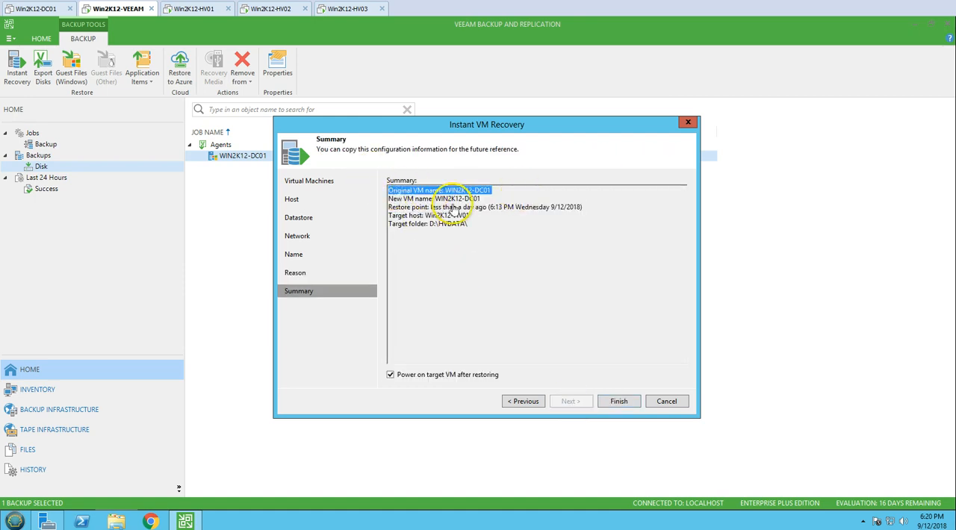
{"action": "left_click", "coordinate": [393, 203]}
{"action": "left_click_drag", "start_coordinate": [396, 211], "coordinate": [590, 210]}
{"action": "left_click_drag", "start_coordinate": [469, 216], "coordinate": [373, 218]}
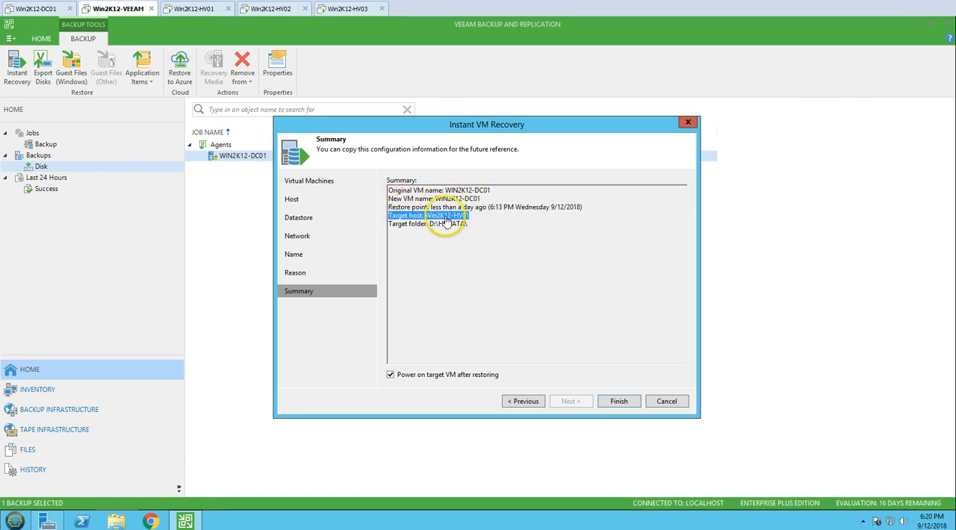
{"action": "left_click_drag", "start_coordinate": [469, 224], "coordinate": [388, 226]}
{"action": "left_click", "coordinate": [498, 290]}
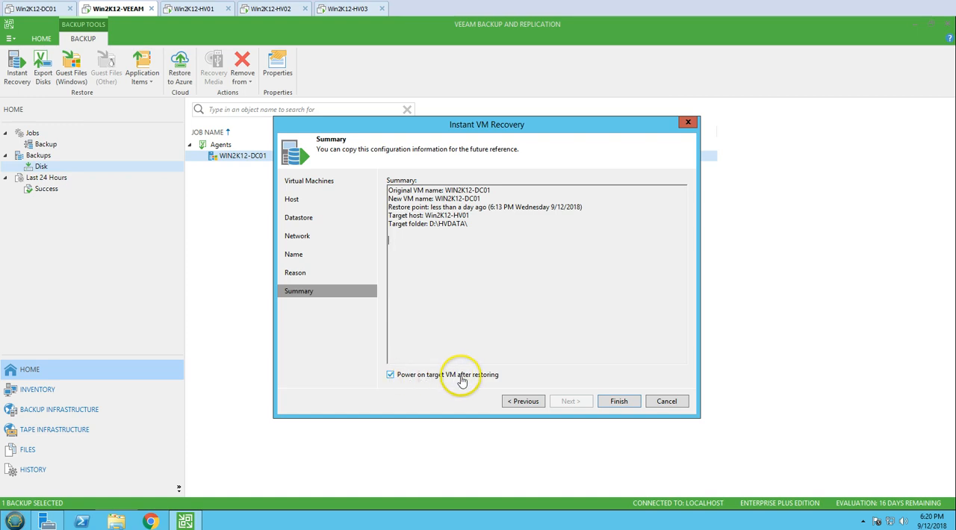
{"action": "left_click", "coordinate": [619, 402]}
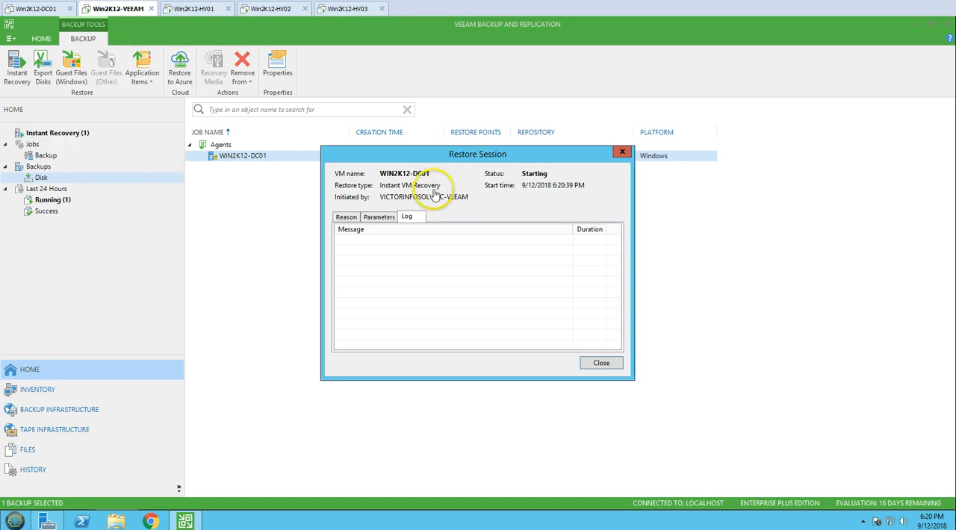
Review the reason, parameters and log of the WIN2K12-DC01 restore session.
{"action": "left_click_drag", "start_coordinate": [442, 141], "coordinate": [431, 182]}
{"action": "left_click", "coordinate": [368, 257]}
{"action": "left_click", "coordinate": [334, 257]}
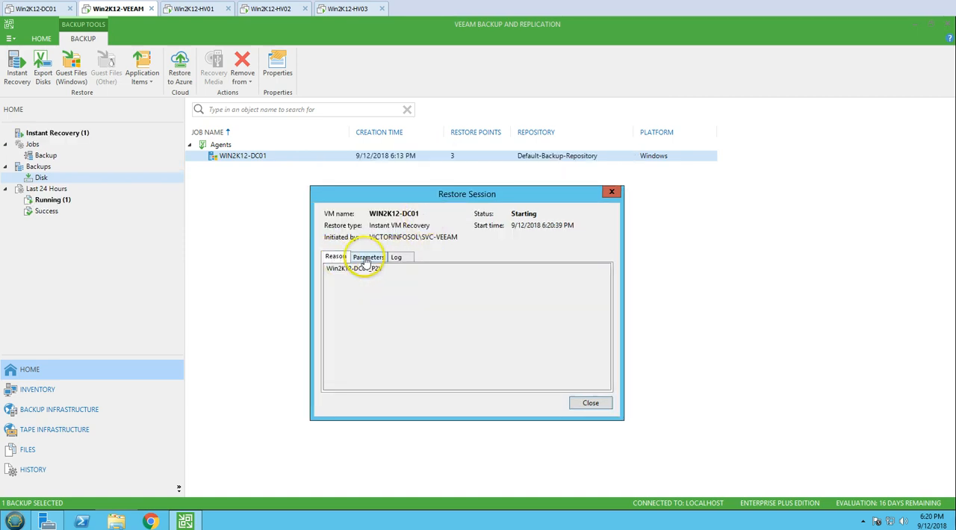
{"action": "left_click", "coordinate": [368, 257]}
{"action": "left_click", "coordinate": [396, 257]}
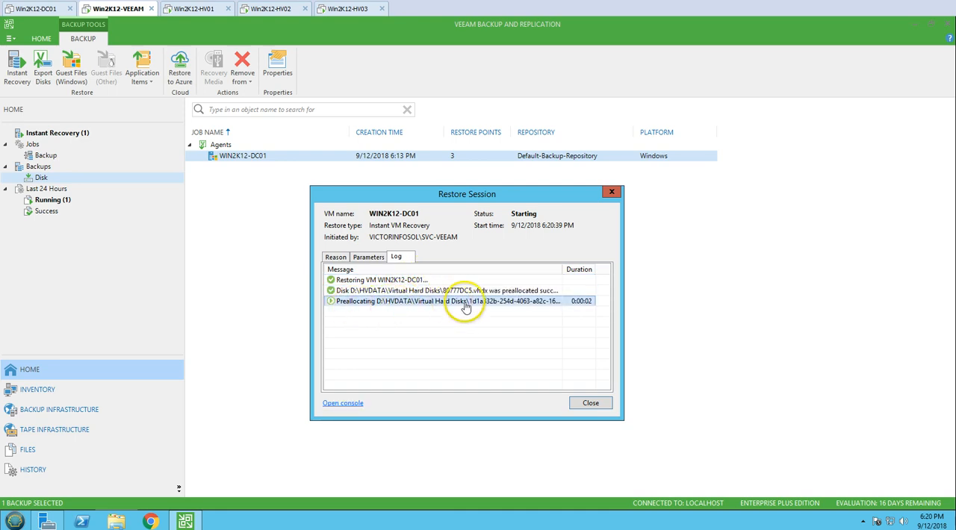
On Win2K12-HV01, examine the recovered VM's configuration files in D:\HVDATA\Virtual Machines and its checkpoint in Hyper-V Manager.
{"action": "left_click", "coordinate": [195, 9]}
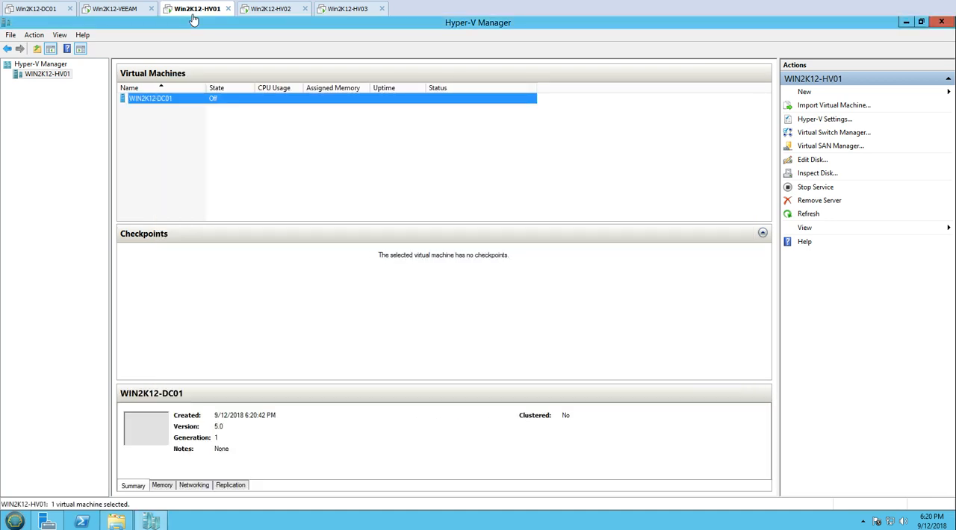
{"action": "left_click", "coordinate": [116, 520]}
{"action": "double_click", "coordinate": [449, 250]}
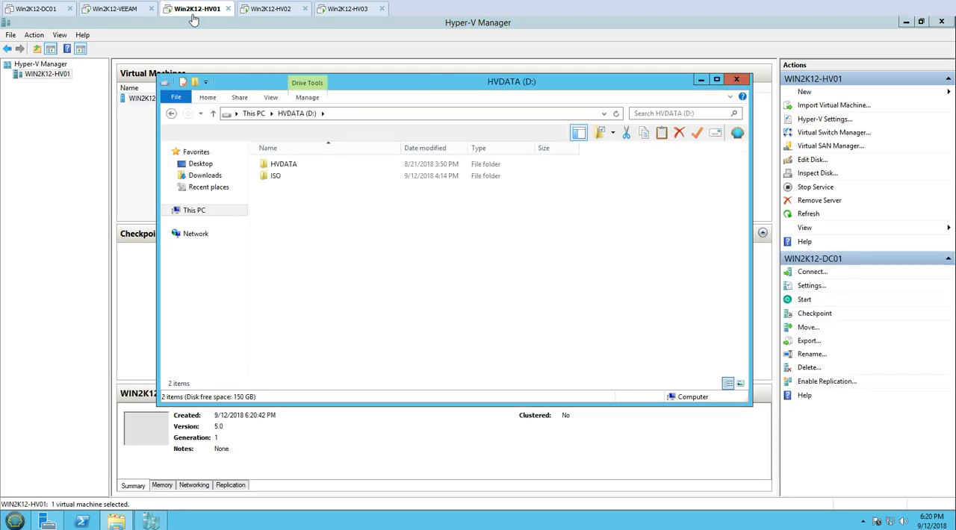
{"action": "left_click_drag", "start_coordinate": [445, 86], "coordinate": [598, 99]}
{"action": "double_click", "coordinate": [437, 174]}
{"action": "double_click", "coordinate": [440, 183]}
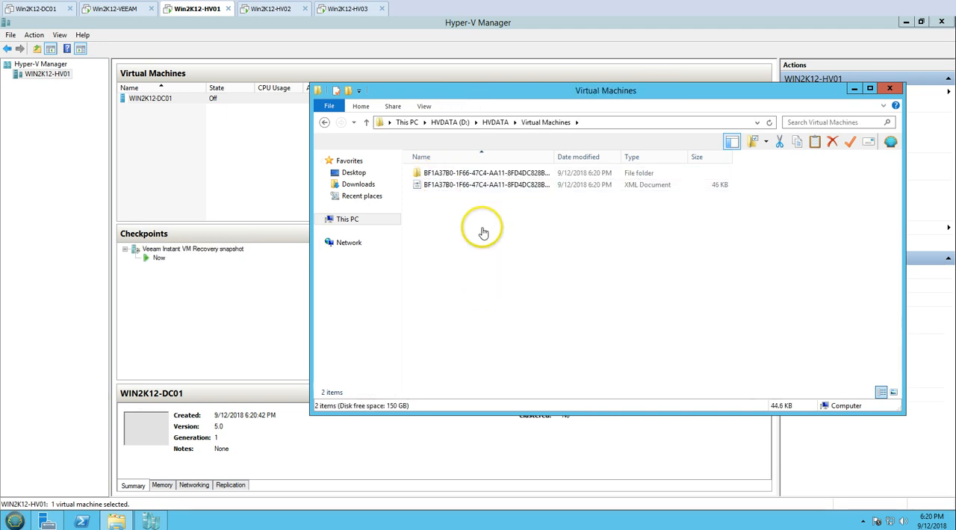
{"action": "left_click", "coordinate": [225, 160]}
{"action": "left_click", "coordinate": [158, 98]}
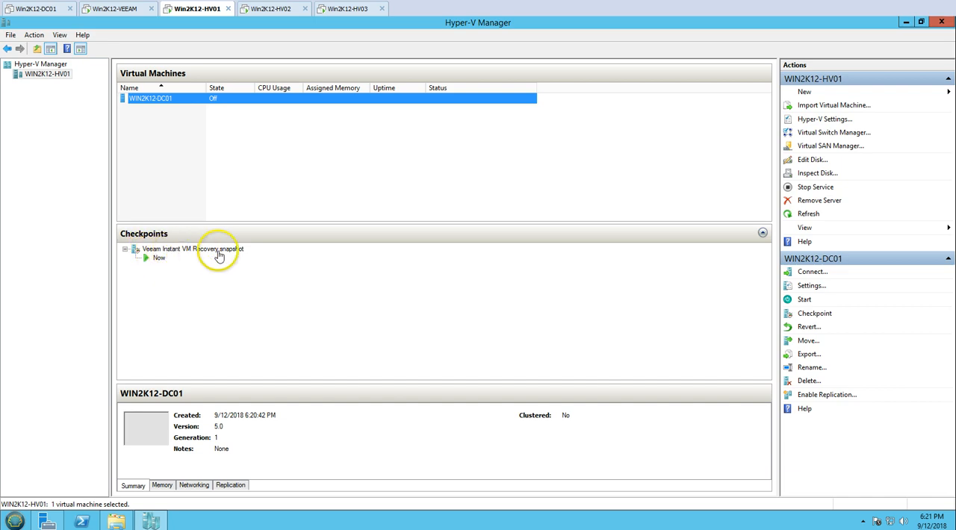
Switch back to Win2K12-VEEAM and check the VM start entry in the restore session log.
{"action": "left_click", "coordinate": [117, 9]}
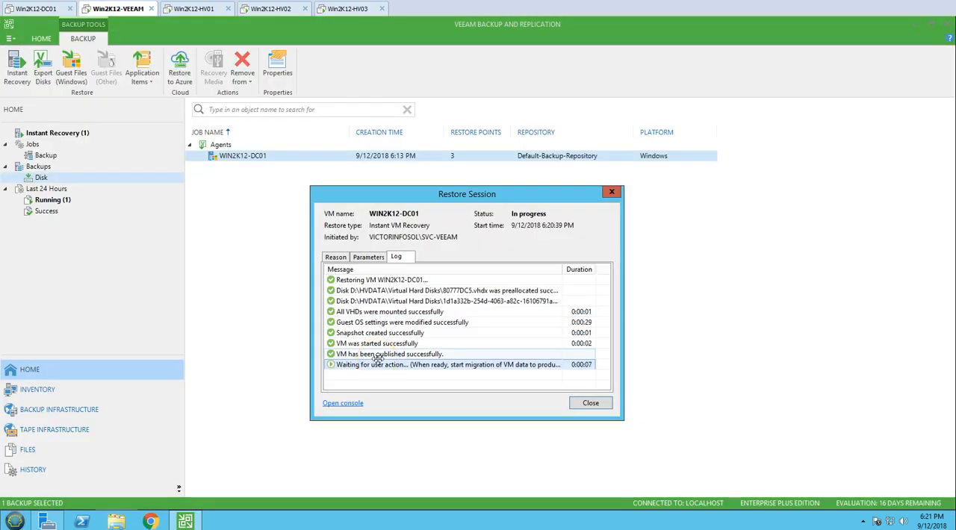
{"action": "left_click", "coordinate": [378, 345]}
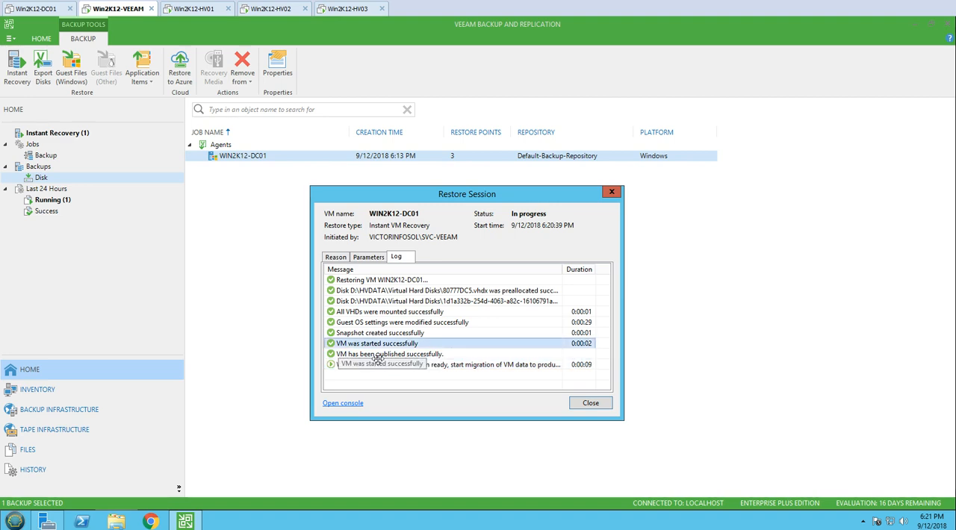
On Win2K12-HV01, examine the recovered VM's disk files in D:\HVDATA\Virtual Hard Disks, widening the Name column to show the full file names.
{"action": "left_click", "coordinate": [396, 355]}
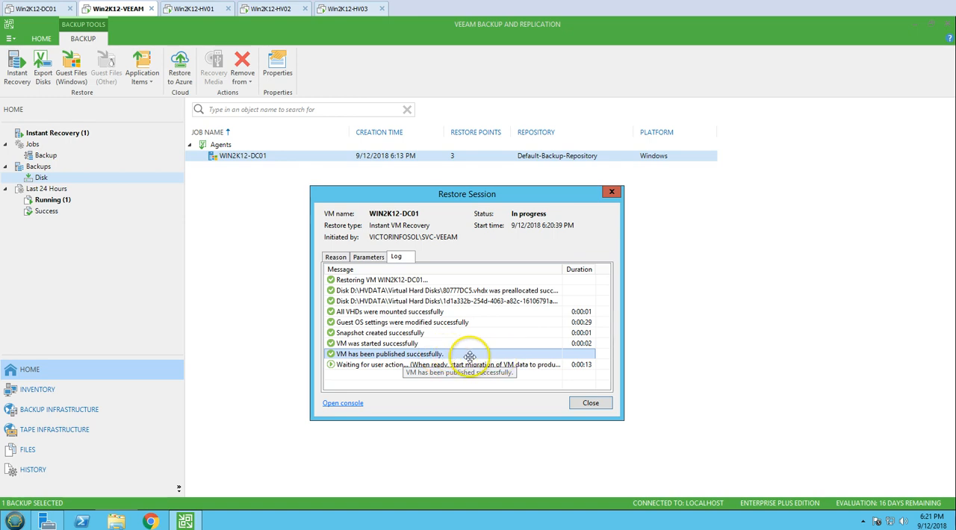
{"action": "left_click", "coordinate": [198, 8]}
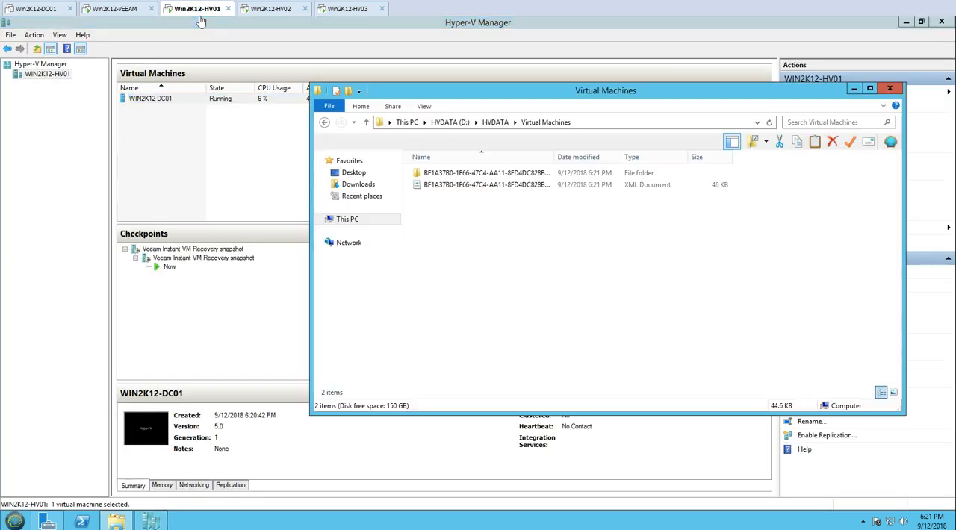
{"action": "left_click", "coordinate": [495, 122]}
{"action": "left_click", "coordinate": [448, 174]}
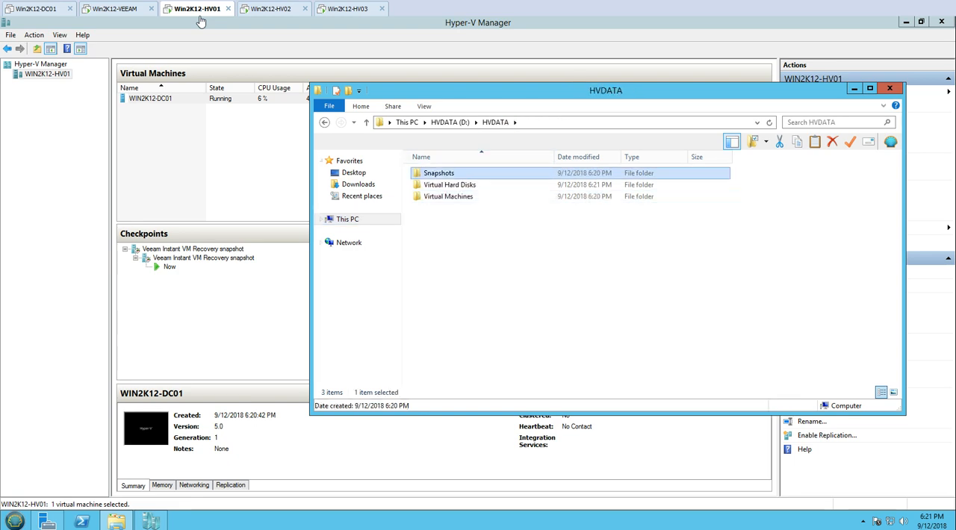
{"action": "double_click", "coordinate": [450, 184]}
{"action": "left_click_drag", "start_coordinate": [465, 316], "coordinate": [465, 242]}
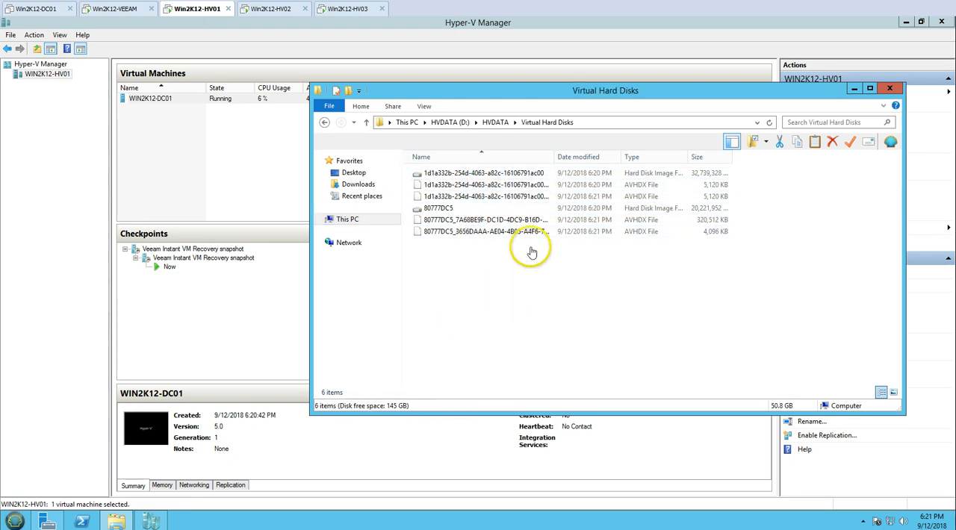
{"action": "double_click", "coordinate": [553, 157]}
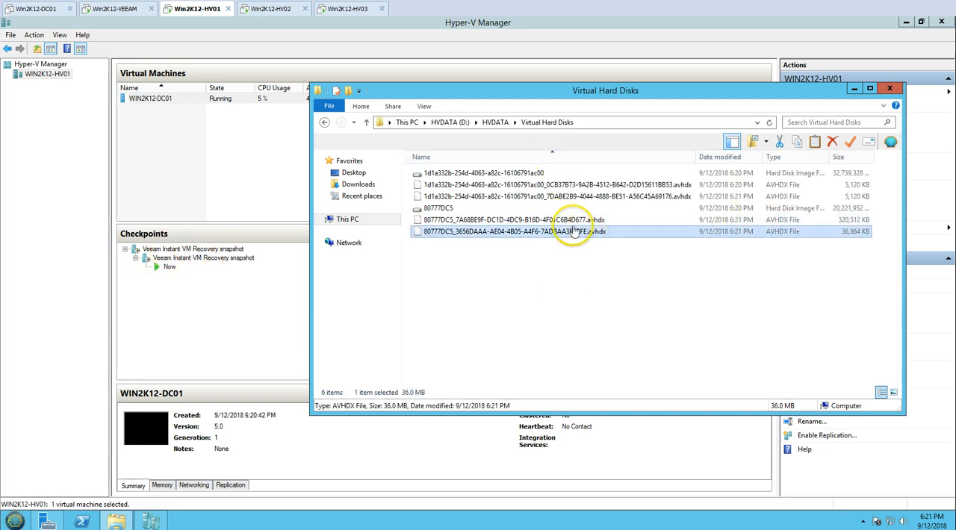
{"action": "left_click", "coordinate": [489, 187]}
{"action": "left_click", "coordinate": [493, 283]}
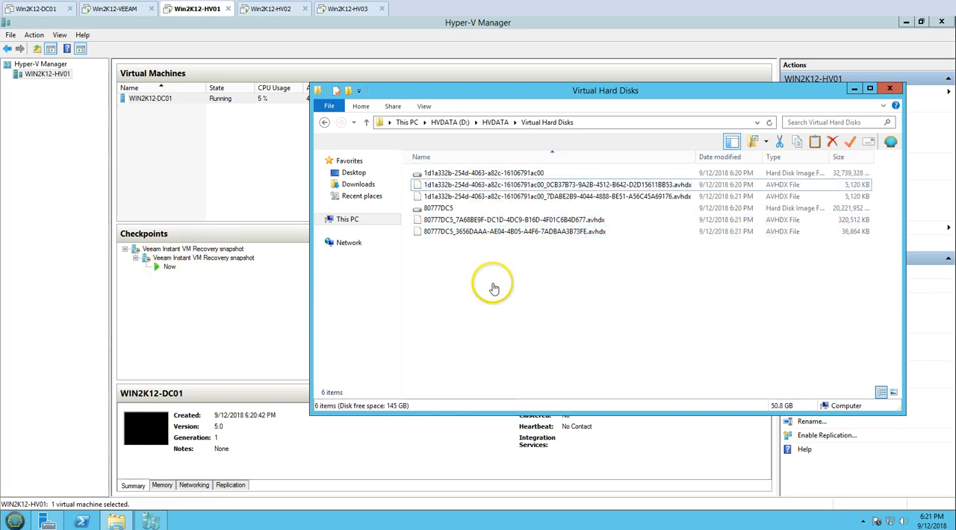
Connect to the WIN2K12-DC01 virtual machine's console from Hyper-V Manager, check its checkpoints, and return to the restore session on Win2K12-VEEAM.
{"action": "right_click", "coordinate": [184, 101]}
{"action": "left_click", "coordinate": [196, 108]}
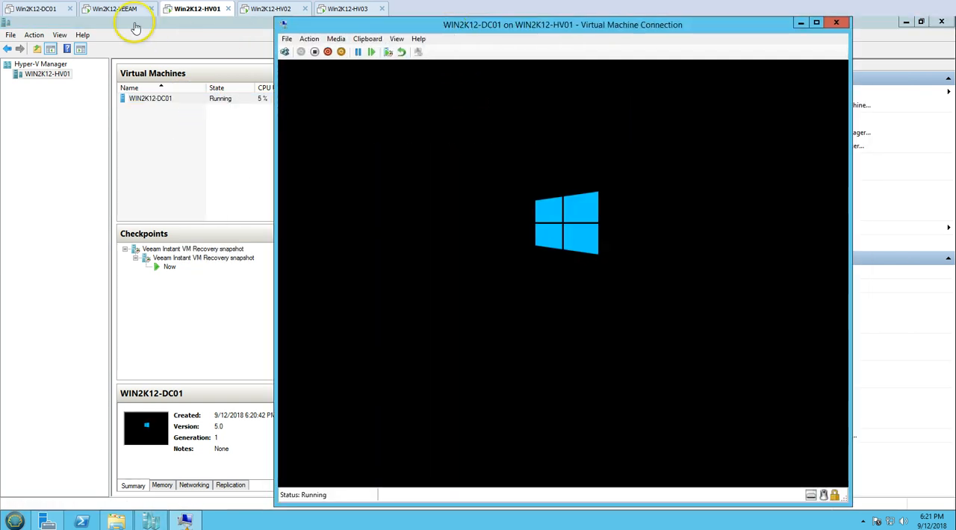
{"action": "left_click", "coordinate": [114, 10]}
{"action": "left_click", "coordinate": [200, 14]}
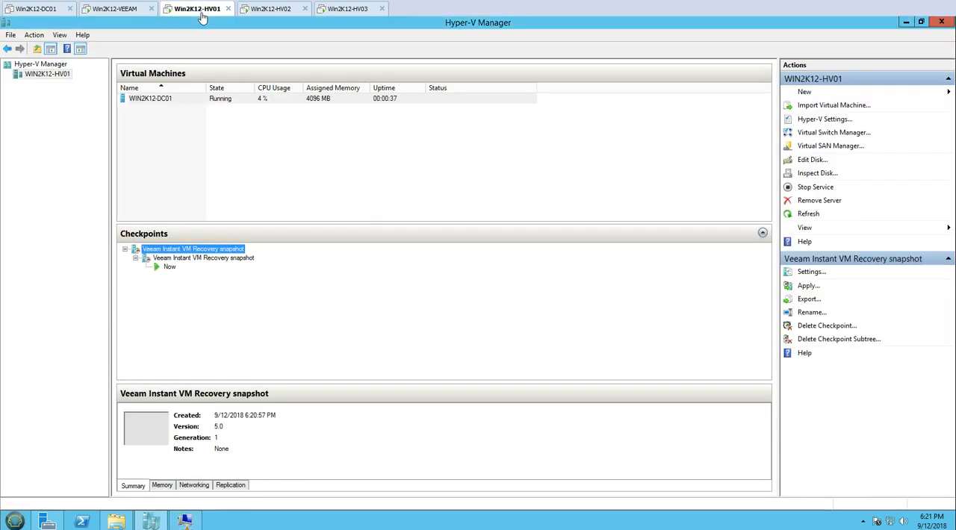
{"action": "left_click", "coordinate": [116, 9]}
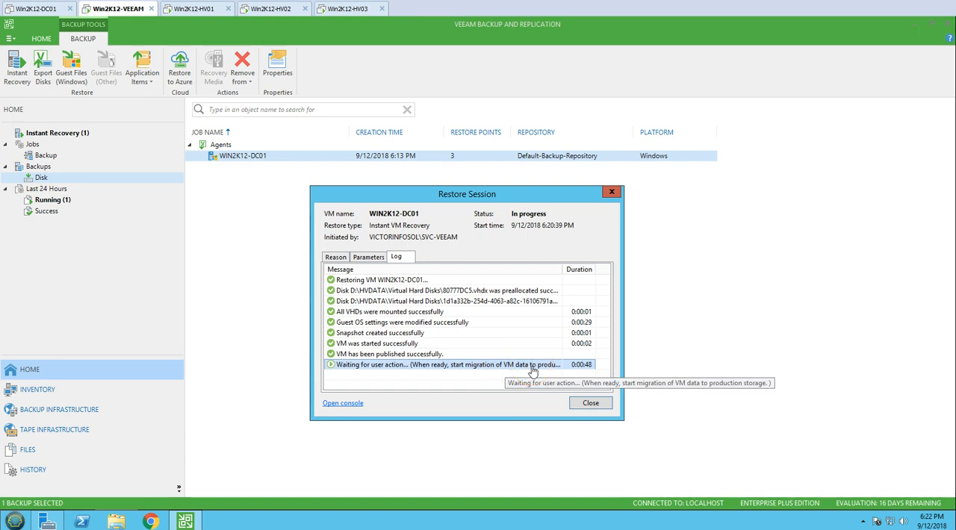
Close the restore session details and start migrating the instantly recovered WIN2K12-DC01 to production.
{"action": "left_click", "coordinate": [602, 408]}
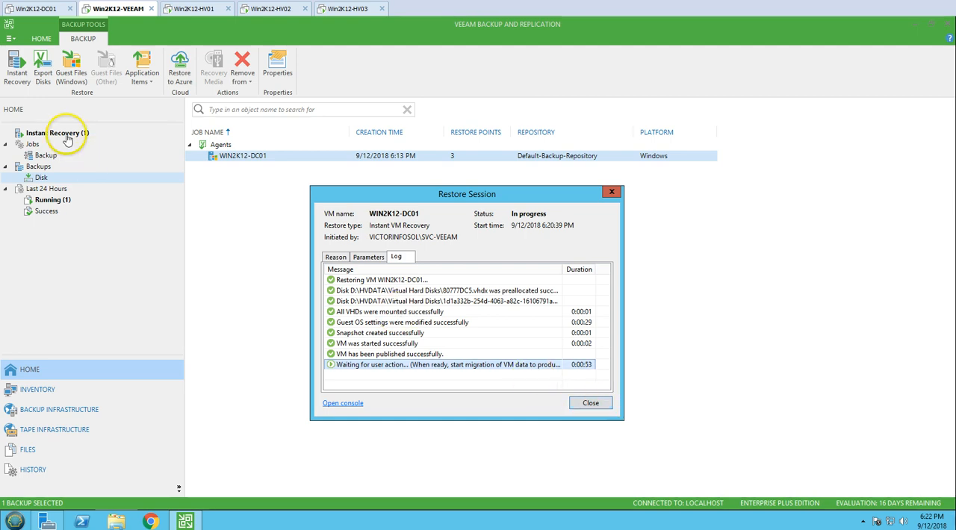
{"action": "left_click", "coordinate": [595, 406]}
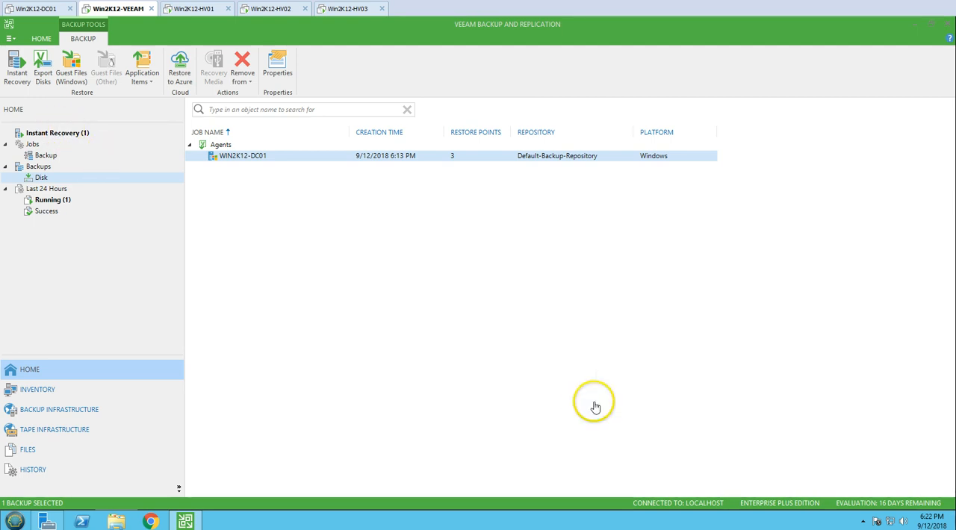
{"action": "left_click", "coordinate": [39, 132]}
{"action": "right_click", "coordinate": [224, 123]}
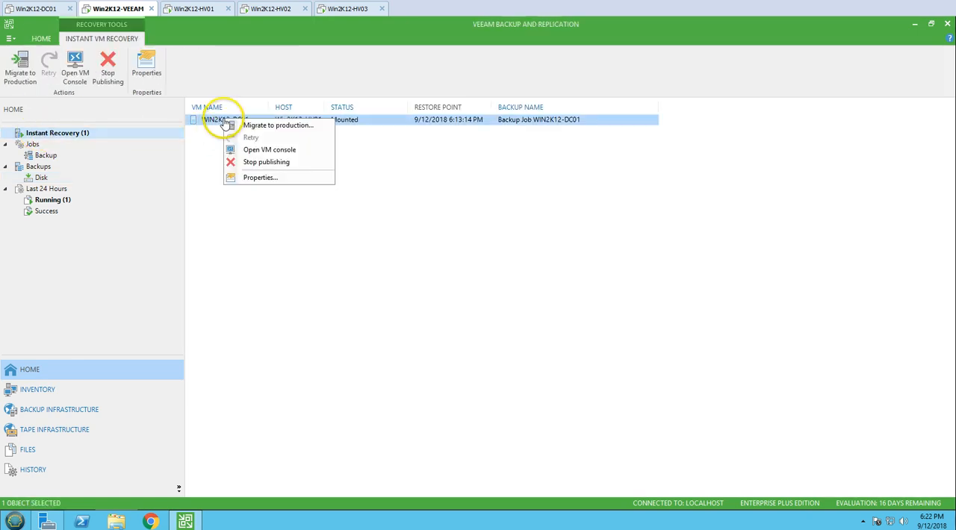
{"action": "right_click", "coordinate": [347, 121]}
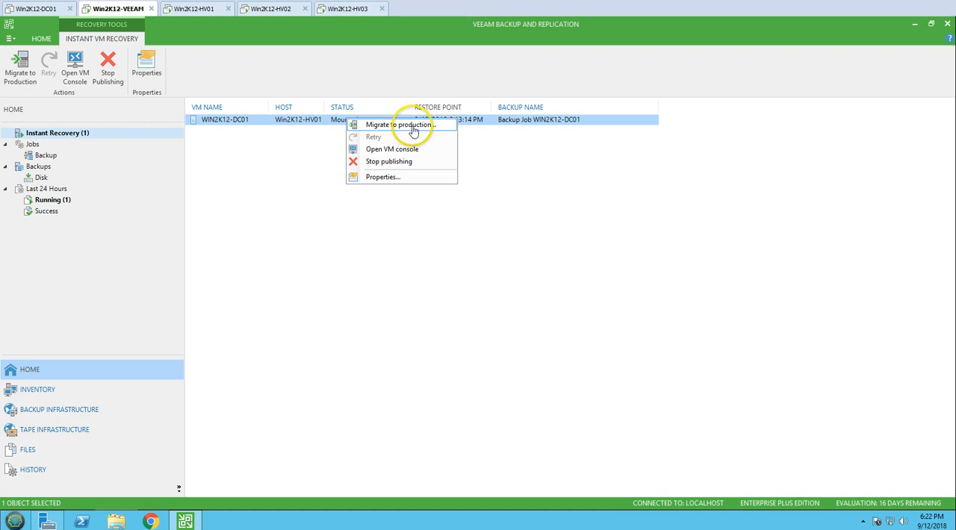
{"action": "left_click", "coordinate": [422, 127]}
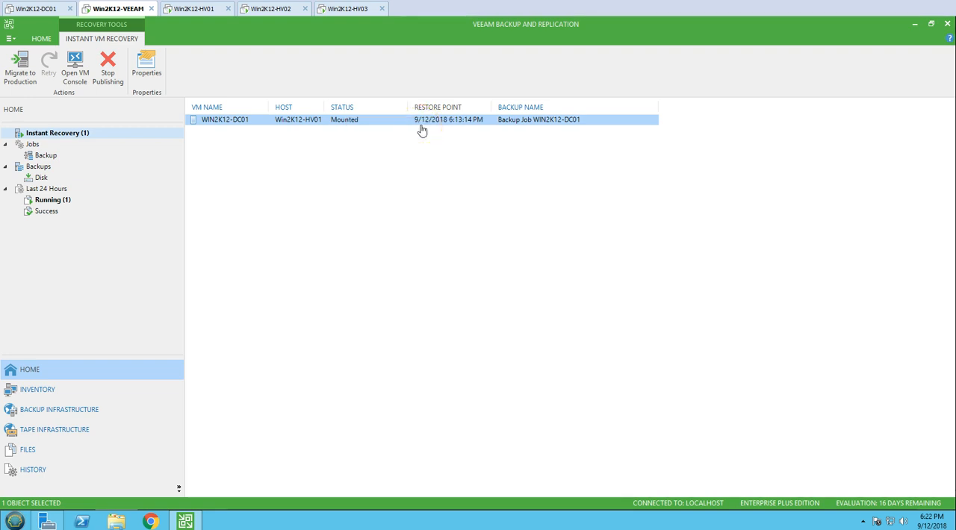
Open the WIN2K12-DC01 restore session details and check the log entry for restoring the 80777DC5.vhdx disk.
{"action": "double_click", "coordinate": [237, 124]}
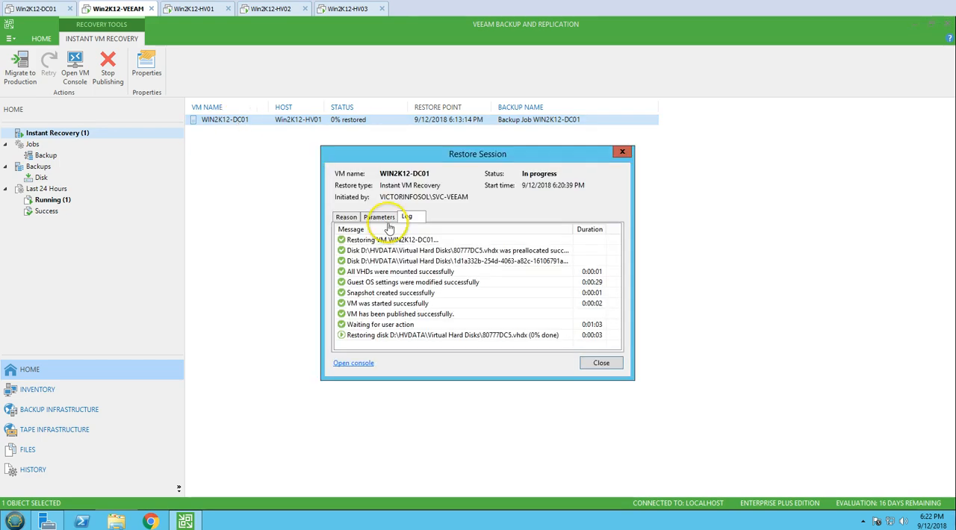
{"action": "left_click_drag", "start_coordinate": [454, 154], "coordinate": [377, 152]}
{"action": "left_click", "coordinate": [330, 324]}
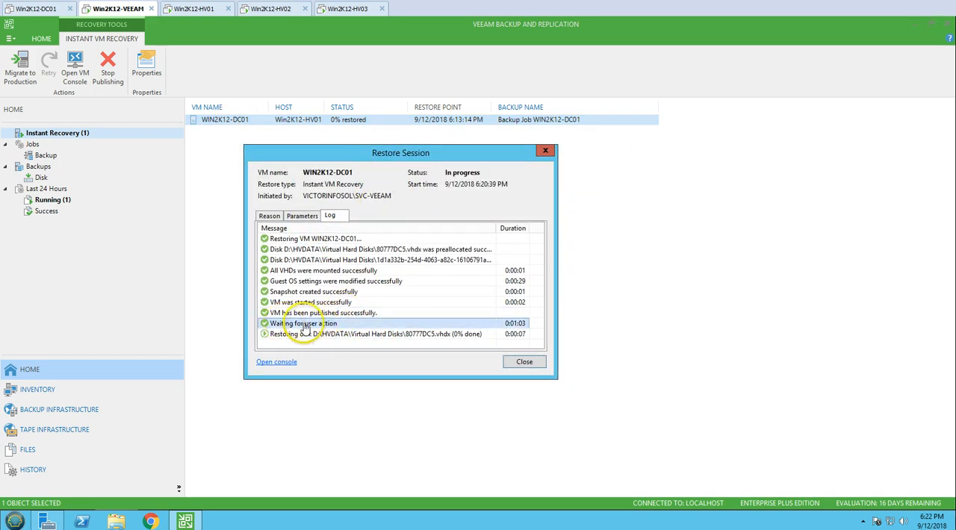
{"action": "left_click", "coordinate": [302, 336]}
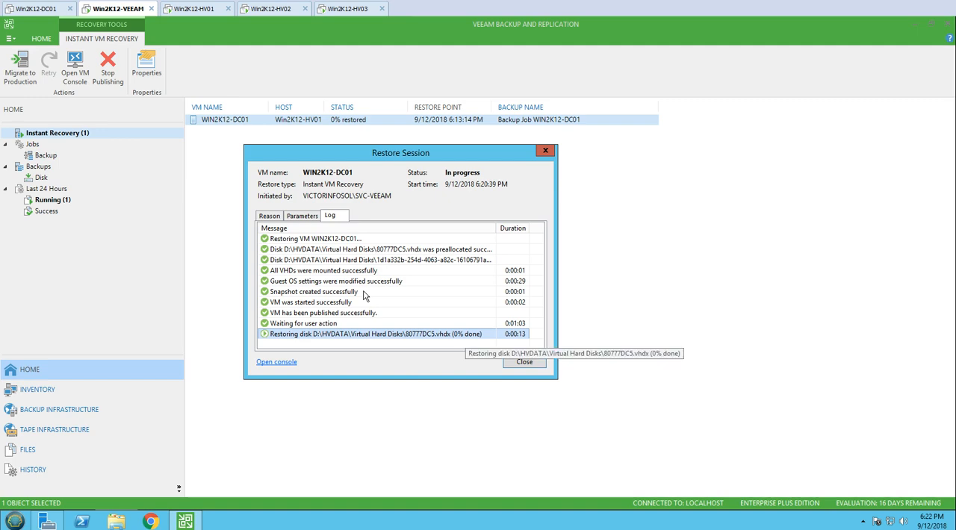
Compare the WIN2K12-DC01 boot in its Virtual Machine Connection window on Win2K12-HV01 with the disk restore progress on Win2K12-VEEAM.
{"action": "left_click", "coordinate": [200, 10]}
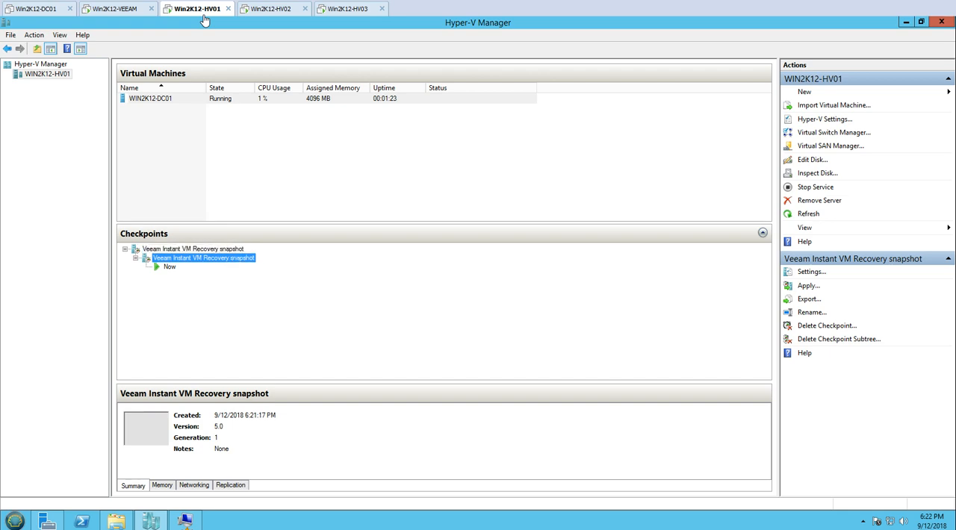
{"action": "left_click", "coordinate": [184, 517]}
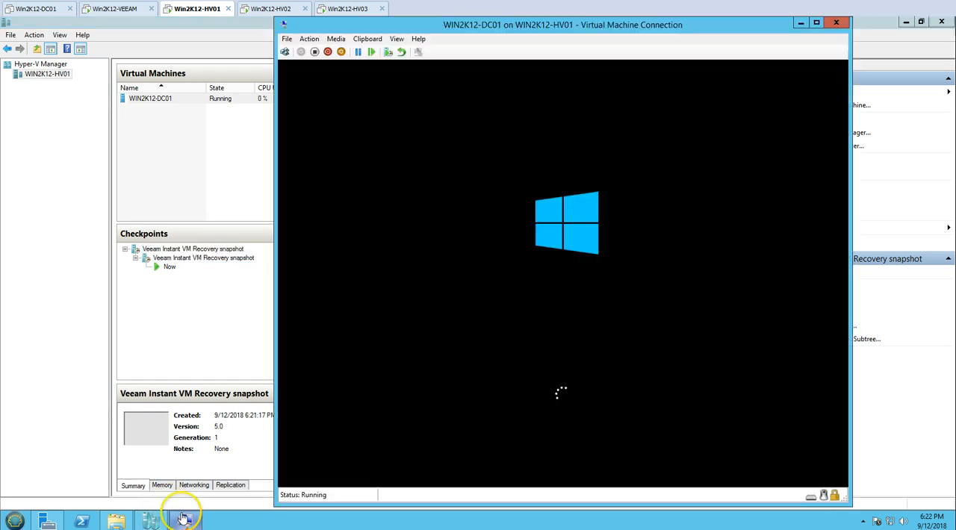
{"action": "left_click_drag", "start_coordinate": [466, 37], "coordinate": [540, 26]}
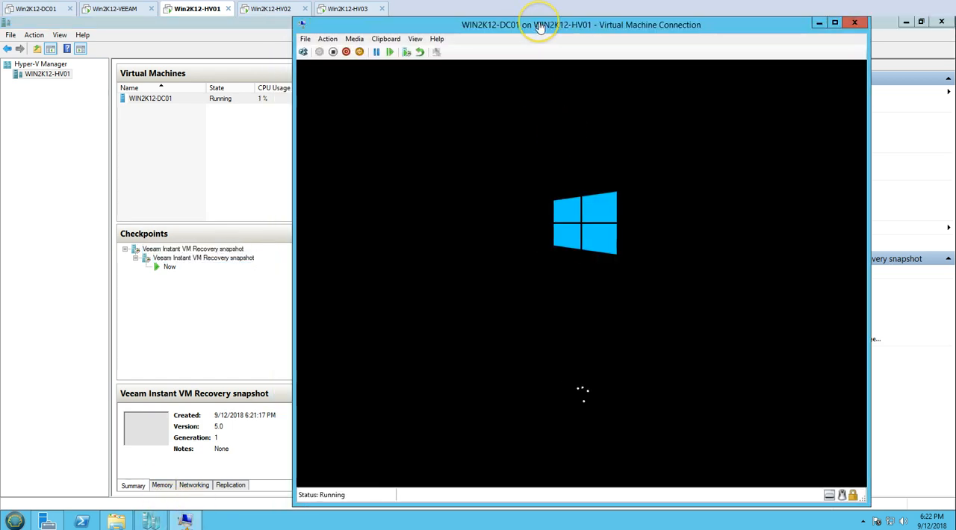
{"action": "left_click", "coordinate": [125, 11]}
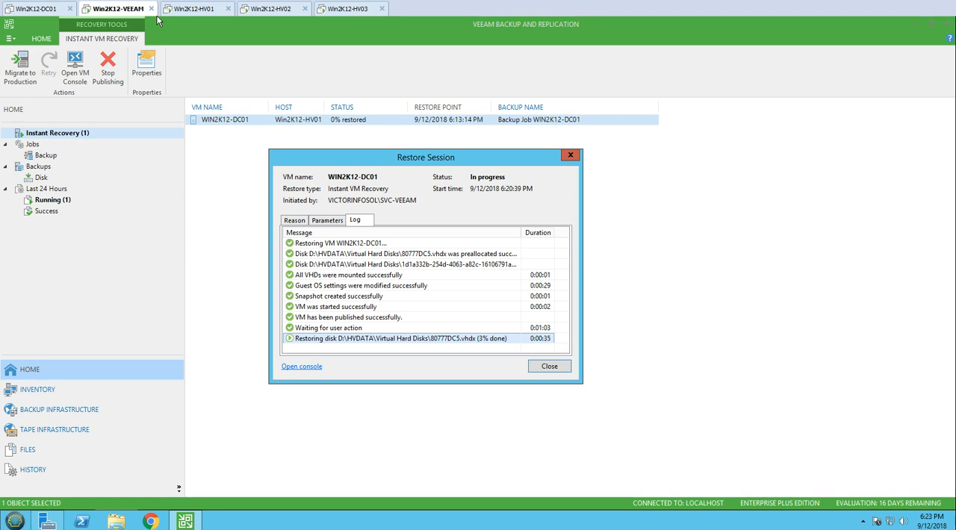
{"action": "left_click_drag", "start_coordinate": [383, 162], "coordinate": [366, 168]}
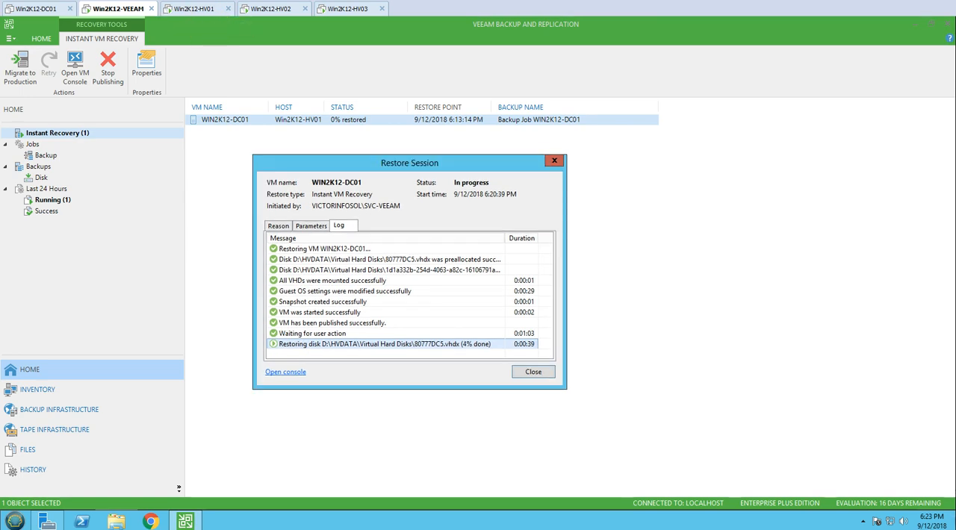
{"action": "left_click", "coordinate": [205, 11]}
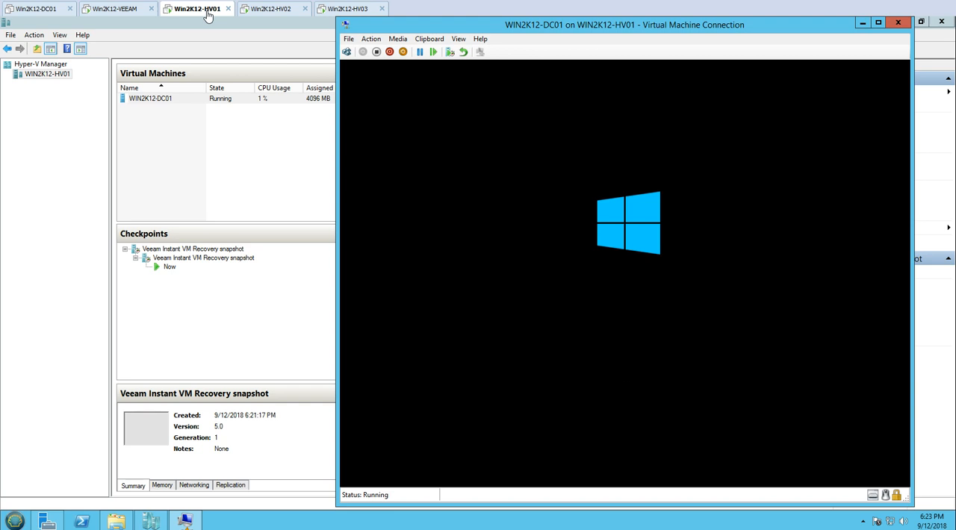
{"action": "left_click", "coordinate": [290, 273]}
{"action": "left_click", "coordinate": [130, 11]}
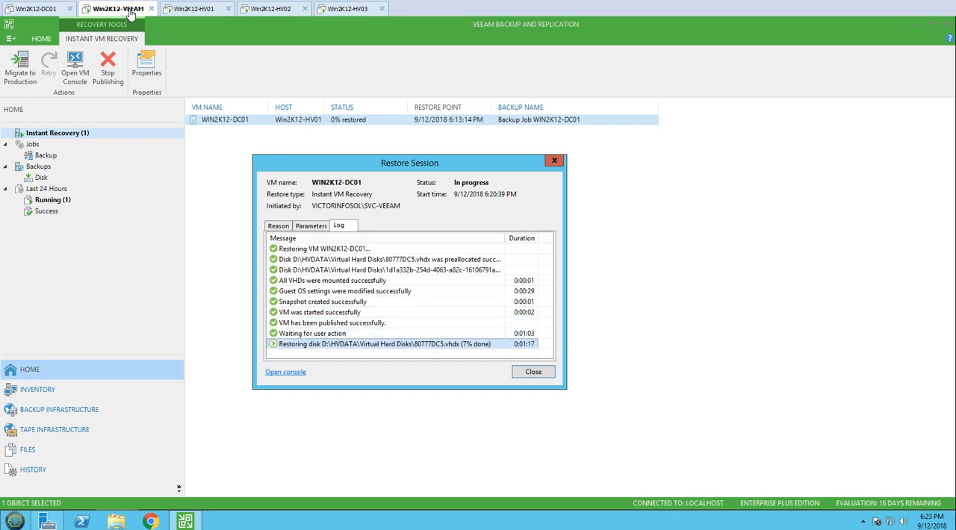
Examine the restore log entries for both virtual disks, including their full file names and durations.
{"action": "left_click", "coordinate": [29, 16]}
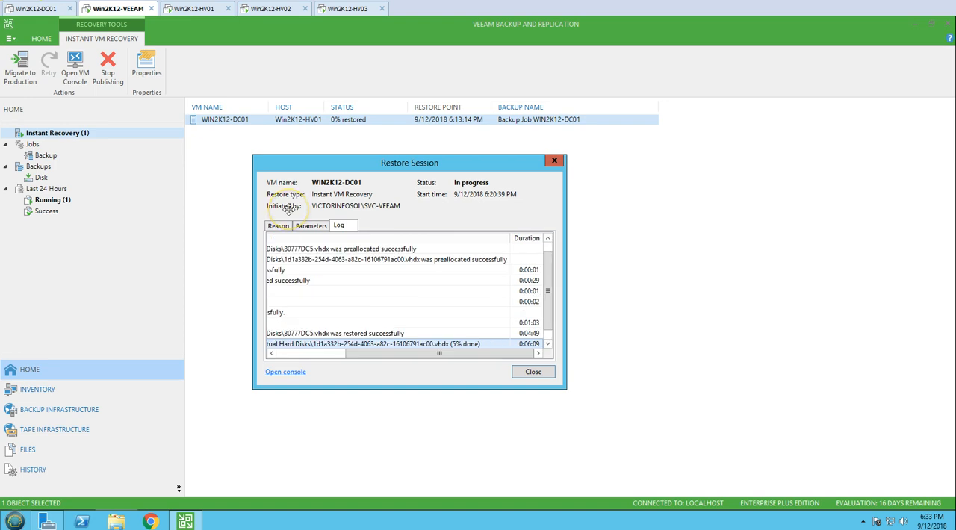
{"action": "left_click_drag", "start_coordinate": [381, 353], "coordinate": [312, 354]}
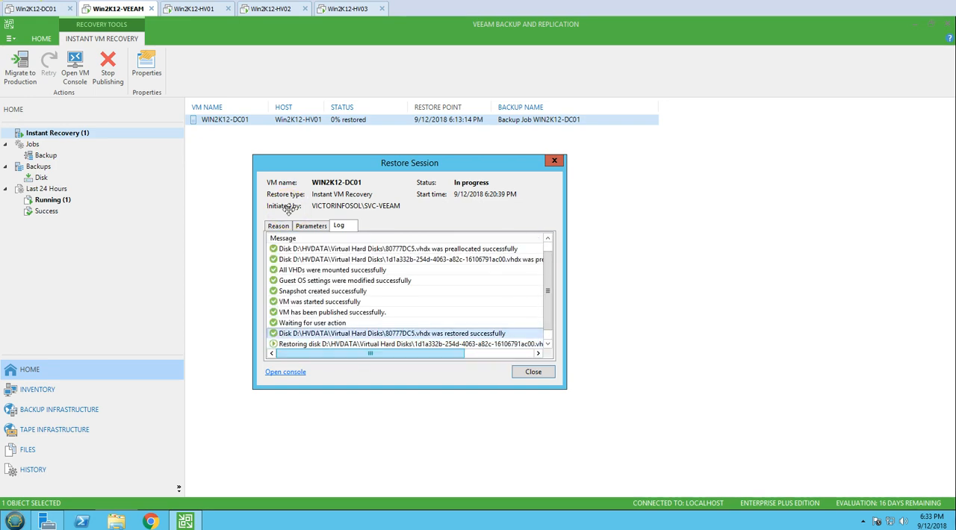
{"action": "left_click", "coordinate": [364, 344]}
{"action": "left_click", "coordinate": [537, 354]}
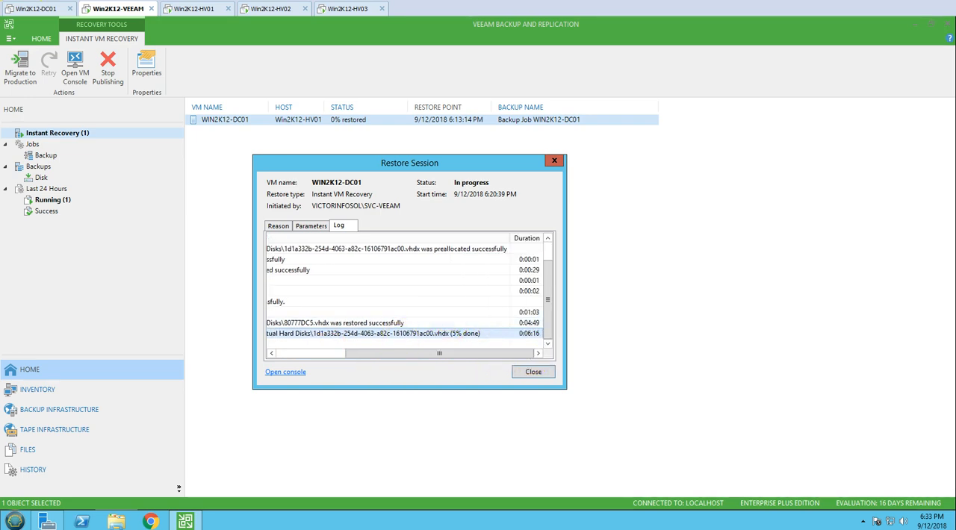
On Win2K12-HV01, refresh and review the Virtual Hard Disks folder, and minimize its window.
{"action": "left_click", "coordinate": [198, 14]}
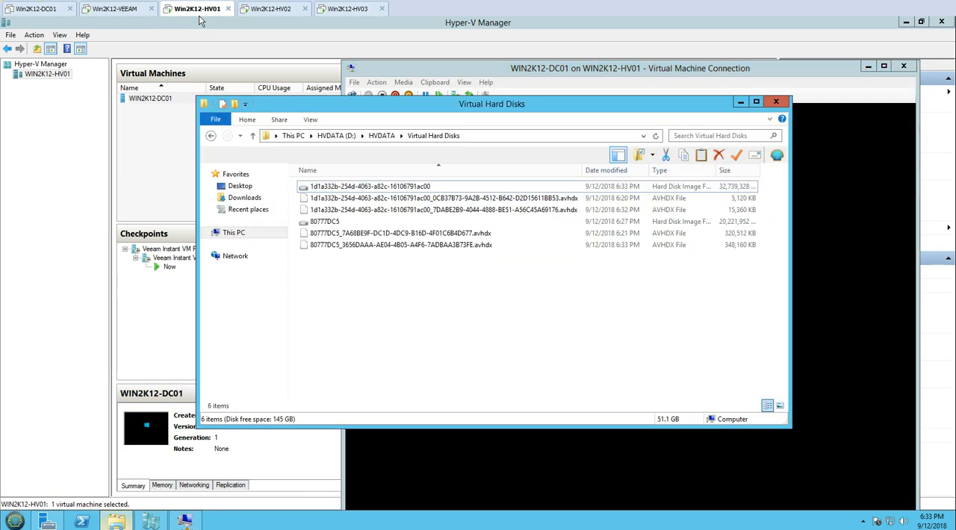
{"action": "right_click", "coordinate": [404, 299]}
{"action": "left_click", "coordinate": [424, 343]}
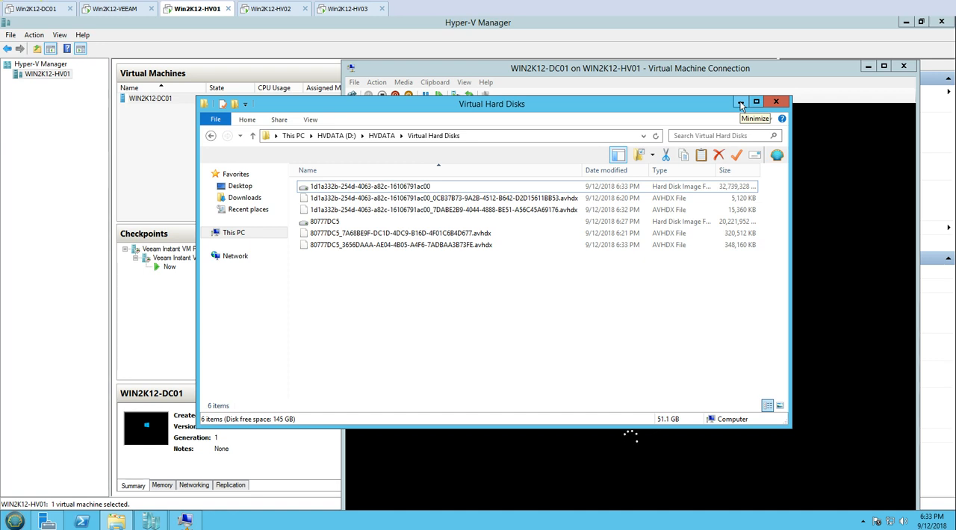
{"action": "left_click", "coordinate": [740, 103]}
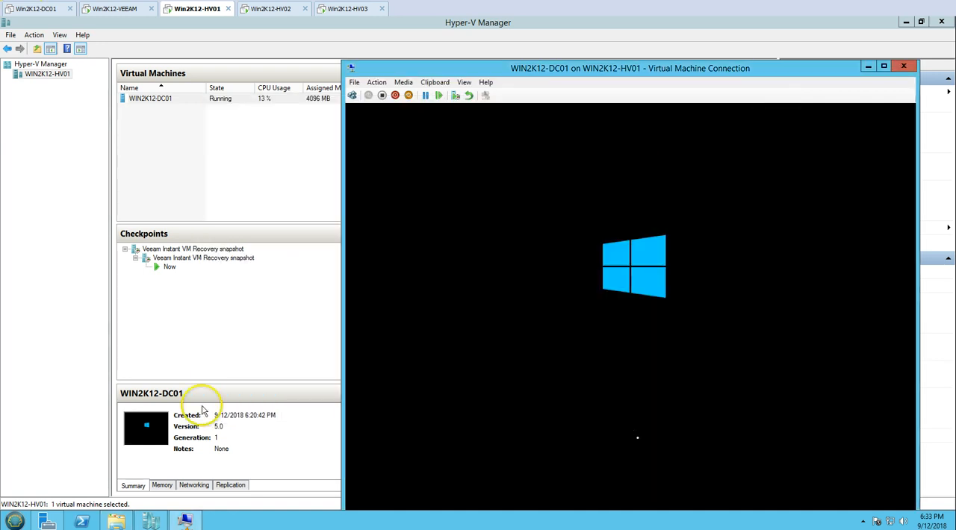
Inspect both Veeam Instant VM Recovery snapshot checkpoints and the running state of WIN2K12-DC01 in Hyper-V Manager.
{"action": "left_click", "coordinate": [205, 257]}
{"action": "left_click", "coordinate": [207, 257]}
{"action": "left_click", "coordinate": [198, 248]}
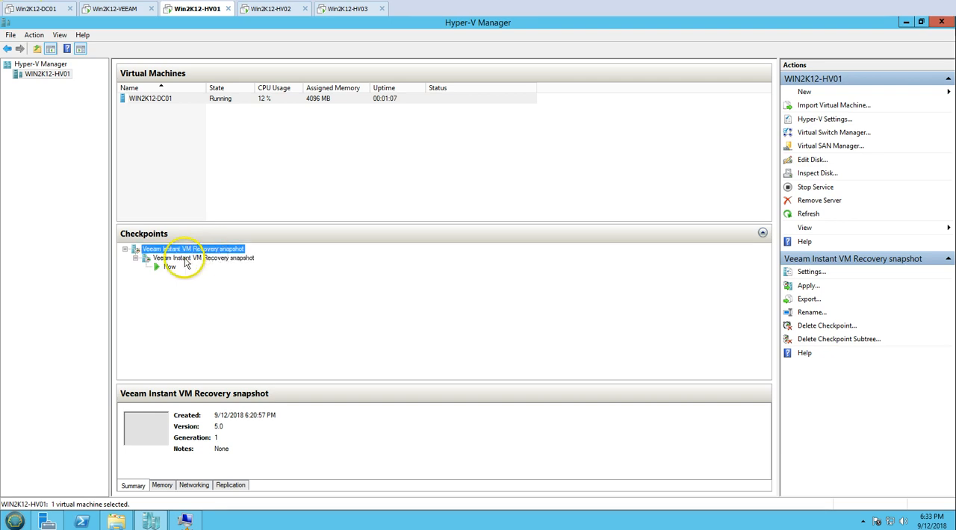
{"action": "left_click", "coordinate": [237, 257]}
{"action": "left_click", "coordinate": [233, 139]}
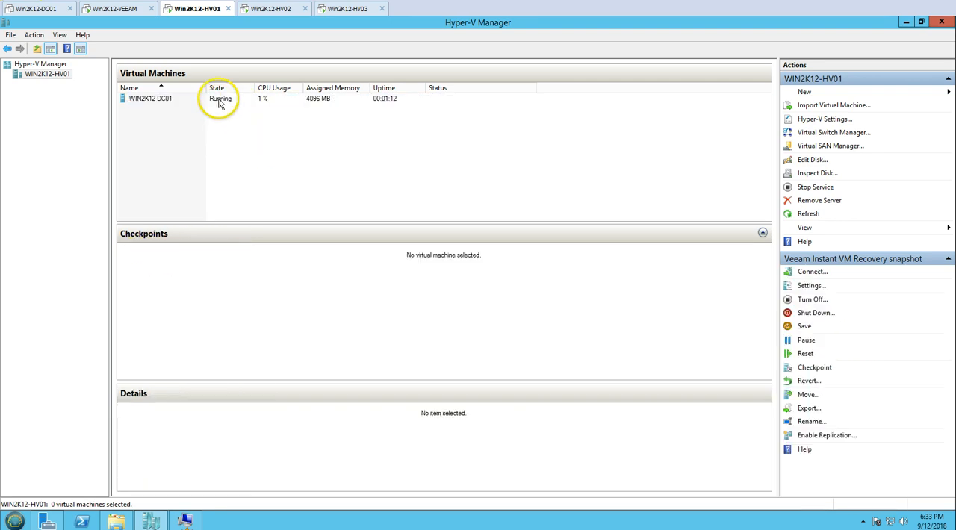
{"action": "left_click", "coordinate": [220, 101]}
Check the second disk's restore progress in the Win2K12-VEEAM log against the VM's status on Win2K12-HV01.
{"action": "left_click", "coordinate": [125, 9]}
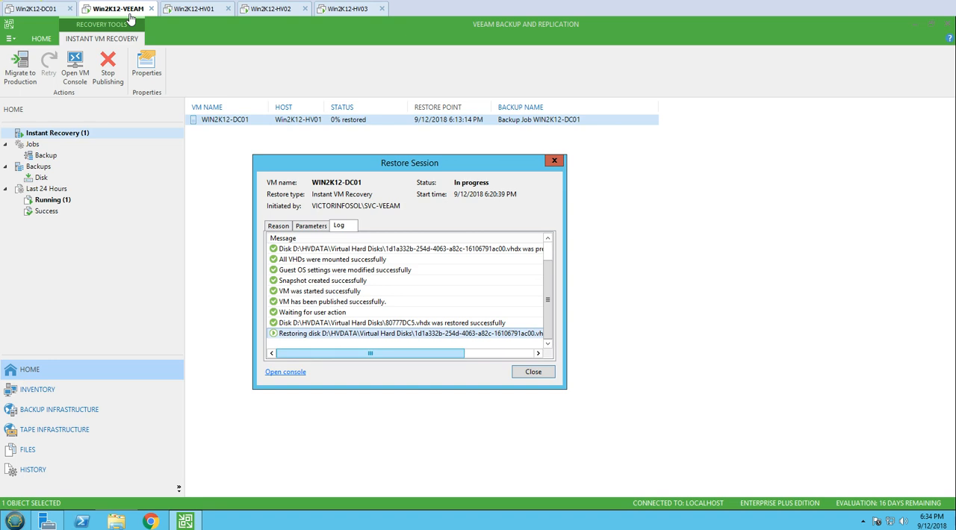
{"action": "left_click_drag", "start_coordinate": [338, 359], "coordinate": [404, 359]}
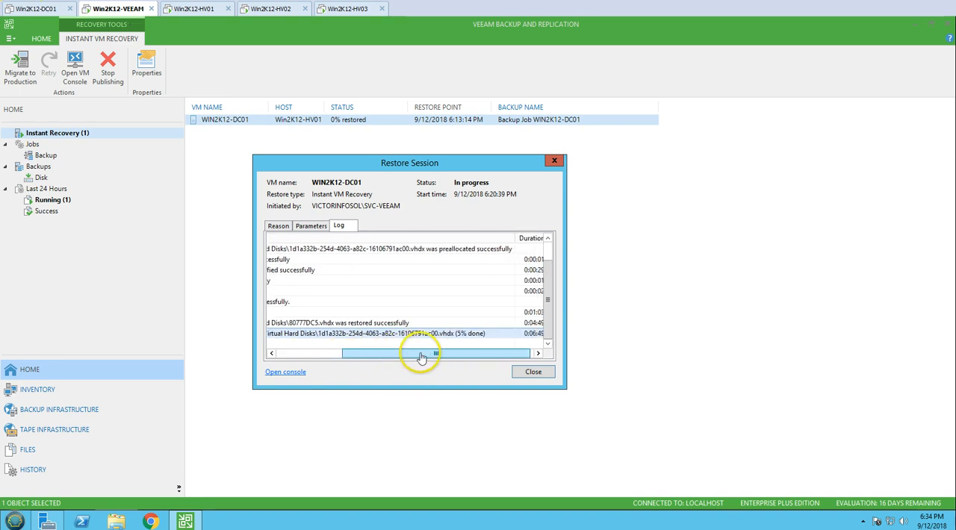
{"action": "left_click", "coordinate": [192, 9]}
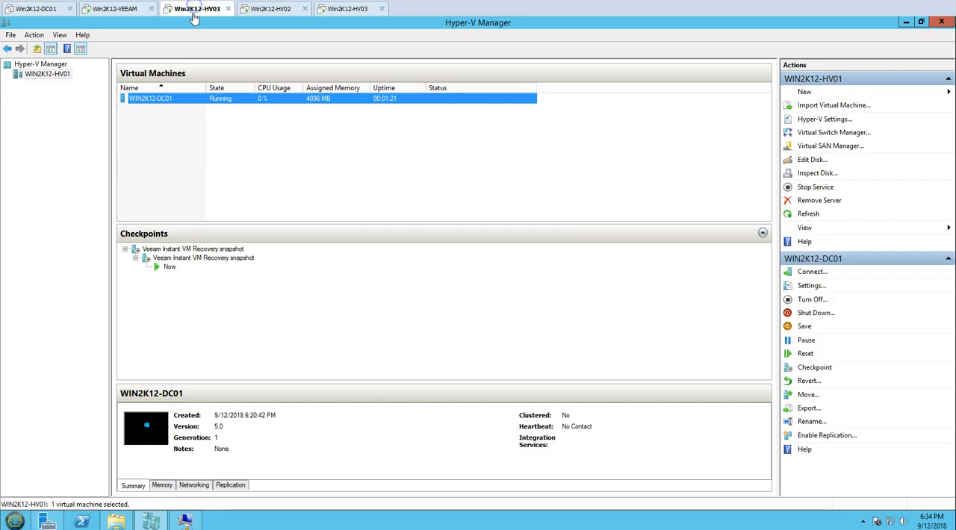
{"action": "left_click", "coordinate": [117, 11]}
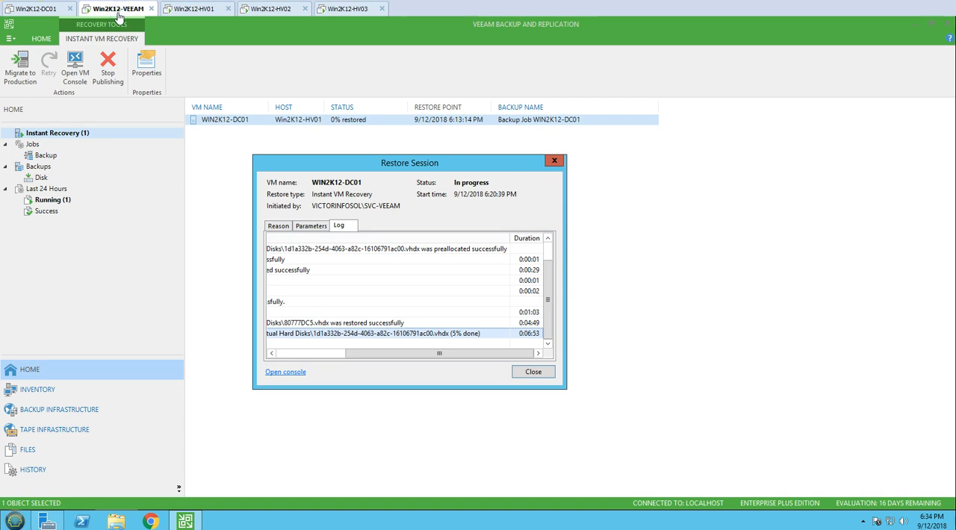
Check WIN2K12-DC01's boot progress in its Virtual Machine Connection window on Win2K12-HV01 alongside the restore session on Win2K12-VEEAM.
{"action": "key", "text": "Escape"}
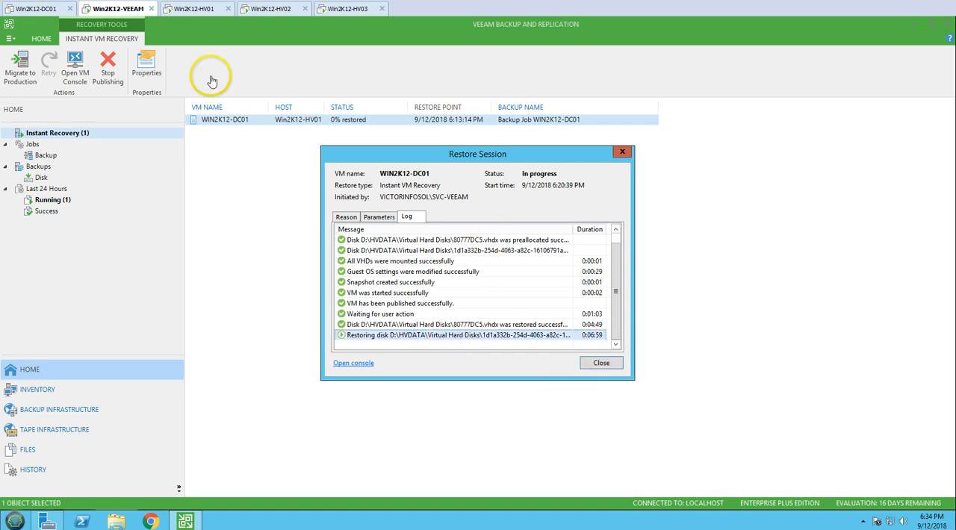
{"action": "left_click", "coordinate": [198, 9]}
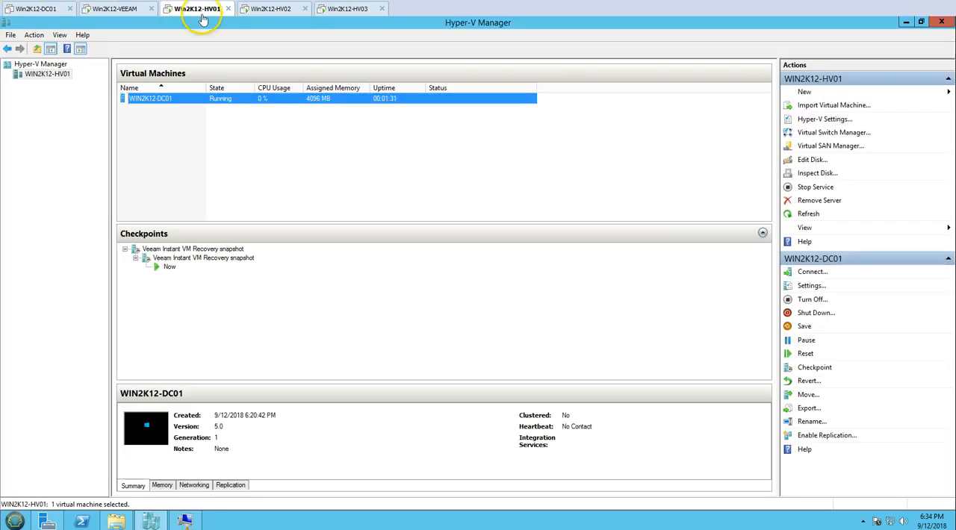
{"action": "left_click", "coordinate": [121, 9]}
{"action": "left_click", "coordinate": [191, 9]}
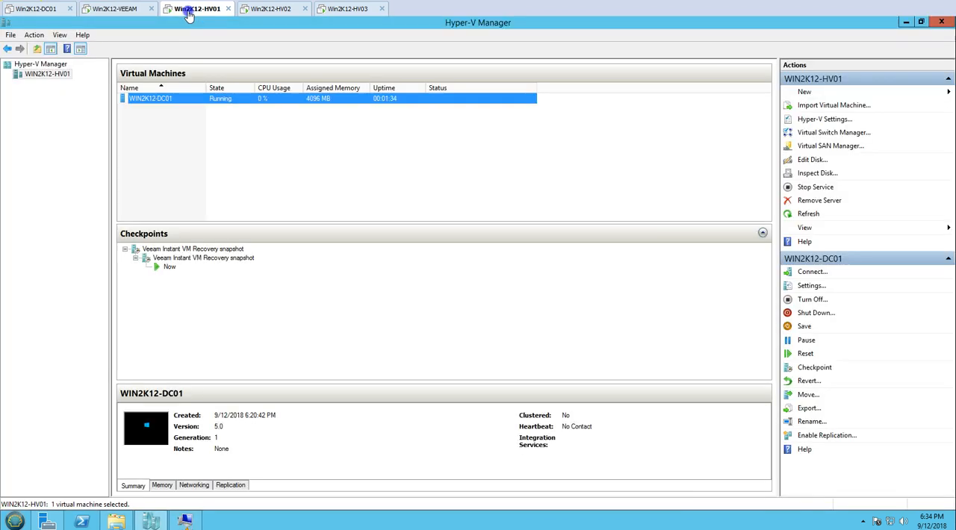
{"action": "left_click", "coordinate": [186, 521]}
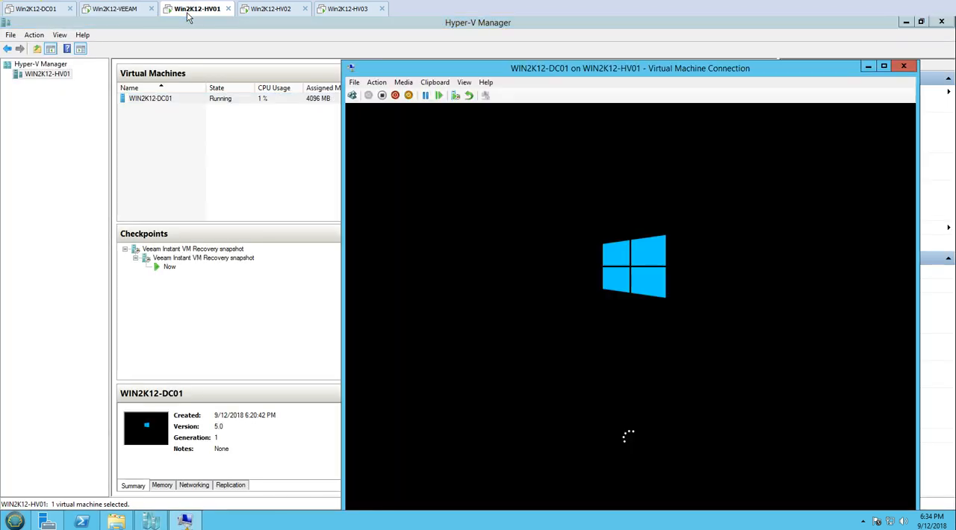
{"action": "left_click_drag", "start_coordinate": [510, 70], "coordinate": [494, 37]}
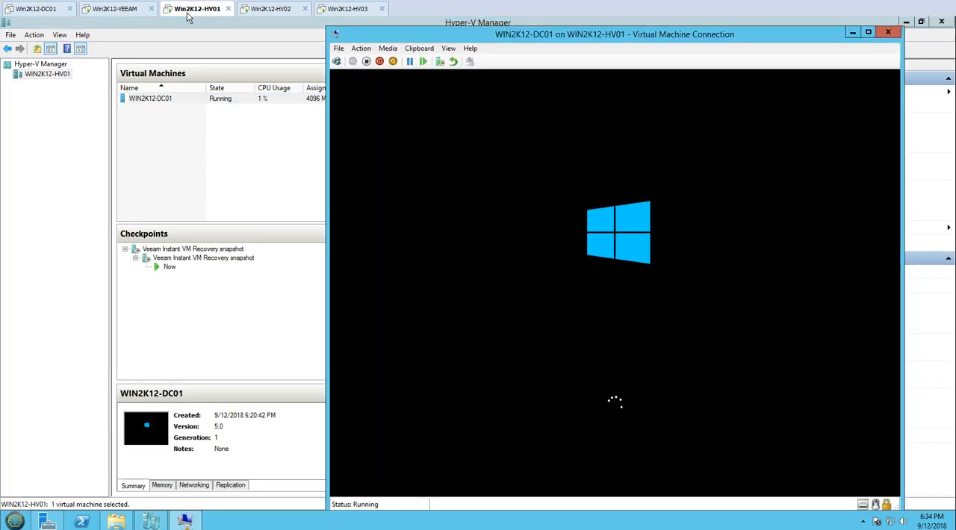
{"action": "left_click", "coordinate": [142, 10]}
{"action": "left_click", "coordinate": [193, 11]}
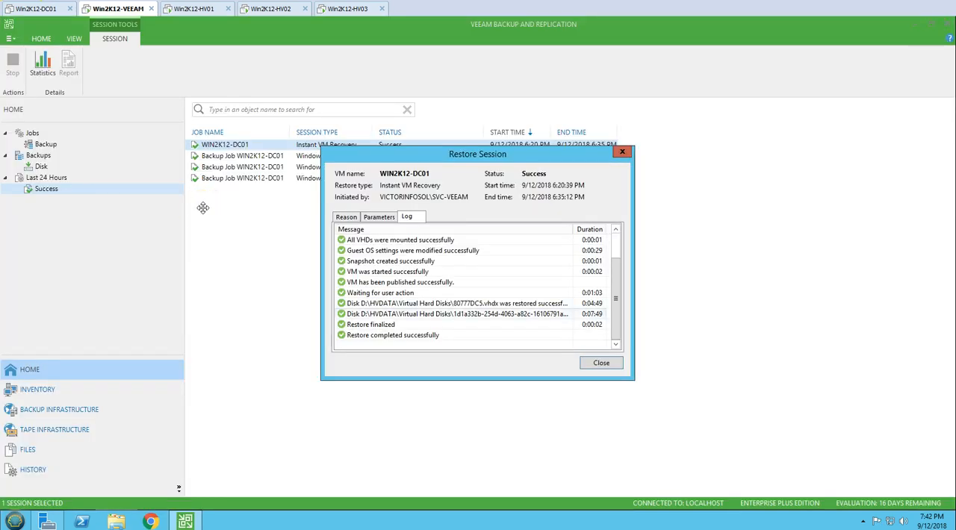
Review the disk restore, finalization and completion entries in the Restore Session log, and close the session window.
{"action": "left_click", "coordinate": [445, 304]}
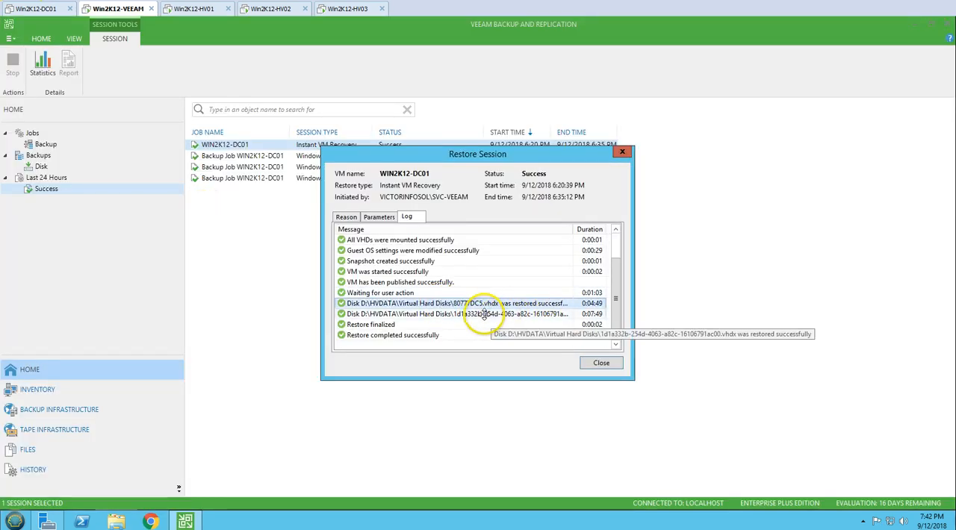
{"action": "left_click", "coordinate": [381, 325]}
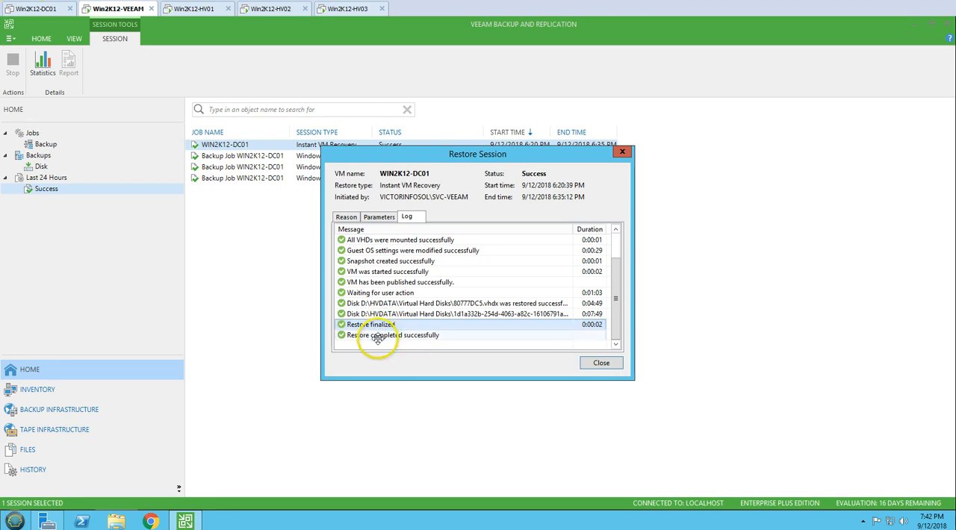
{"action": "left_click", "coordinate": [377, 336]}
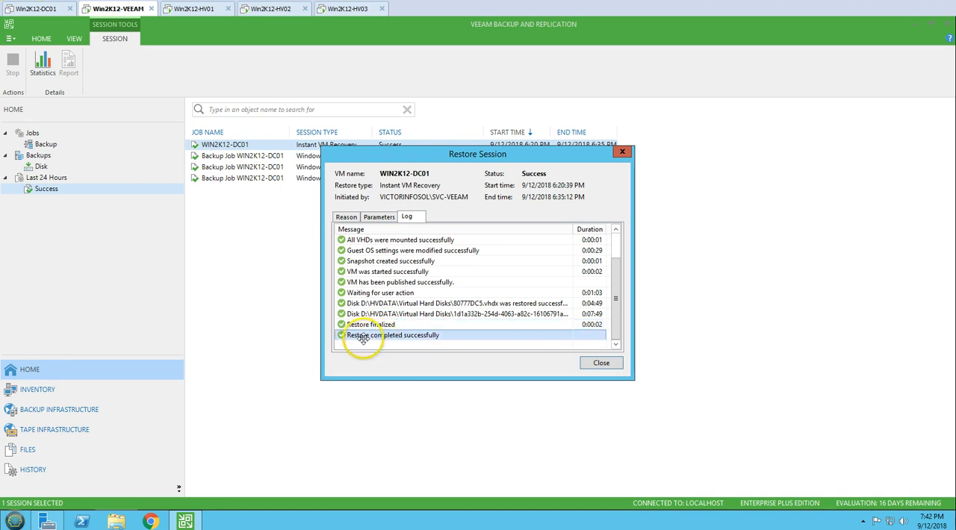
{"action": "left_click", "coordinate": [608, 363]}
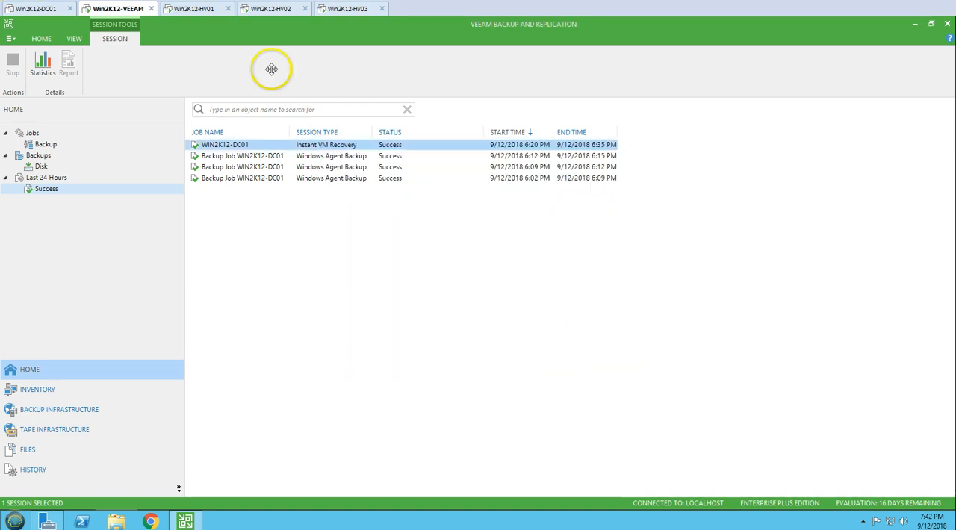
Compare WIN2K12-DC01's checkpoints and heartbeat in Hyper-V Manager on Win2K12-HV01 with the Instant VM Recovery session on Win2K12-VEEAM.
{"action": "left_click", "coordinate": [199, 9]}
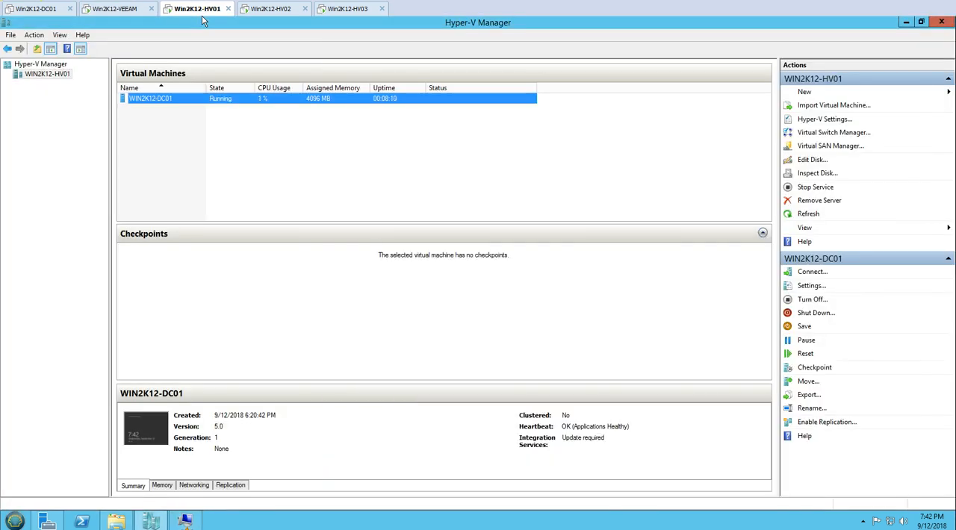
{"action": "left_click", "coordinate": [104, 9]}
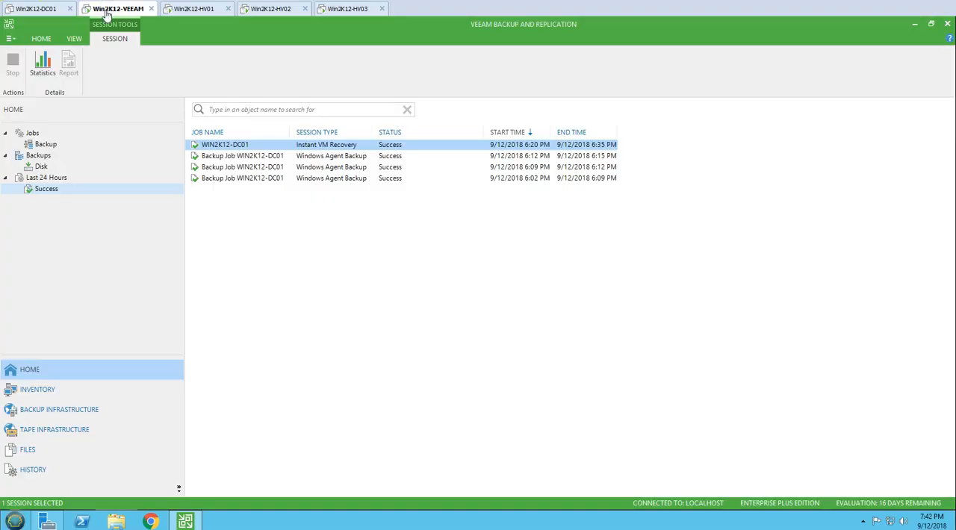
{"action": "left_click", "coordinate": [198, 10]}
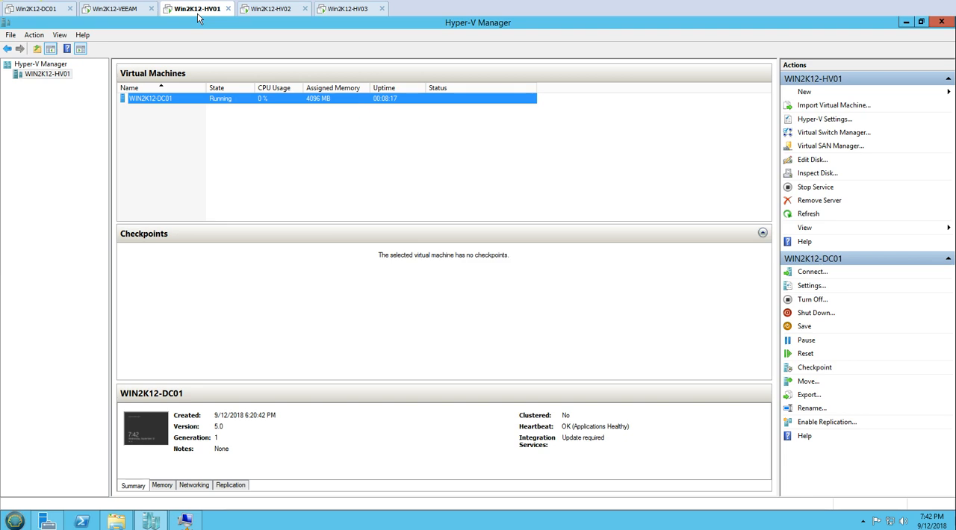
Browse to D:\HVDATA\Virtual Hard Disks on Win2K12-HV01 and inspect the restored disk files.
{"action": "left_click", "coordinate": [116, 521]}
{"action": "double_click", "coordinate": [489, 273]}
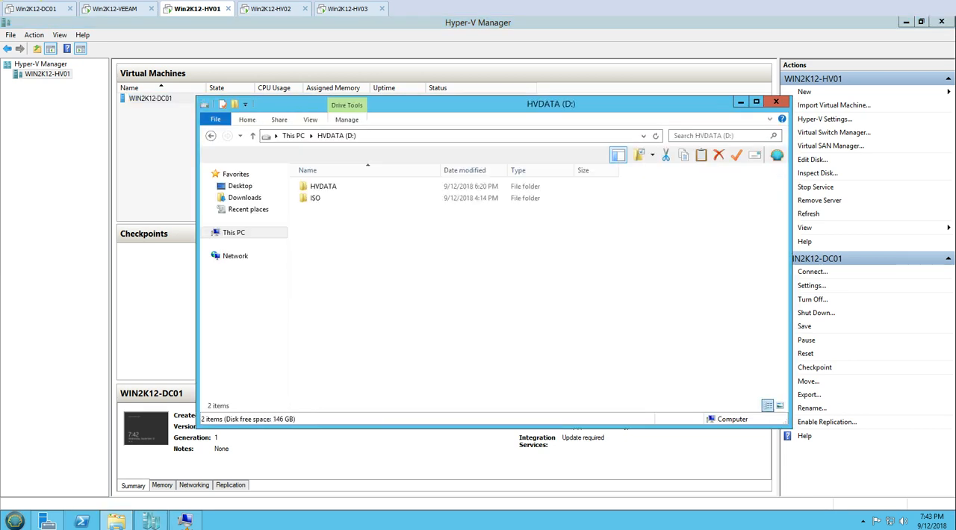
{"action": "double_click", "coordinate": [329, 186]}
{"action": "double_click", "coordinate": [336, 198]}
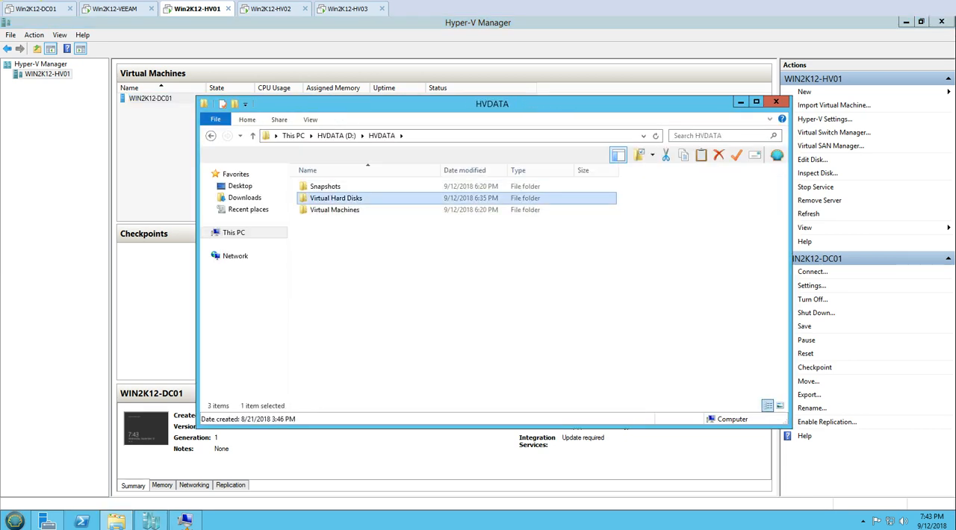
{"action": "left_click", "coordinate": [333, 187]}
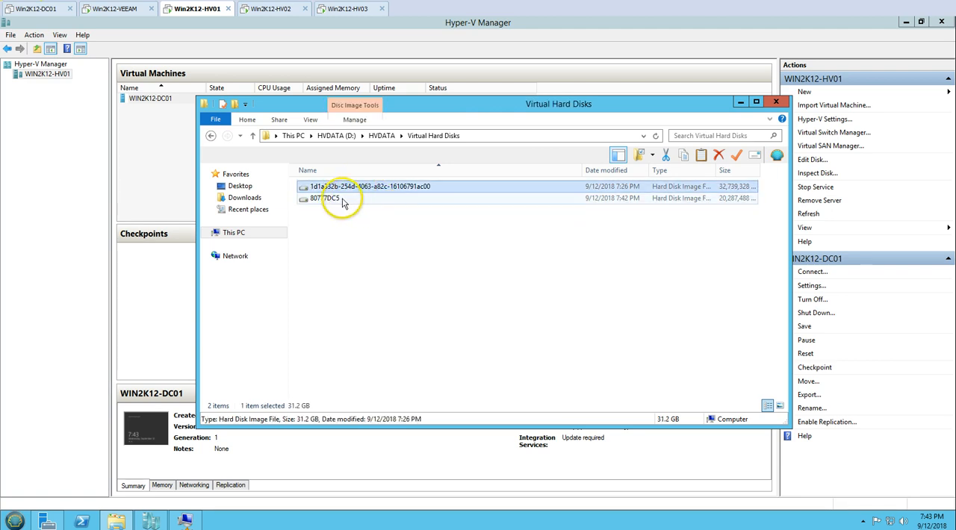
Inspect the IDE and SCSI hard drives in WIN2K12-DC01's Hyper-V settings, and close the settings without changes.
{"action": "left_click", "coordinate": [233, 19]}
{"action": "right_click", "coordinate": [153, 97]}
{"action": "left_click", "coordinate": [185, 119]}
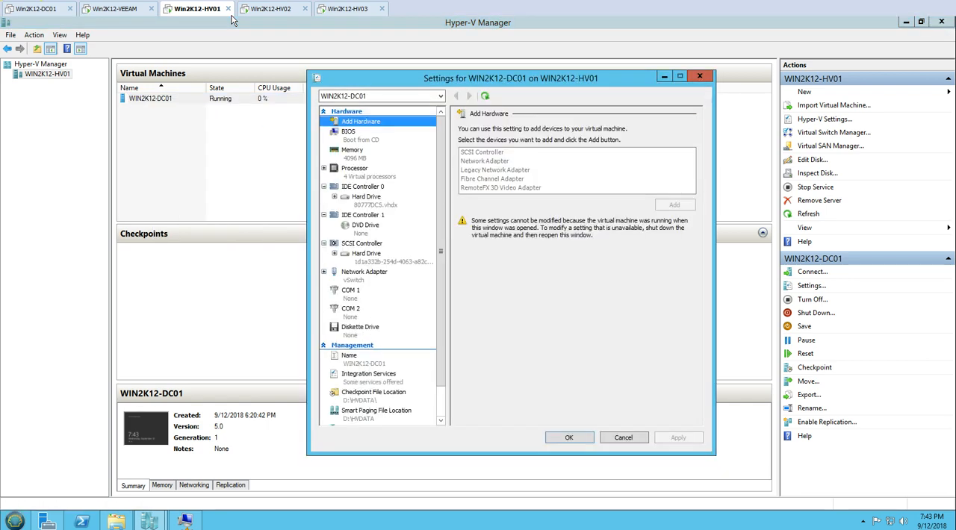
{"action": "left_click", "coordinate": [366, 198]}
{"action": "left_click", "coordinate": [366, 254]}
{"action": "left_click", "coordinate": [623, 438]}
Sign in to the WIN2K12-DC01 virtual machine console as Administrator with the account password, and reposition the console window.
{"action": "left_click", "coordinate": [185, 521]}
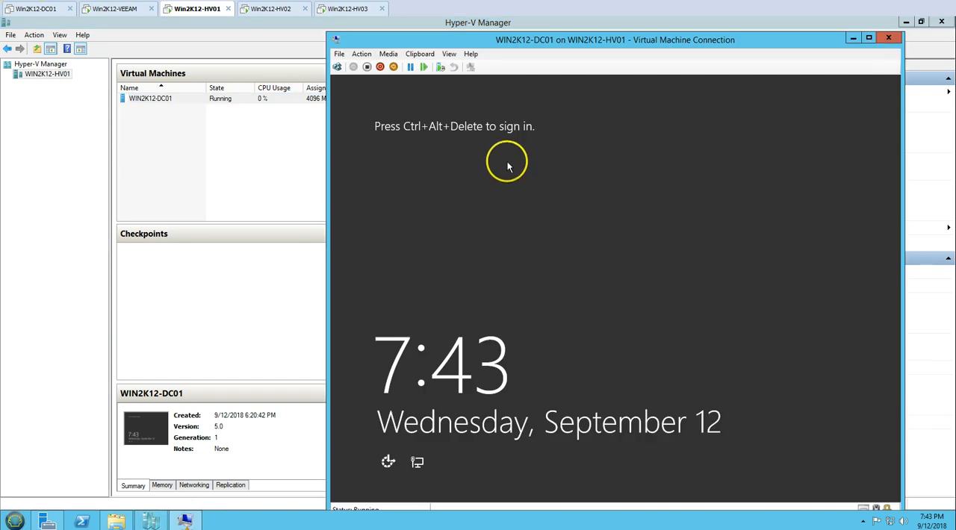
{"action": "left_click", "coordinate": [337, 67]}
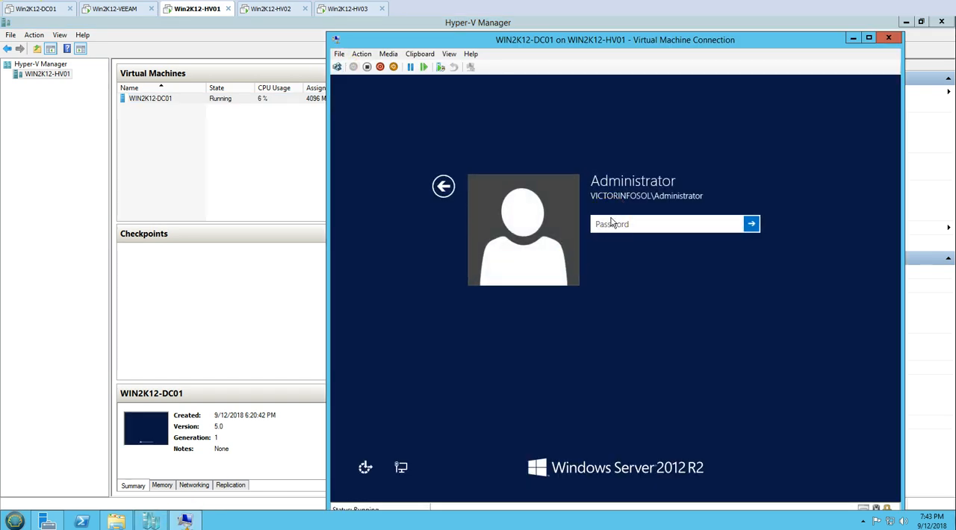
{"action": "key", "text": "Return"}
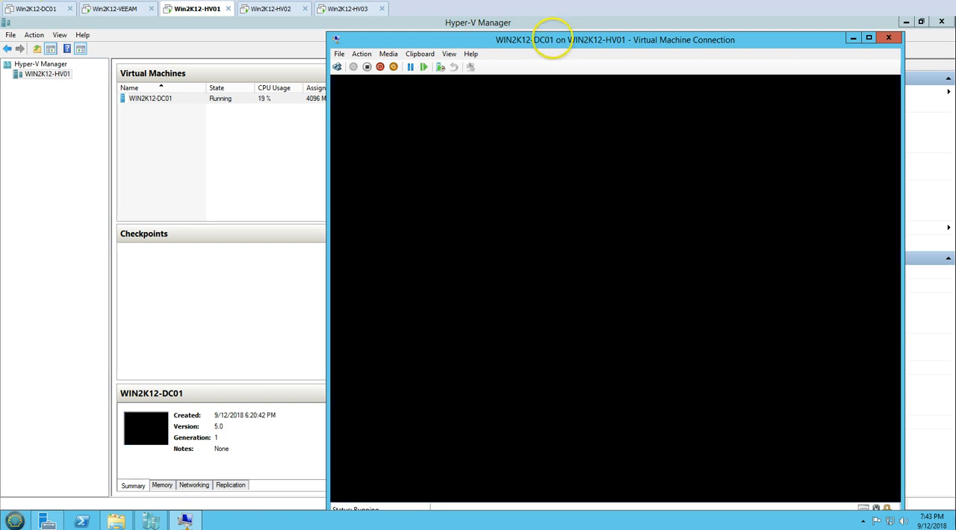
{"action": "left_click_drag", "start_coordinate": [551, 37], "coordinate": [510, 23]}
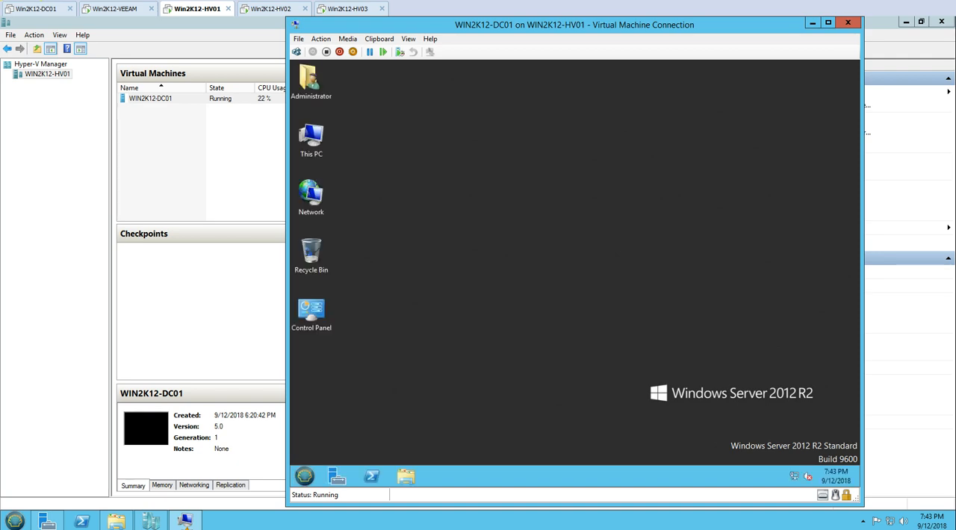
In the virtual machine, examine the contents of OSDisk (C:) and the drives listed under This PC.
{"action": "left_click", "coordinate": [304, 476]}
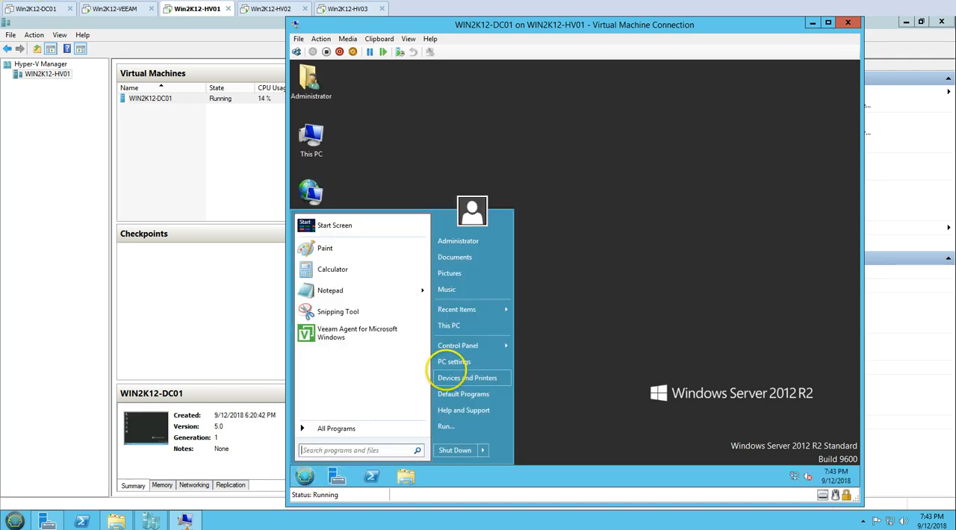
{"action": "left_click", "coordinate": [458, 324]}
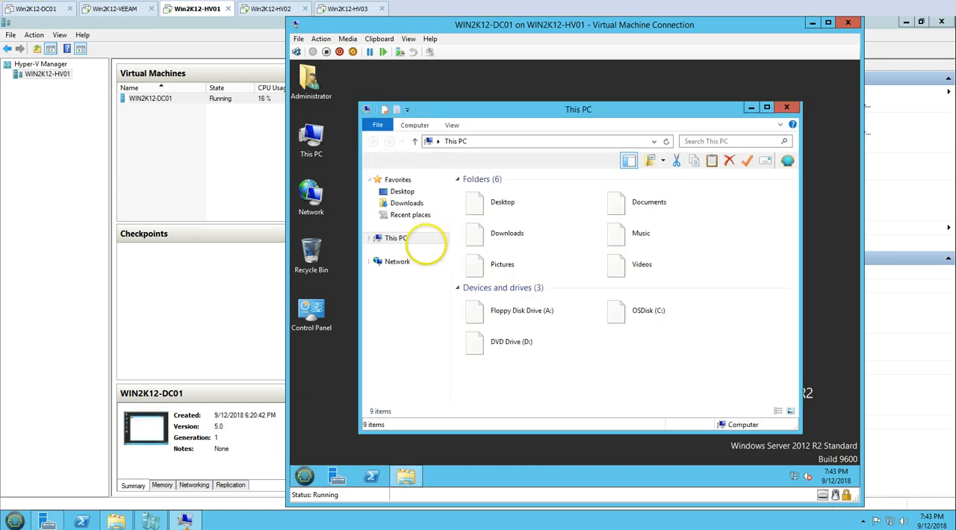
{"action": "double_click", "coordinate": [640, 310]}
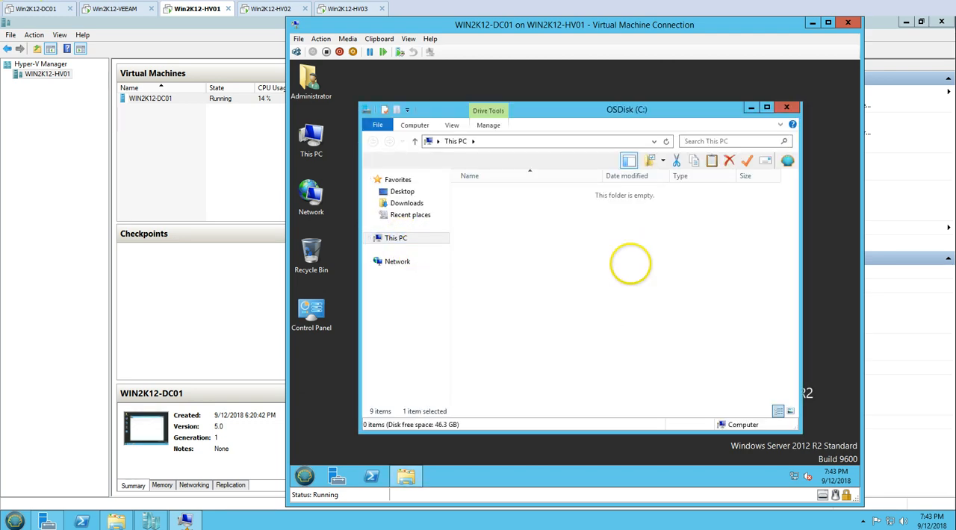
{"action": "double_click", "coordinate": [634, 106]}
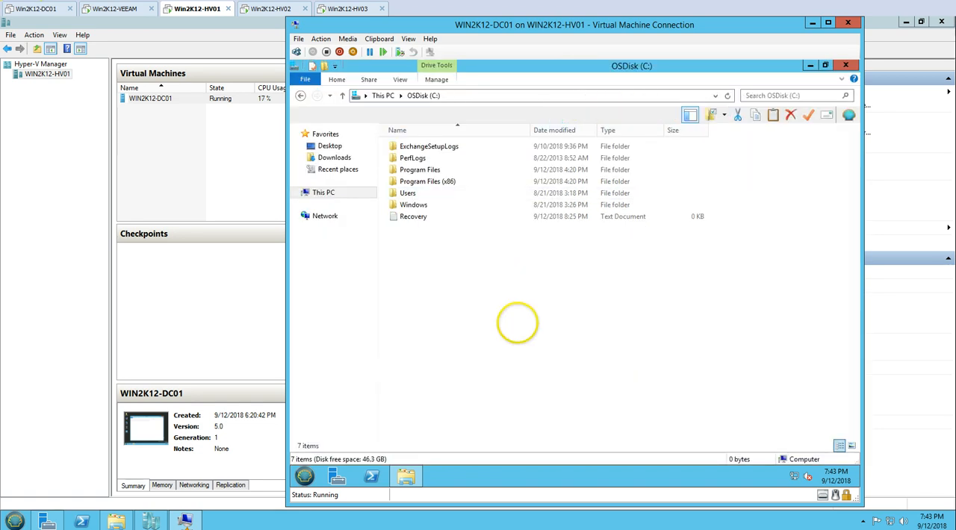
{"action": "left_click", "coordinate": [340, 194]}
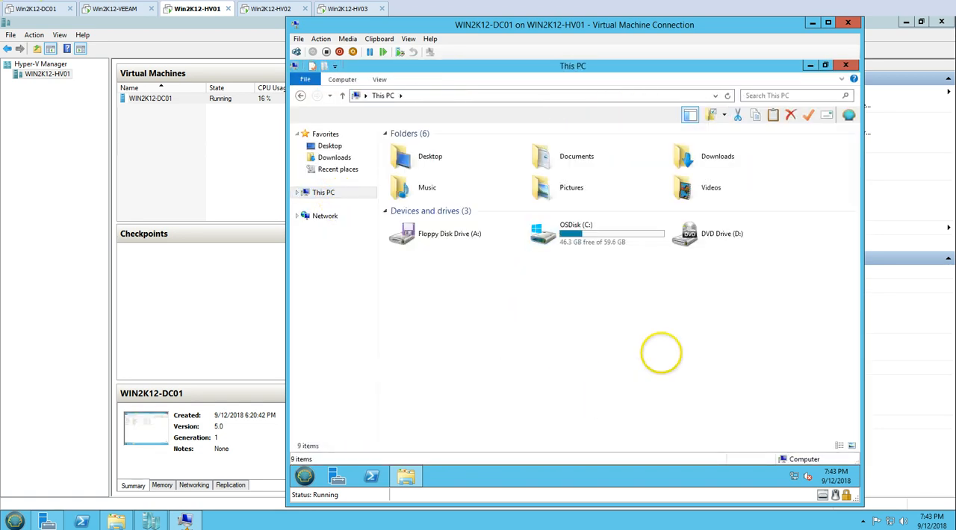
Search for "disk" in the virtual machine, open Disk Management, and maximize its window.
{"action": "left_click", "coordinate": [305, 477]}
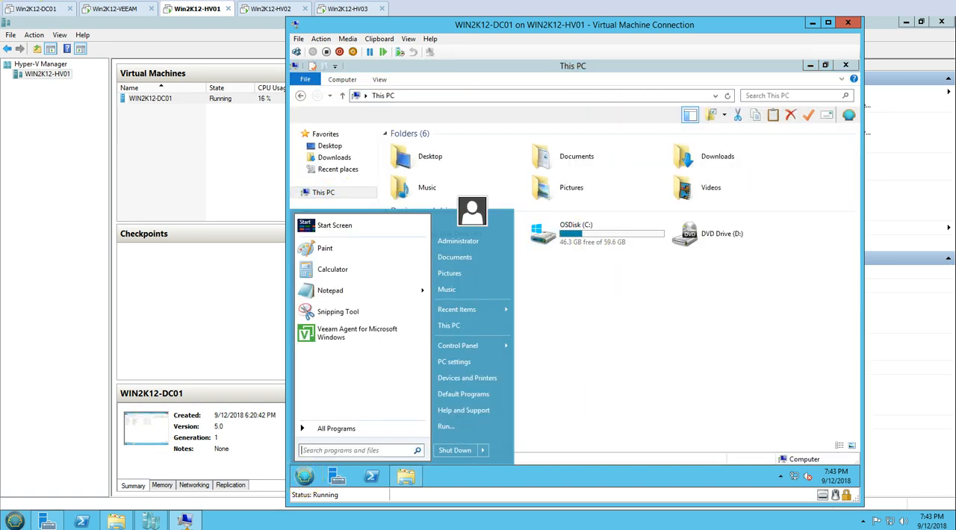
{"action": "type", "text": "disk"}
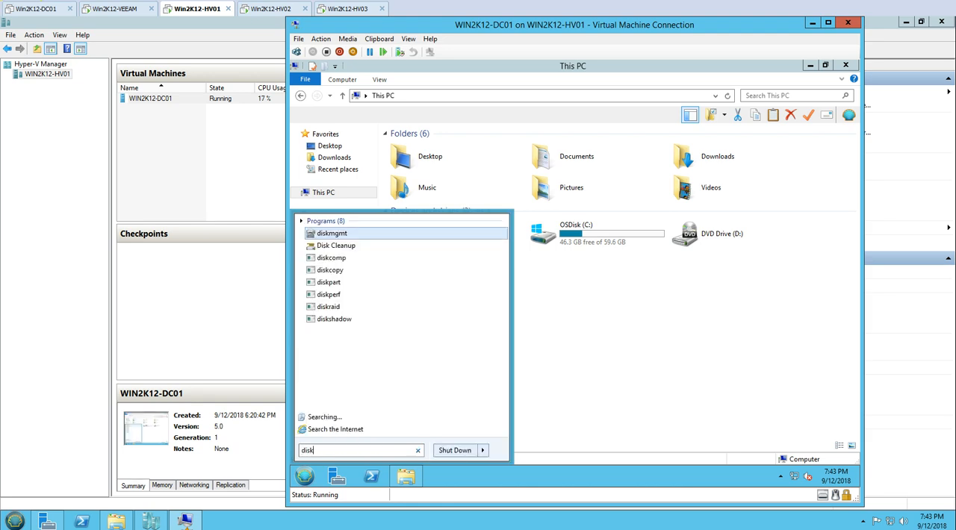
{"action": "key", "text": "Return"}
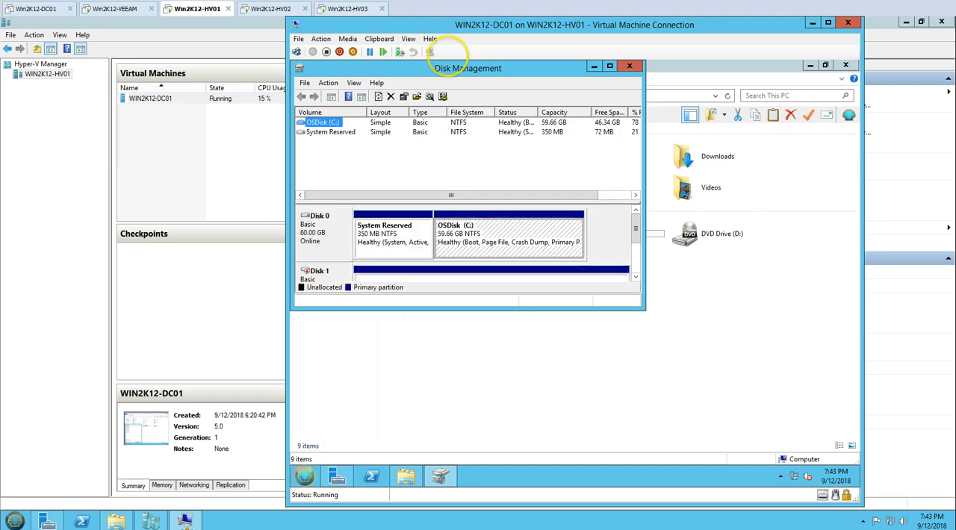
{"action": "double_click", "coordinate": [448, 65]}
Change the drive letter of the CD-ROM 0 DVD drive to Z.
{"action": "right_click", "coordinate": [322, 325]}
{"action": "left_click", "coordinate": [360, 335]}
{"action": "left_click", "coordinate": [540, 298]}
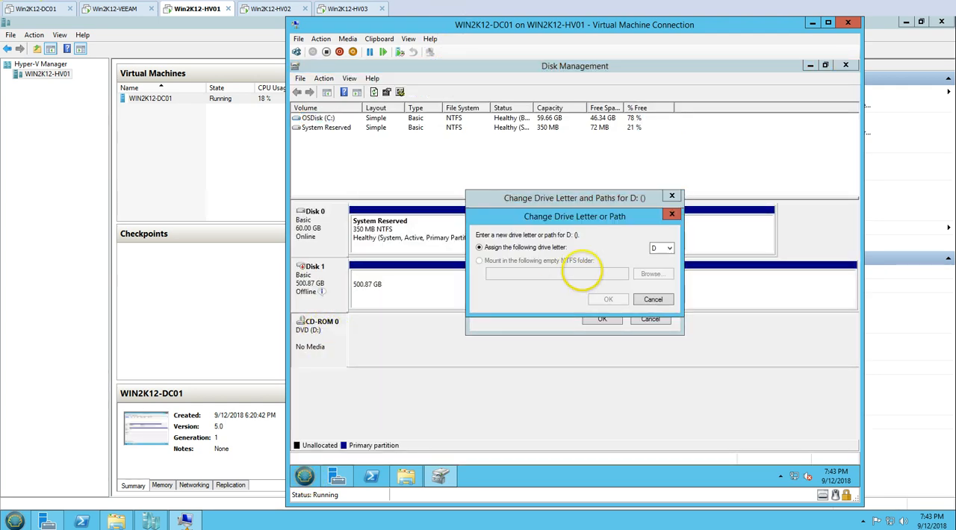
{"action": "left_click", "coordinate": [661, 248]}
{"action": "left_click", "coordinate": [653, 423]}
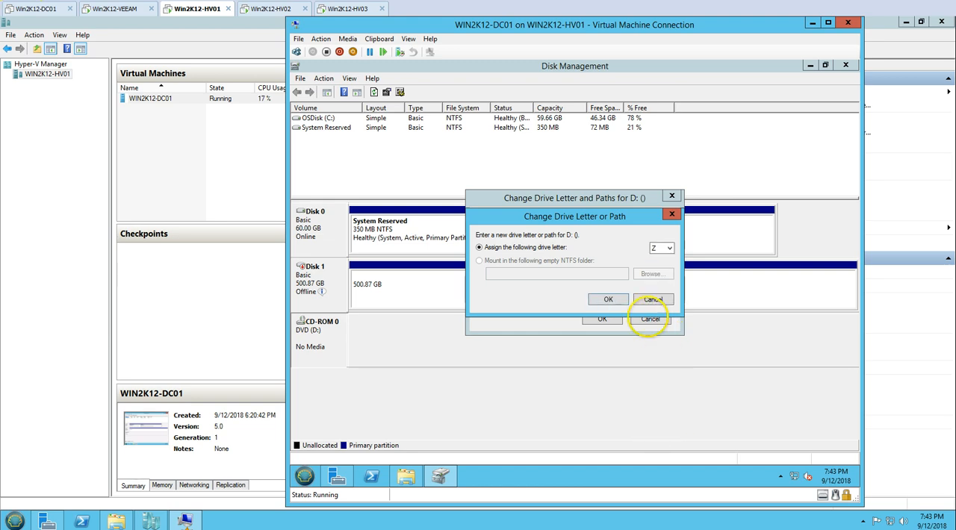
{"action": "left_click", "coordinate": [607, 299]}
{"action": "left_click", "coordinate": [624, 310]}
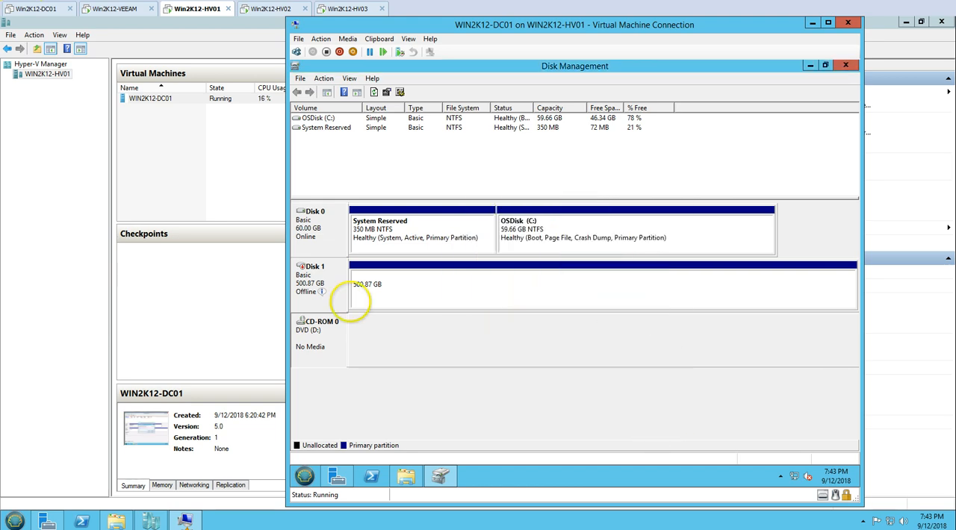
Bring Disk 1 online in Disk Management, and refresh the drives shown under This PC.
{"action": "right_click", "coordinate": [336, 278]}
{"action": "left_click", "coordinate": [353, 284]}
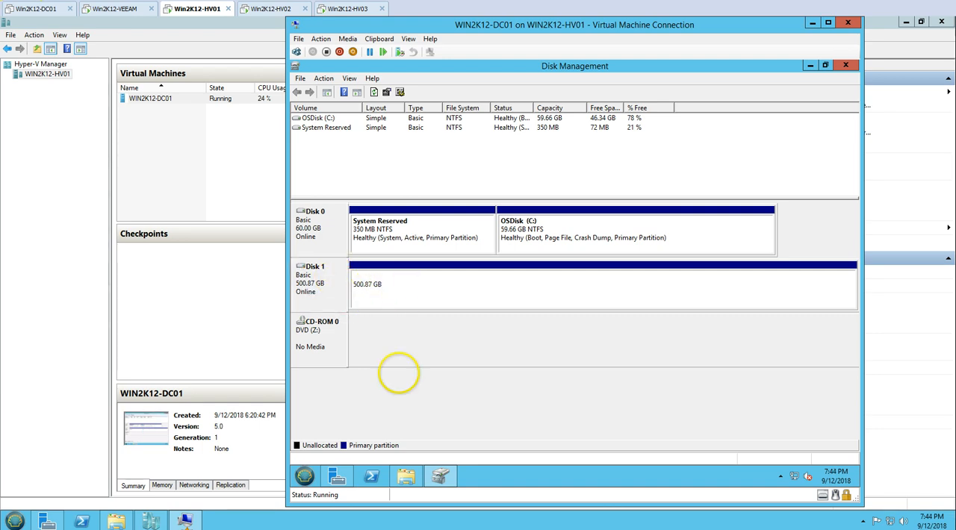
{"action": "left_click", "coordinate": [406, 476]}
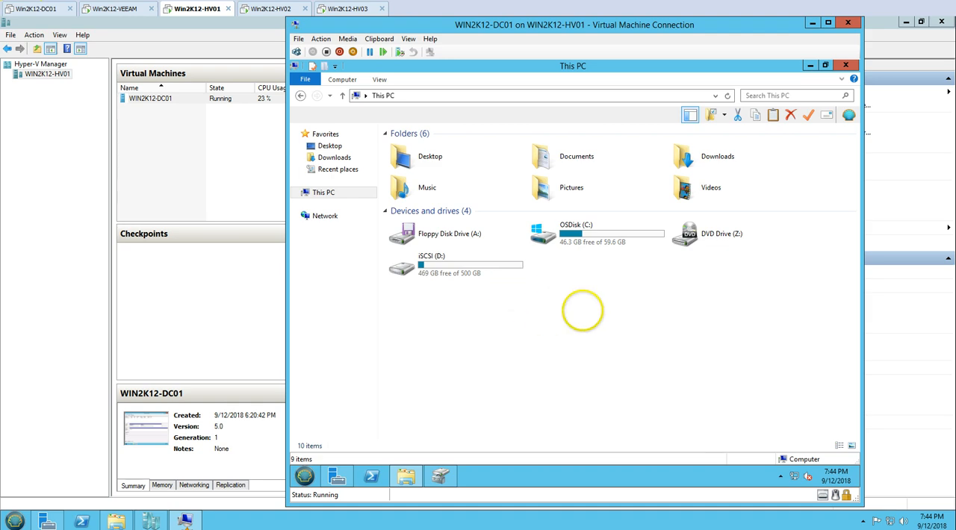
{"action": "right_click", "coordinate": [586, 310]}
{"action": "left_click", "coordinate": [614, 356]}
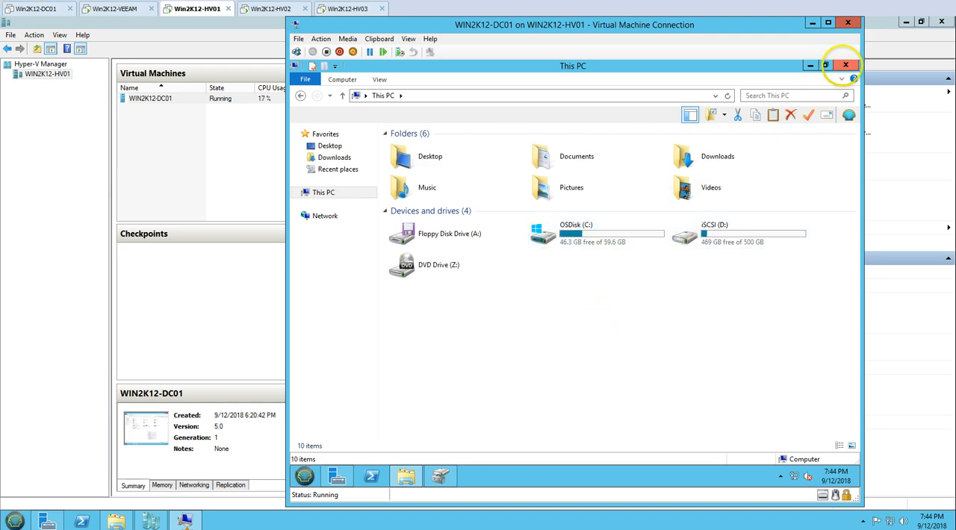
Close the This PC and Disk Management windows in the virtual machine, and bring Server Manager to full size.
{"action": "left_click", "coordinate": [846, 66]}
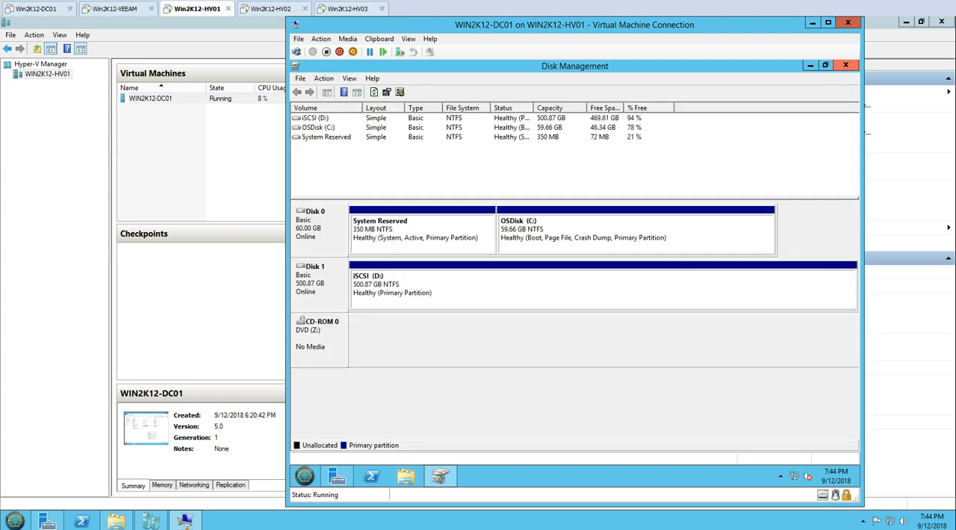
{"action": "left_click", "coordinate": [846, 66]}
{"action": "double_click", "coordinate": [607, 97]}
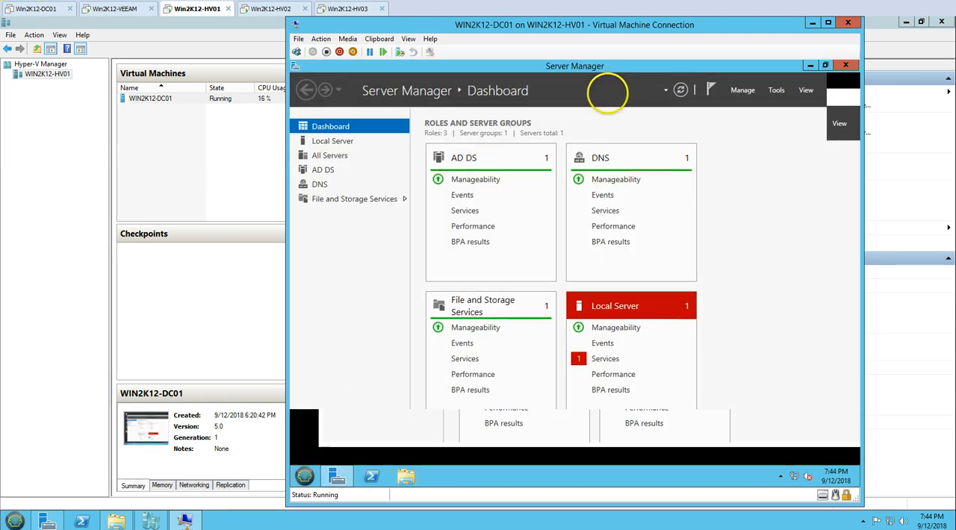
Open the All Servers services details, try to start the VMware Tools service, and close the details.
{"action": "left_click", "coordinate": [605, 359]}
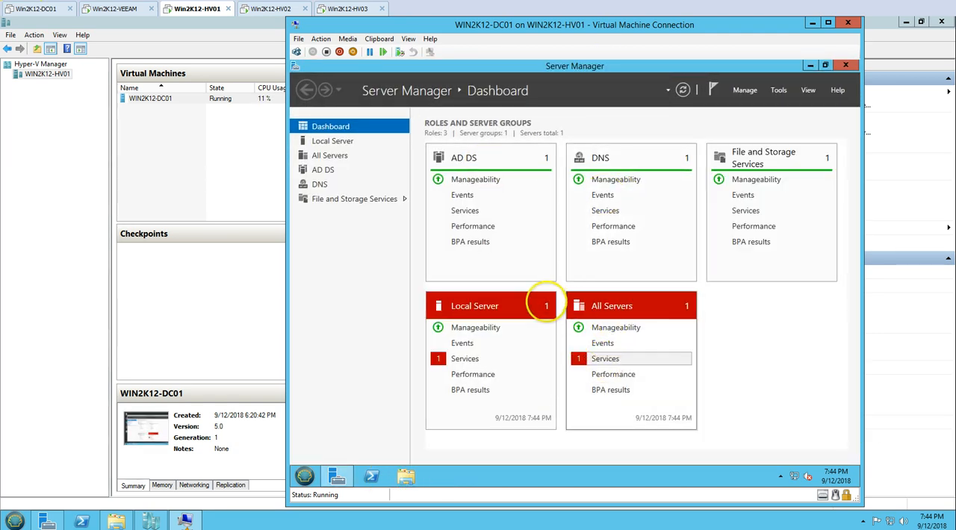
{"action": "left_click", "coordinate": [523, 249]}
{"action": "right_click", "coordinate": [527, 249]}
{"action": "left_click", "coordinate": [551, 254]}
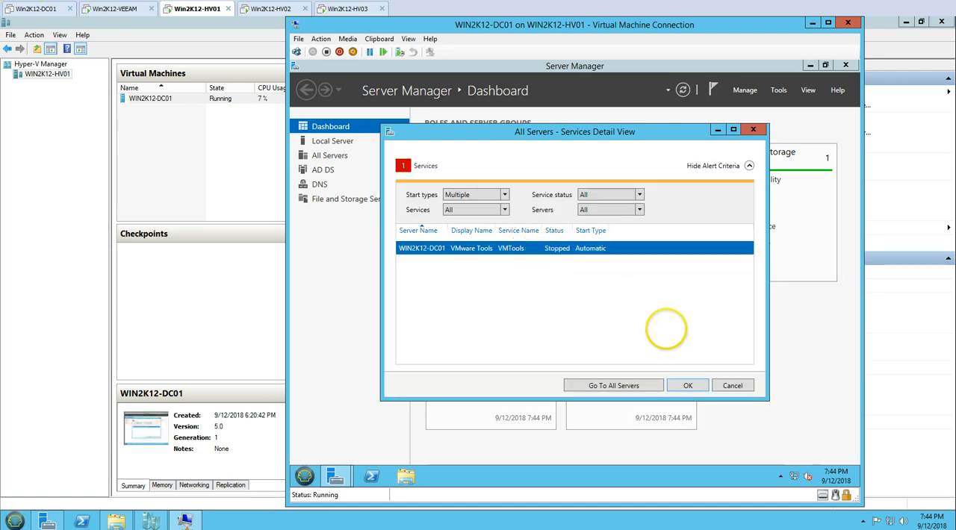
{"action": "left_click", "coordinate": [732, 385]}
Open This PC in the virtual machine and go to the list of installed programs in Programs and Features.
{"action": "left_click", "coordinate": [343, 477]}
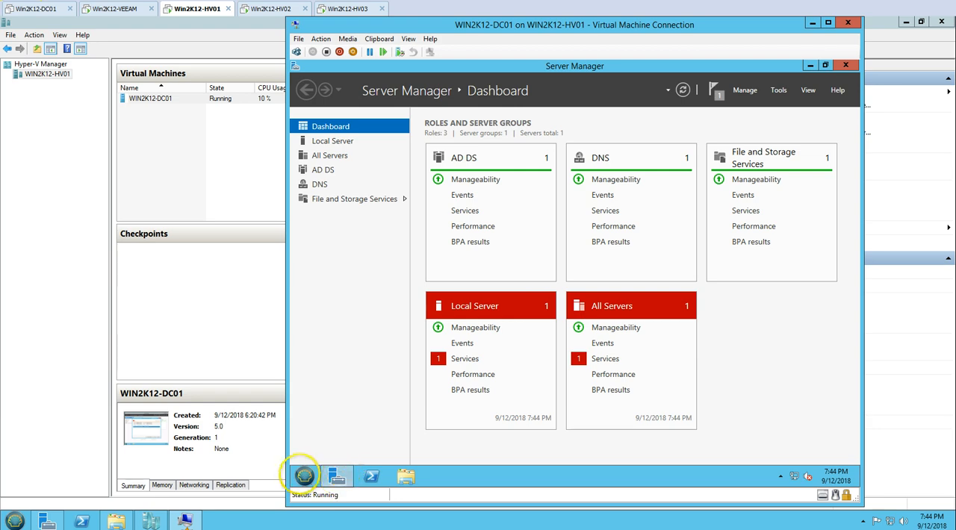
{"action": "left_click", "coordinate": [304, 476]}
{"action": "left_click", "coordinate": [461, 327]}
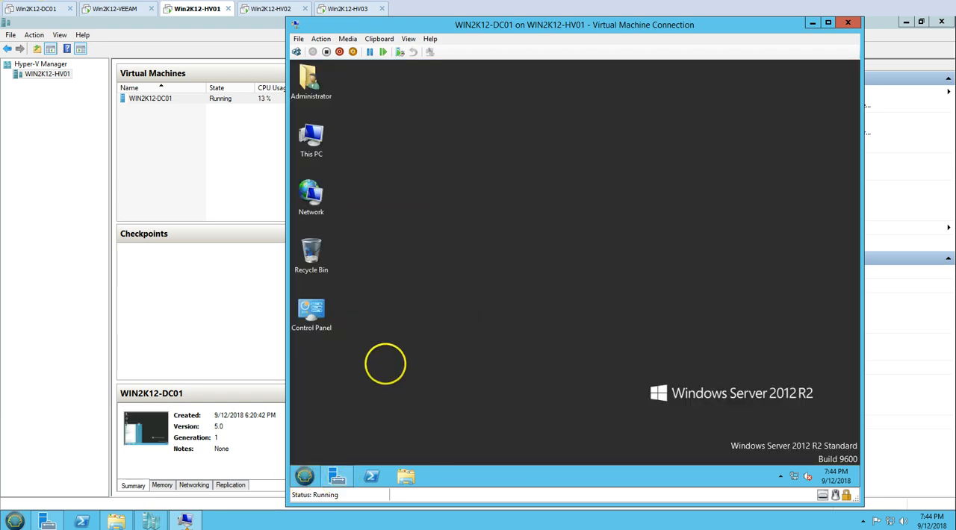
{"action": "left_click", "coordinate": [304, 476]}
{"action": "left_click", "coordinate": [452, 326]}
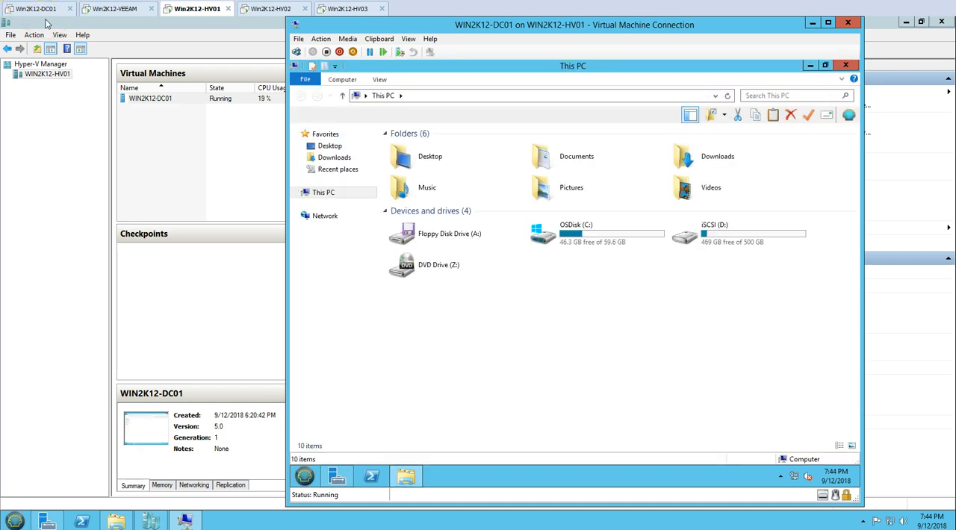
{"action": "left_click", "coordinate": [338, 80]}
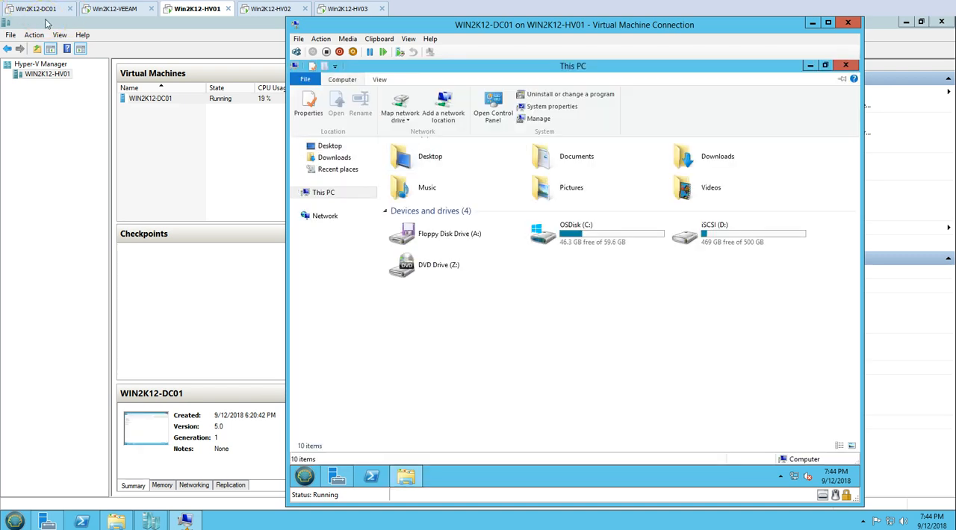
{"action": "left_click", "coordinate": [566, 95]}
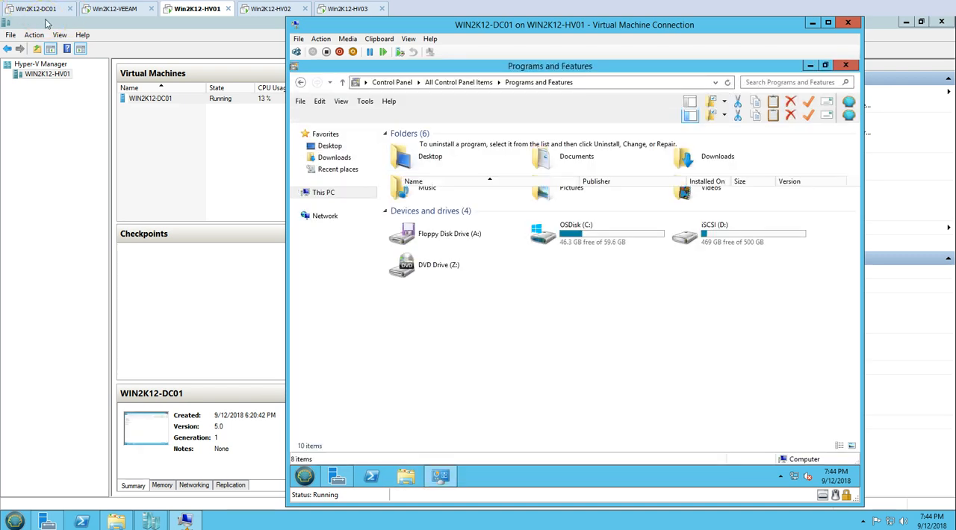
Uninstall VMware Tools from the virtual machine, confirm the removal, and move the progress window clear of the program list.
{"action": "left_click", "coordinate": [436, 267]}
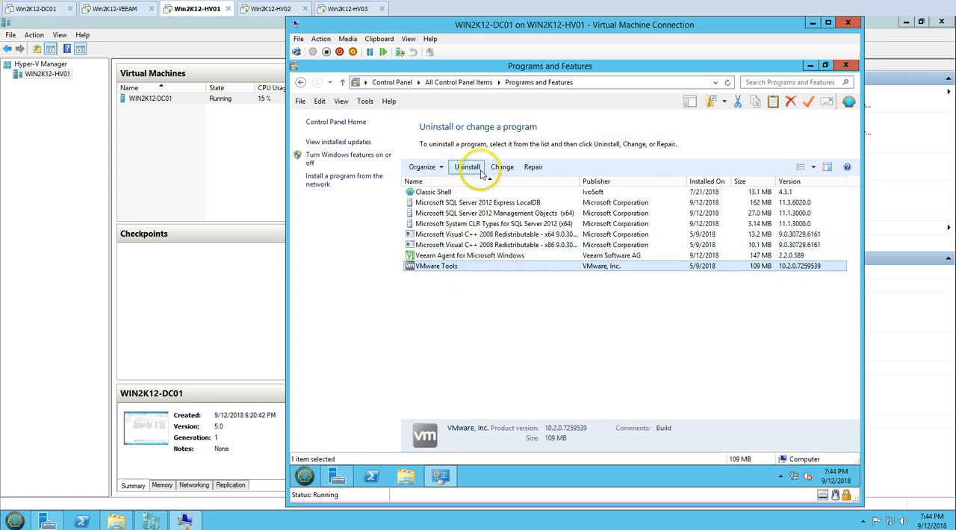
{"action": "left_click", "coordinate": [467, 167]}
{"action": "left_click", "coordinate": [629, 267]}
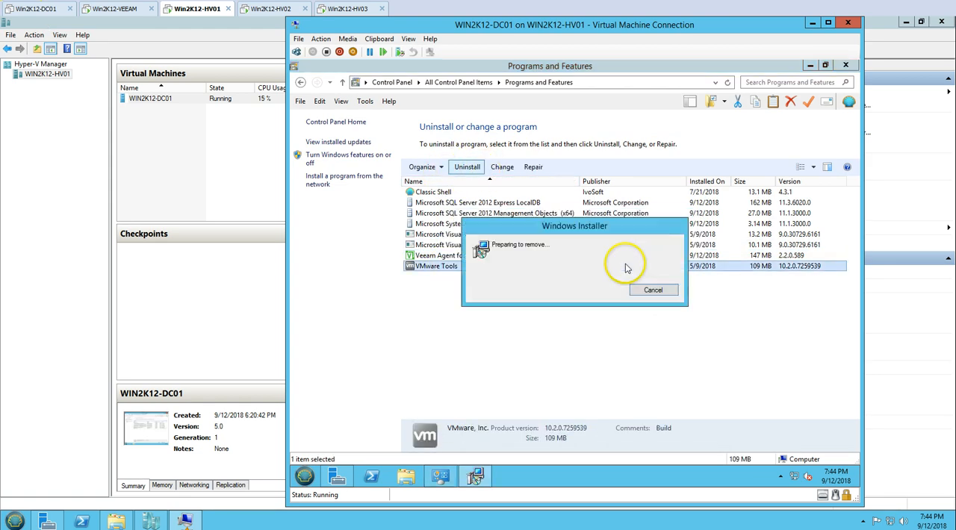
{"action": "left_click_drag", "start_coordinate": [509, 278], "coordinate": [509, 303]}
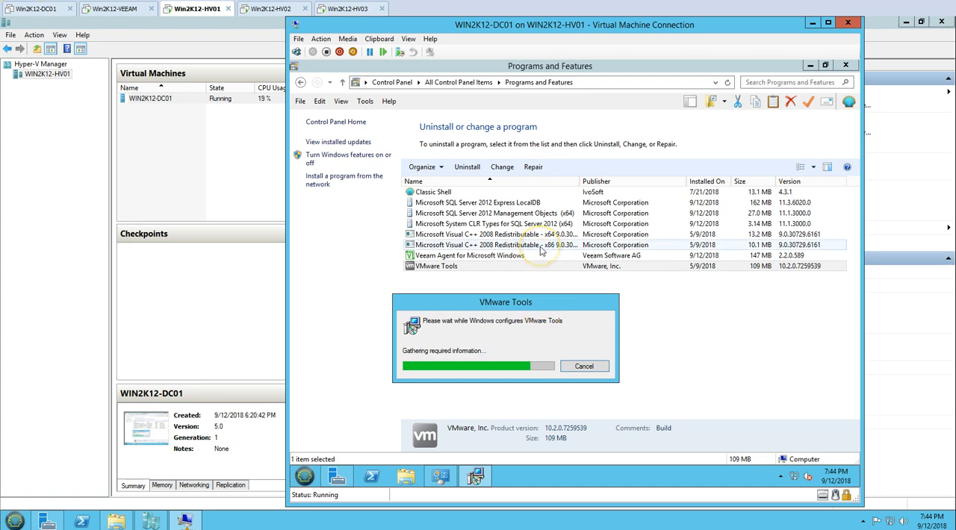
{"action": "left_click_drag", "start_coordinate": [506, 302], "coordinate": [559, 307]}
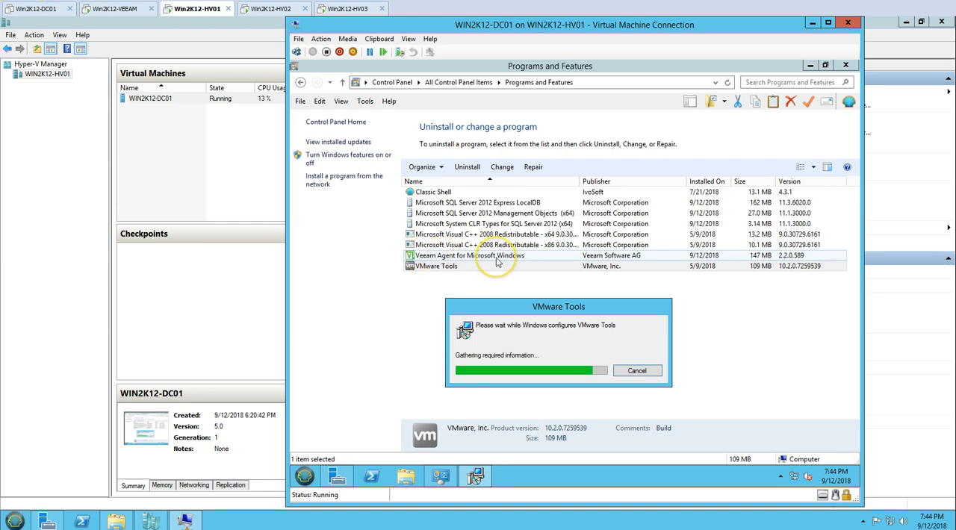
Switch to Win2K12-VEEAM and delete the job Backup Job WIN2K12-DC01, confirming the deletion.
{"action": "left_click", "coordinate": [130, 12]}
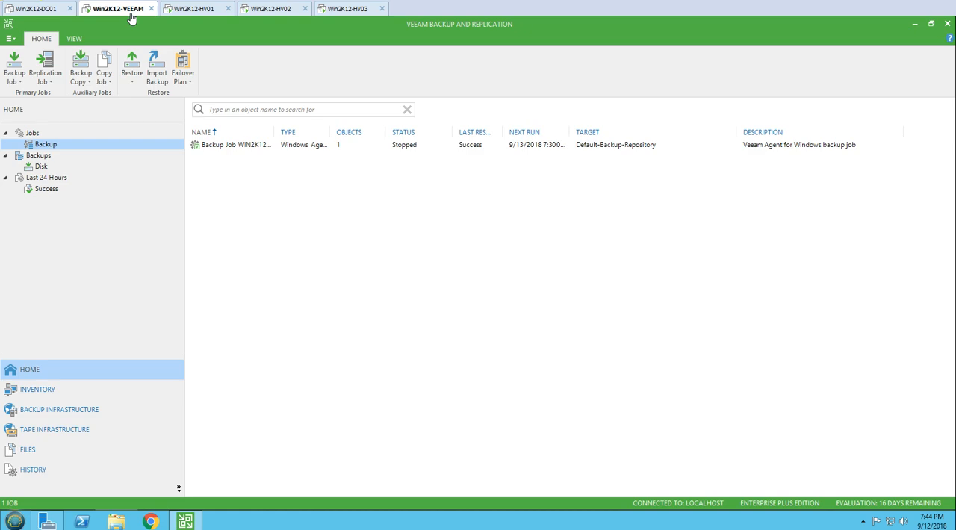
{"action": "right_click", "coordinate": [264, 148]}
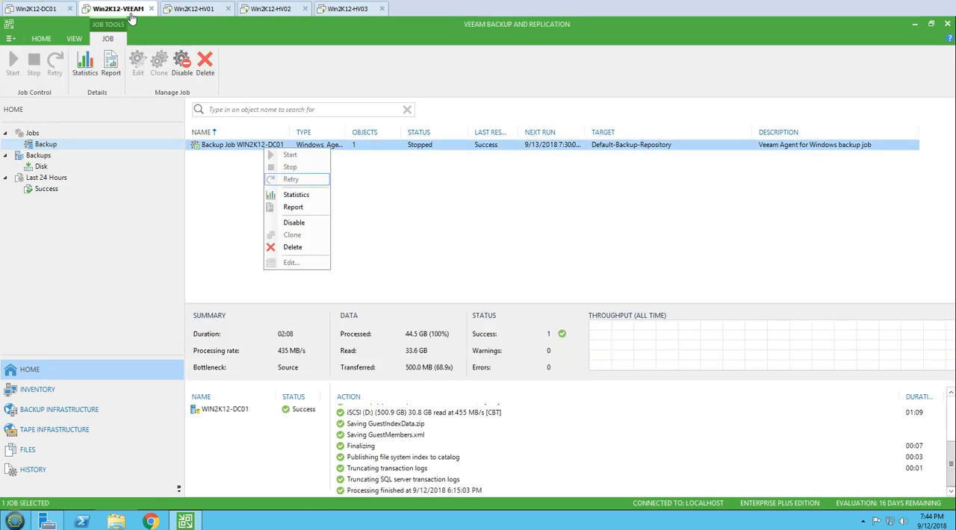
{"action": "left_click", "coordinate": [292, 246]}
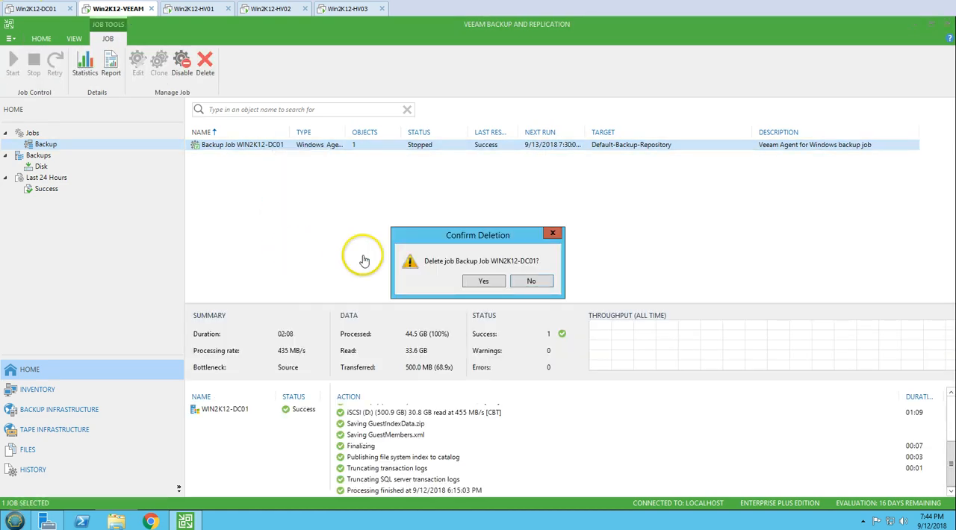
{"action": "left_click", "coordinate": [486, 280]}
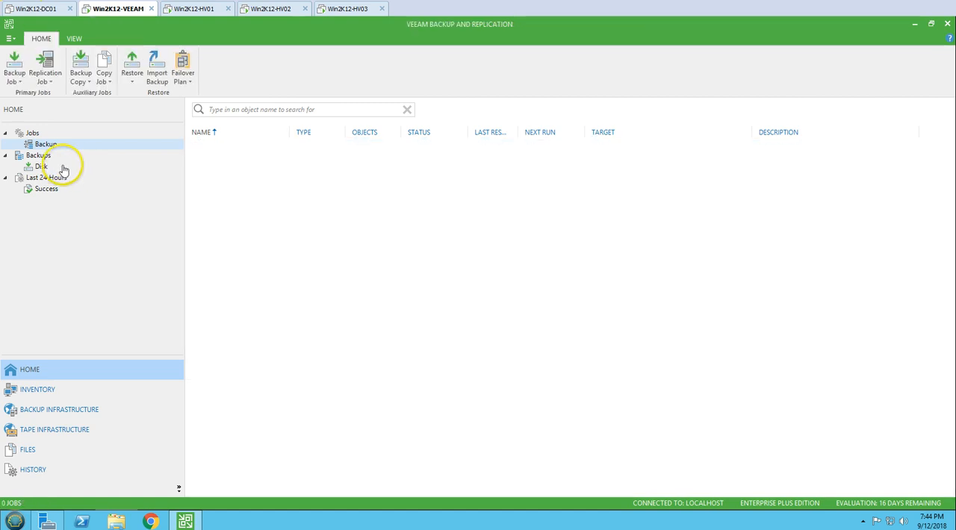
Delete the imported WIN2K12-DC01 agent backup from disk and confirm the deletion.
{"action": "left_click", "coordinate": [59, 168]}
{"action": "left_click", "coordinate": [60, 154]}
{"action": "right_click", "coordinate": [65, 155]}
{"action": "left_click", "coordinate": [213, 146]}
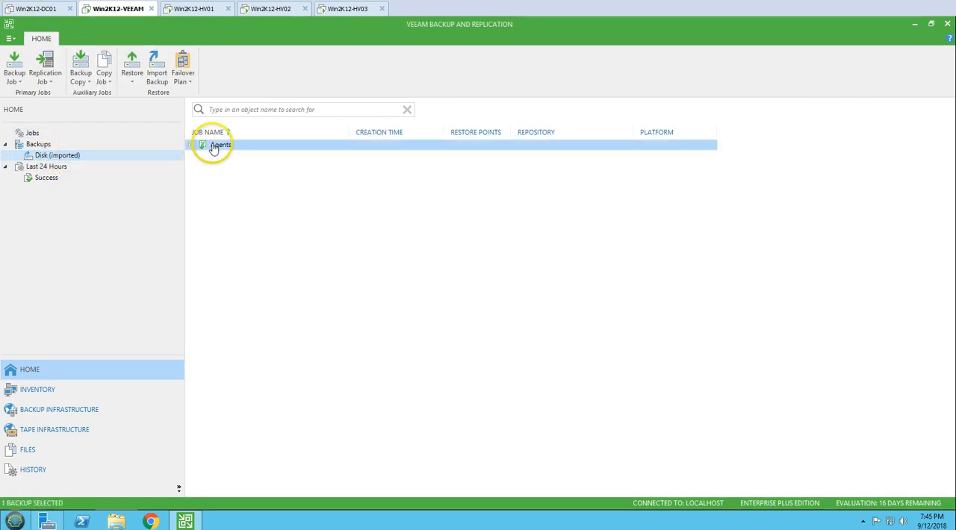
{"action": "left_click", "coordinate": [192, 144]}
{"action": "left_click", "coordinate": [230, 160]}
{"action": "right_click", "coordinate": [230, 160]}
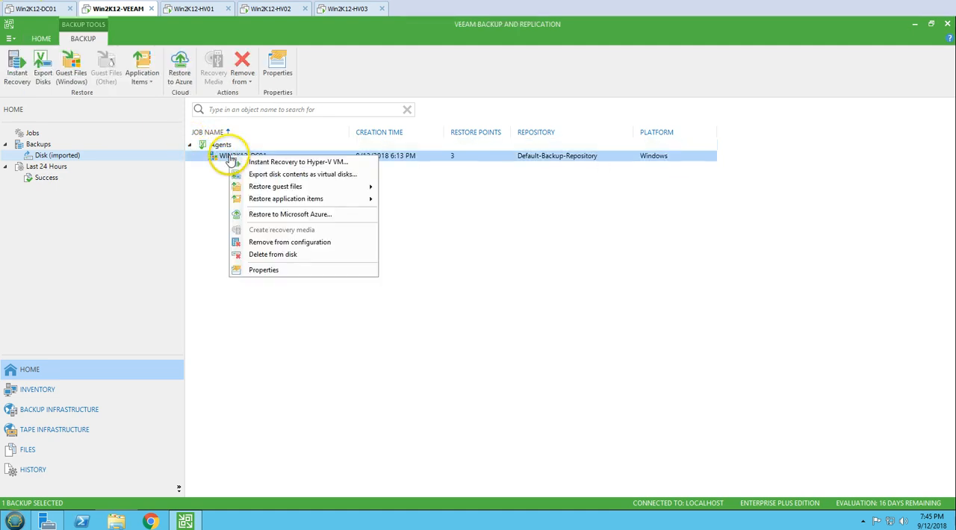
{"action": "left_click", "coordinate": [258, 255]}
{"action": "left_click", "coordinate": [482, 282]}
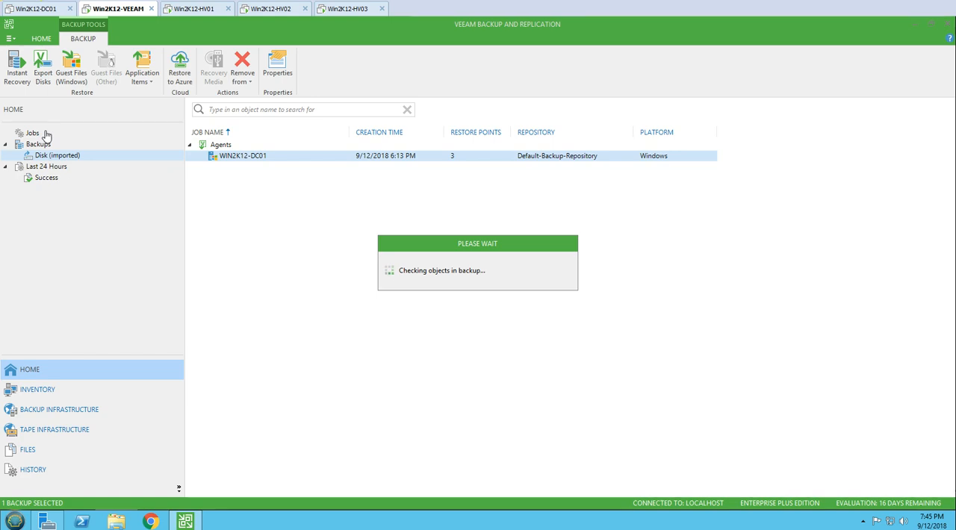
Check the VMware Tools removal progress on Win2K12-HV01, and view the last 24 hours of sessions on Win2K12-VEEAM.
{"action": "left_click", "coordinate": [208, 12]}
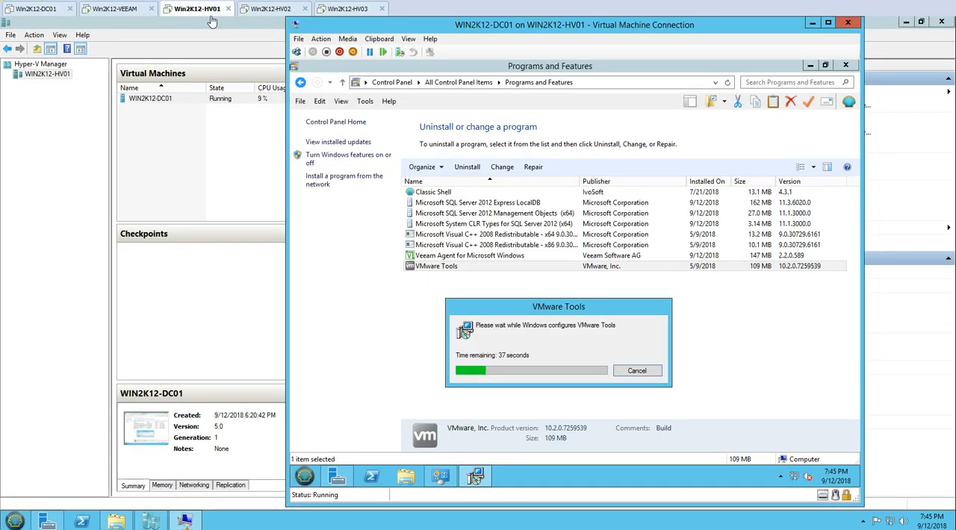
{"action": "left_click", "coordinate": [116, 10]}
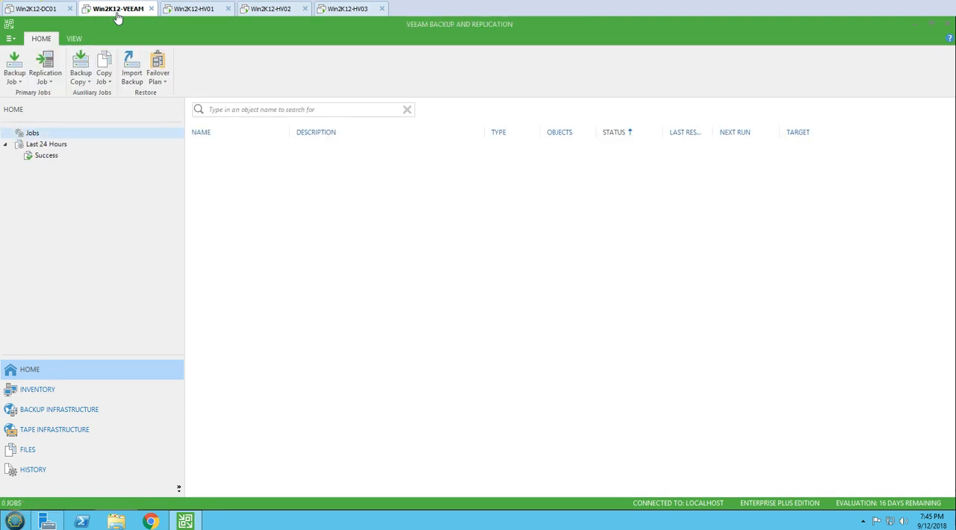
{"action": "left_click", "coordinate": [79, 144]}
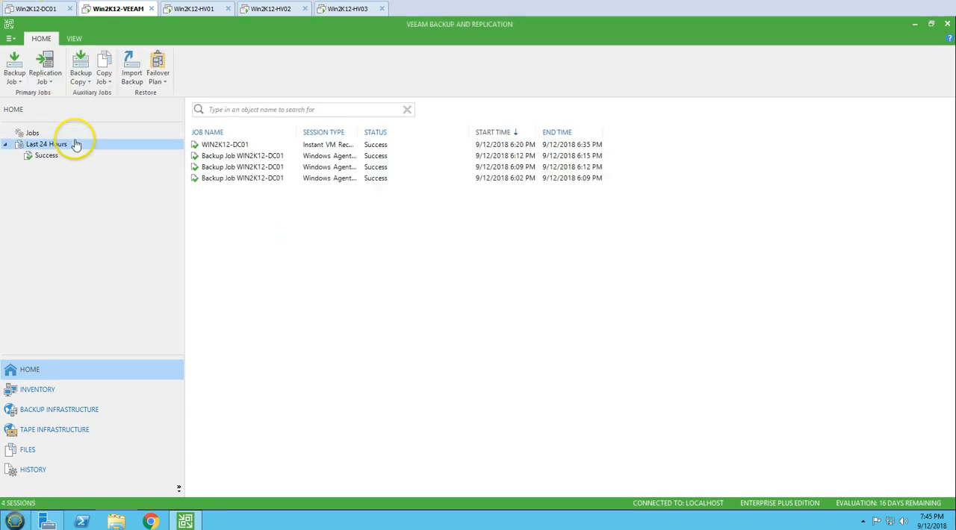
Start a new virtual machine backup job named Win2K12-DC01_VM_Backup and use the same text as its description.
{"action": "left_click", "coordinate": [11, 67]}
{"action": "left_click", "coordinate": [43, 94]}
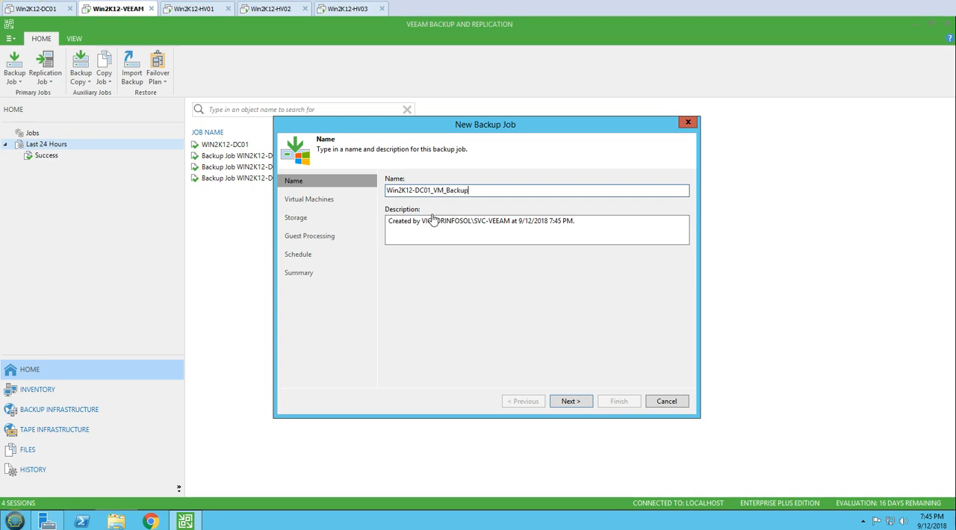
{"action": "triple_click", "coordinate": [531, 227]}
{"action": "type", "text": "Win2K12-DC01_VM_Backup"}
{"action": "left_click", "coordinate": [571, 402]}
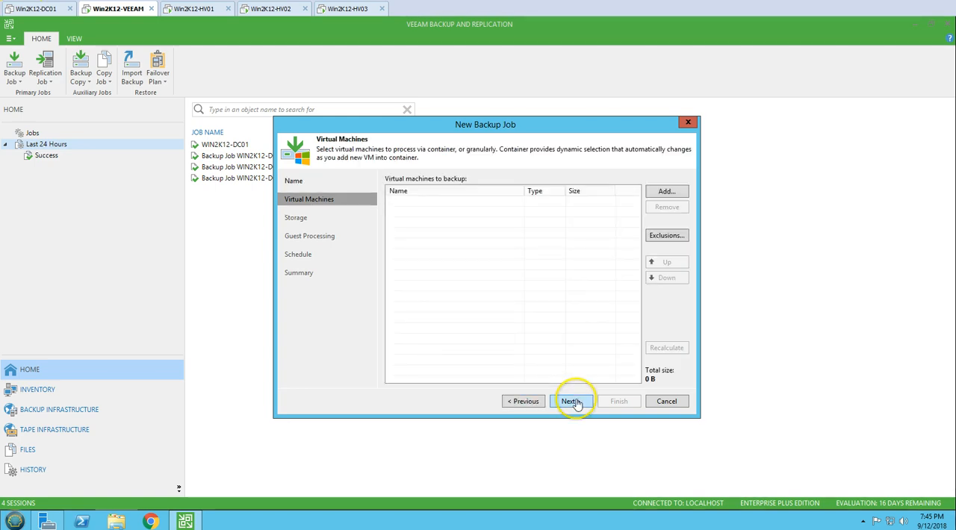
Add the WIN2K12-DC01 virtual machine from host Win2K12-HV01 to the backup job.
{"action": "left_click", "coordinate": [666, 191]}
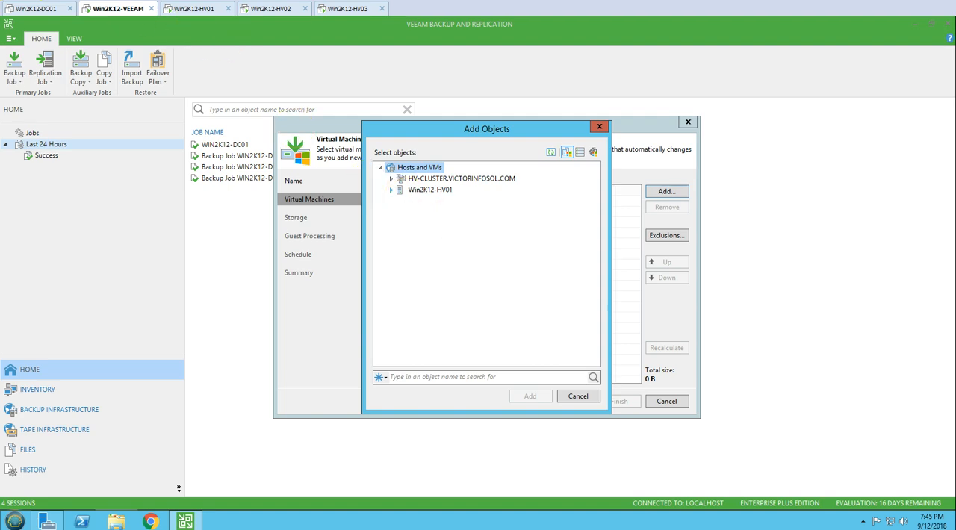
{"action": "left_click", "coordinate": [442, 201]}
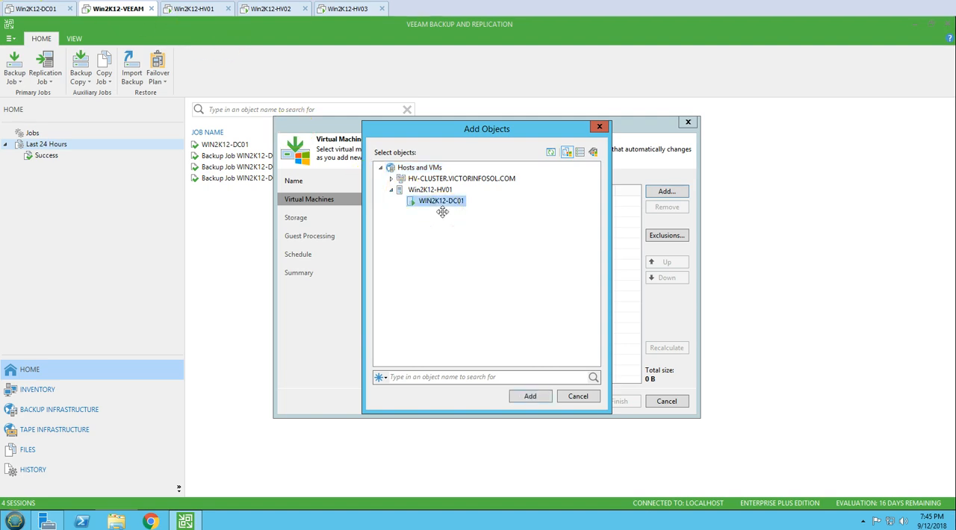
{"action": "key", "text": "Return"}
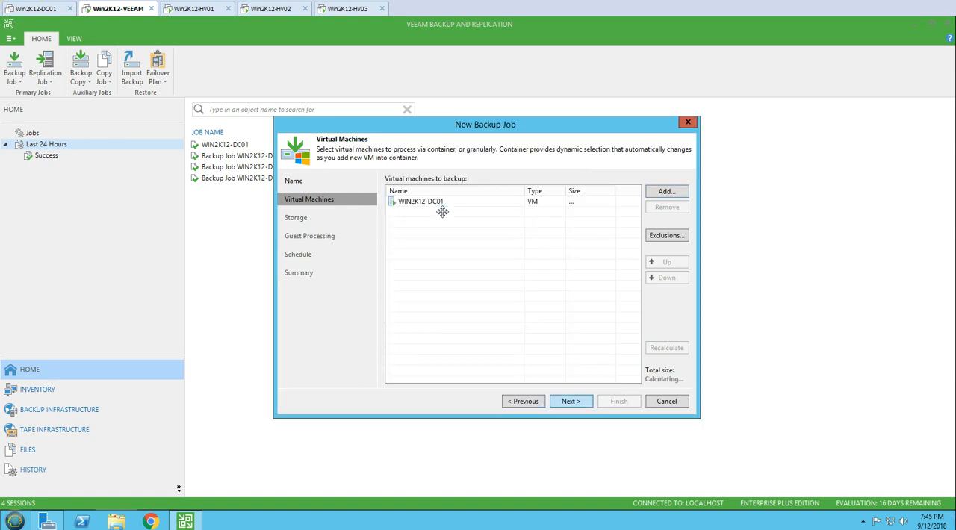
{"action": "key", "text": "Return"}
Set the job's backup repository to Veeam-Backup-Repository, and enable application-aware processing and guest file system indexing.
{"action": "left_click", "coordinate": [442, 219]}
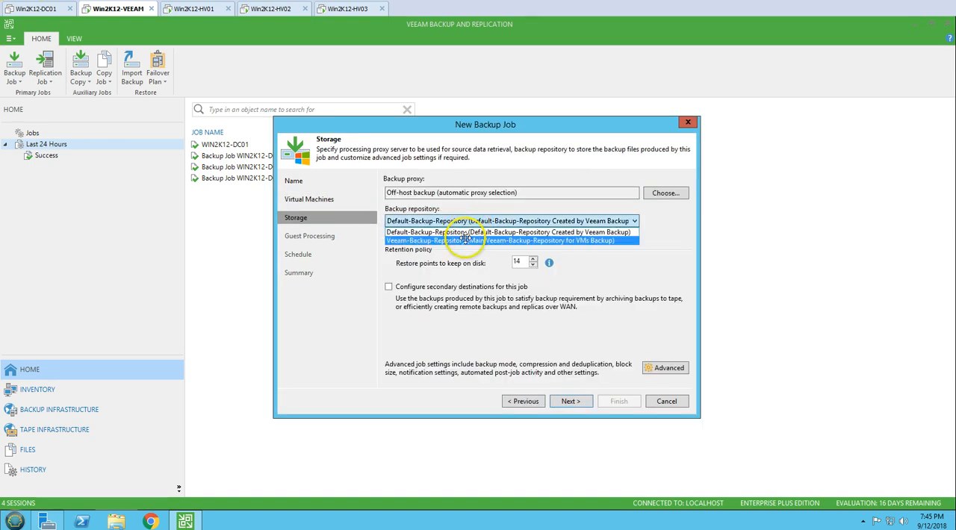
{"action": "left_click", "coordinate": [471, 240]}
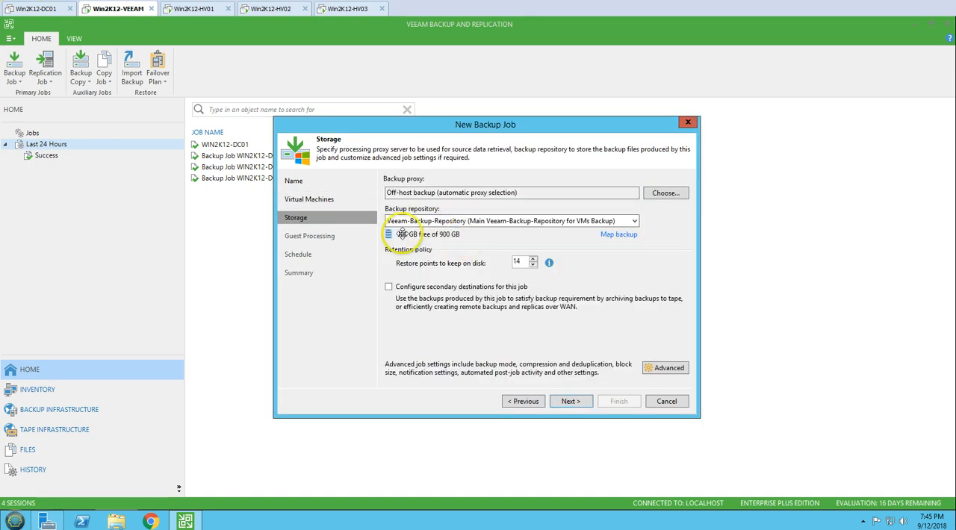
{"action": "left_click", "coordinate": [571, 401]}
{"action": "left_click", "coordinate": [430, 181]}
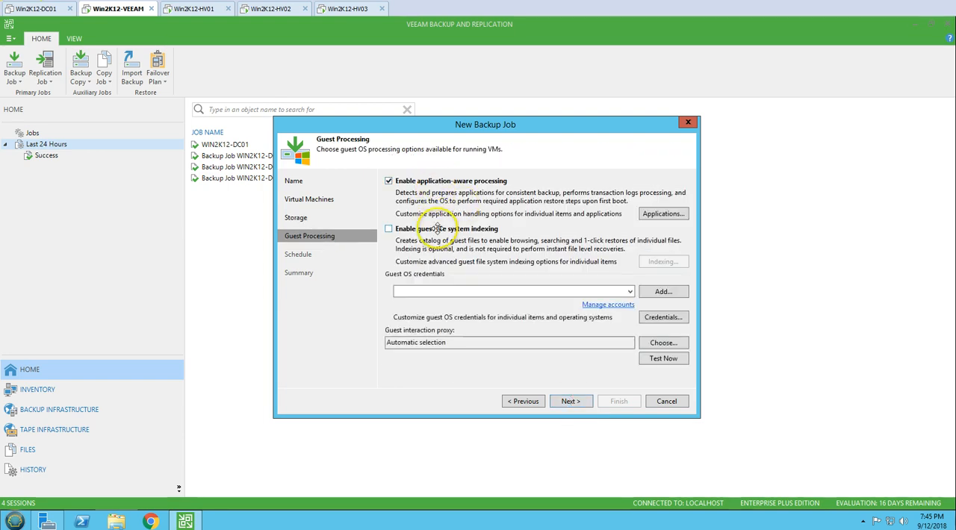
{"action": "left_click", "coordinate": [438, 229]}
Add a standard guest OS credential for the VICTORINFOSOL domain's Administrator account and enter its password.
{"action": "left_click", "coordinate": [629, 291]}
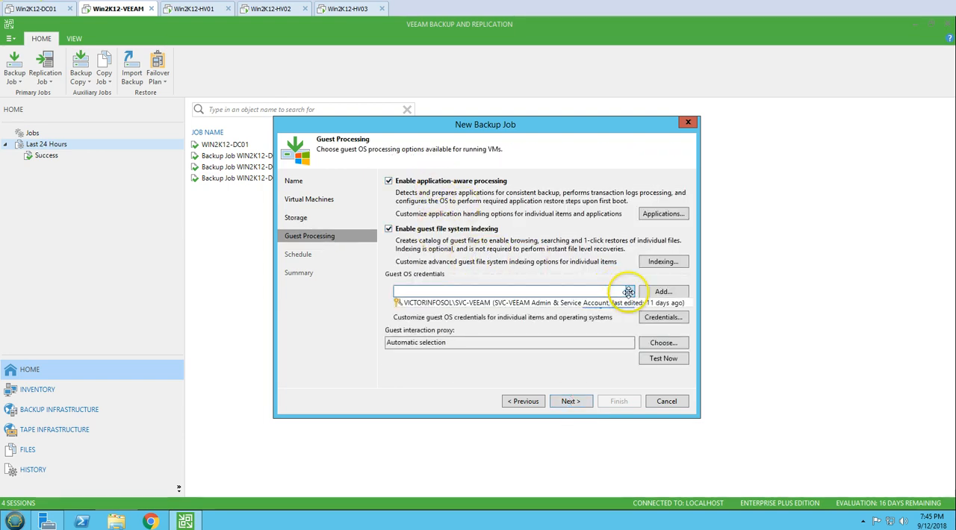
{"action": "left_click", "coordinate": [650, 290]}
{"action": "left_click", "coordinate": [646, 290]}
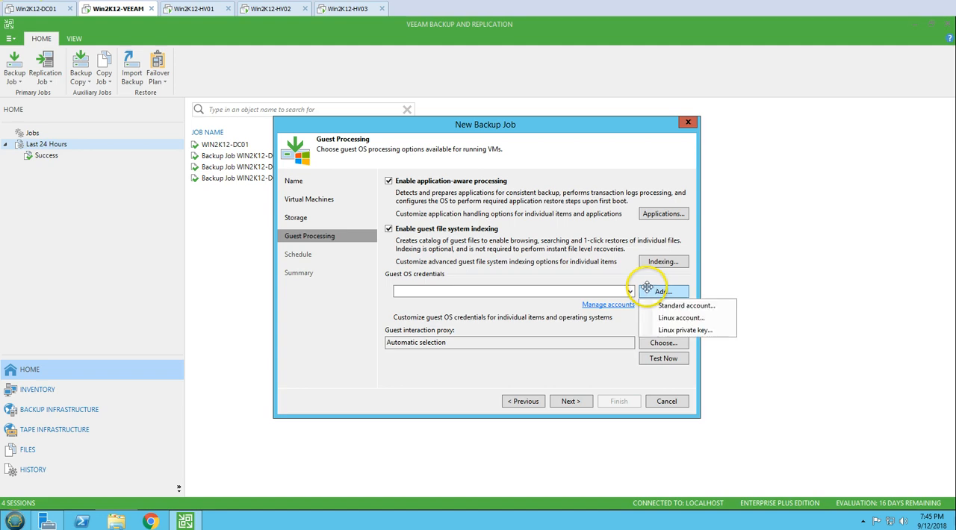
{"action": "left_click", "coordinate": [684, 305]}
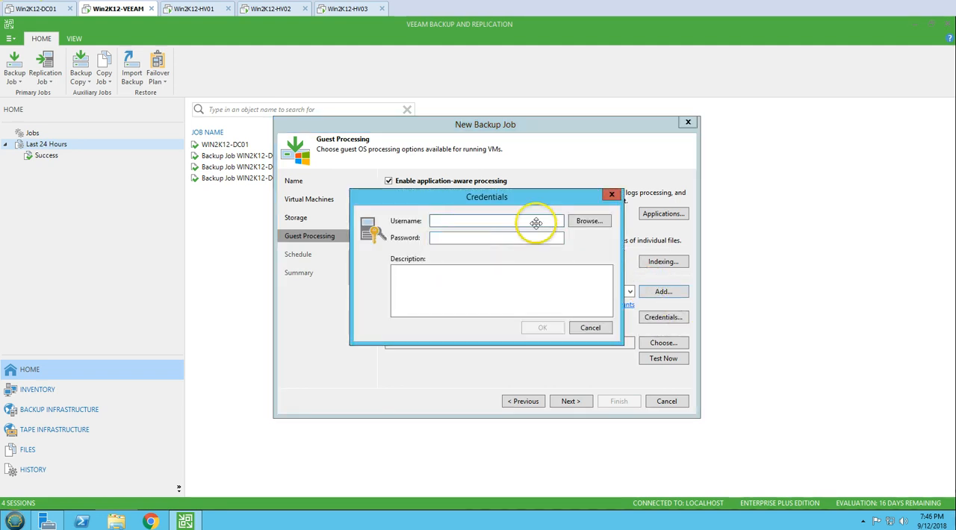
{"action": "left_click", "coordinate": [589, 221]}
{"action": "type", "text": "Administrator"}
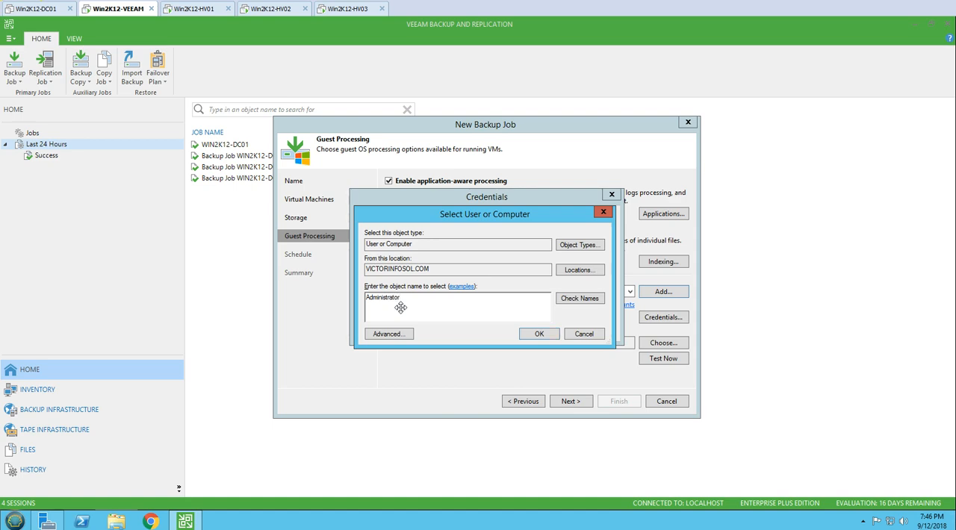
{"action": "key", "text": "Return"}
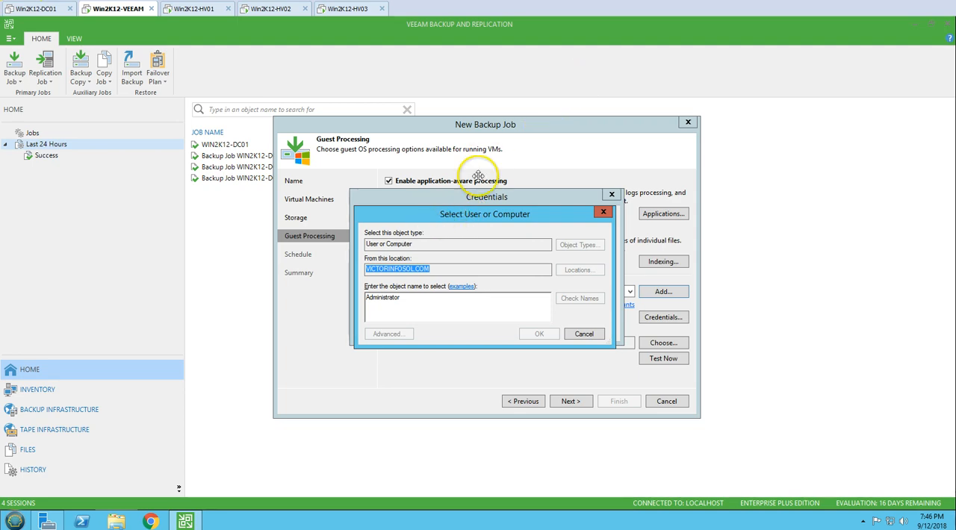
{"action": "left_click", "coordinate": [681, 198]}
{"action": "left_click", "coordinate": [456, 238]}
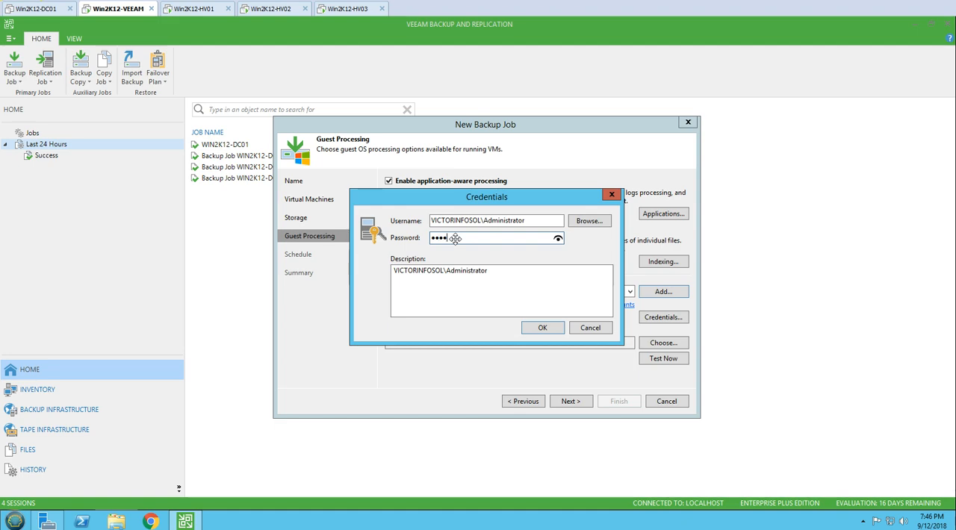
{"action": "key", "text": "Return"}
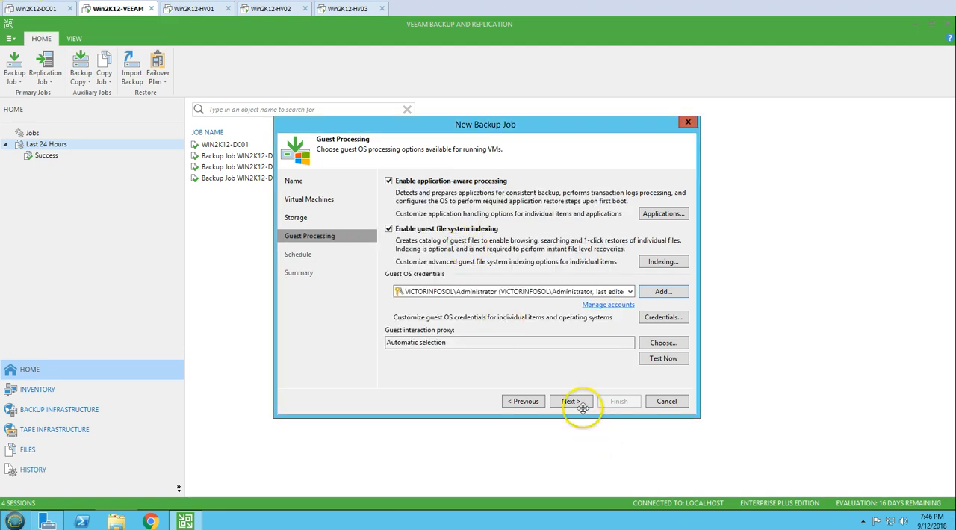
Test the guest credentials against WIN2K12-DC01 and close the test results.
{"action": "left_click", "coordinate": [664, 358]}
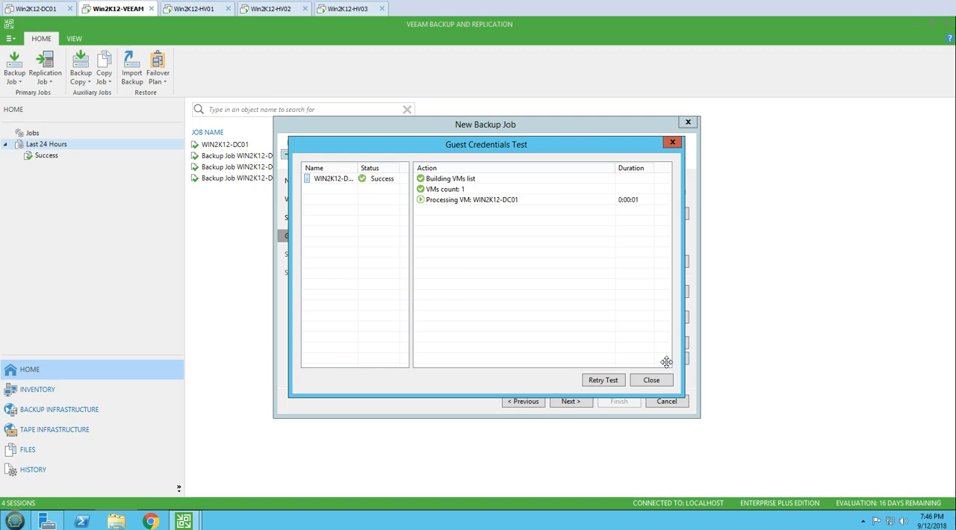
{"action": "left_click", "coordinate": [464, 200]}
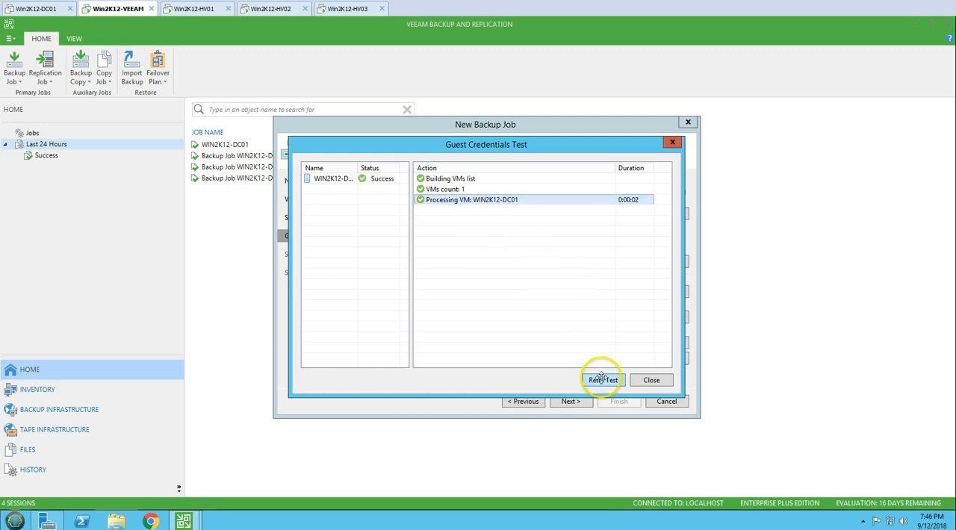
{"action": "left_click", "coordinate": [651, 381]}
Schedule the backup job to run automatically every day at 10:00 PM, finish creating it, and select it in the backup jobs list.
{"action": "left_click", "coordinate": [571, 402]}
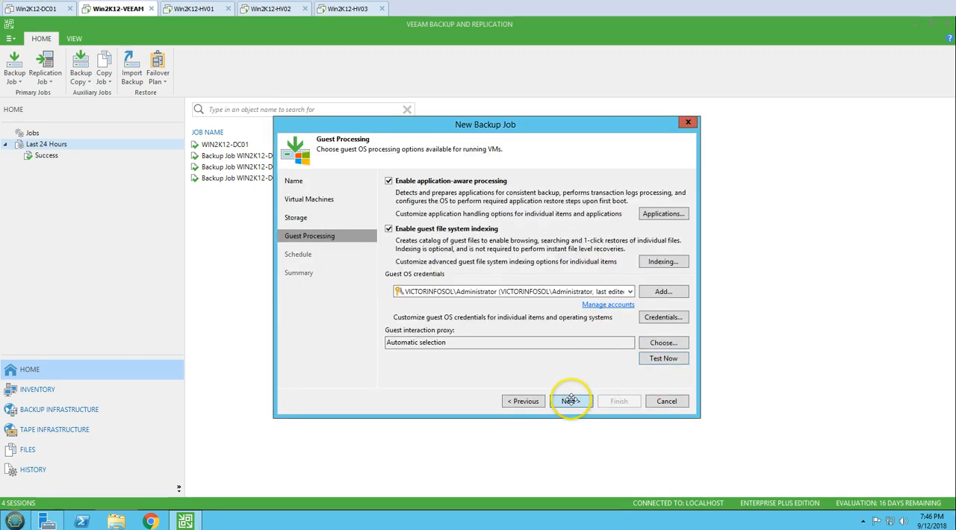
{"action": "left_click", "coordinate": [396, 179]}
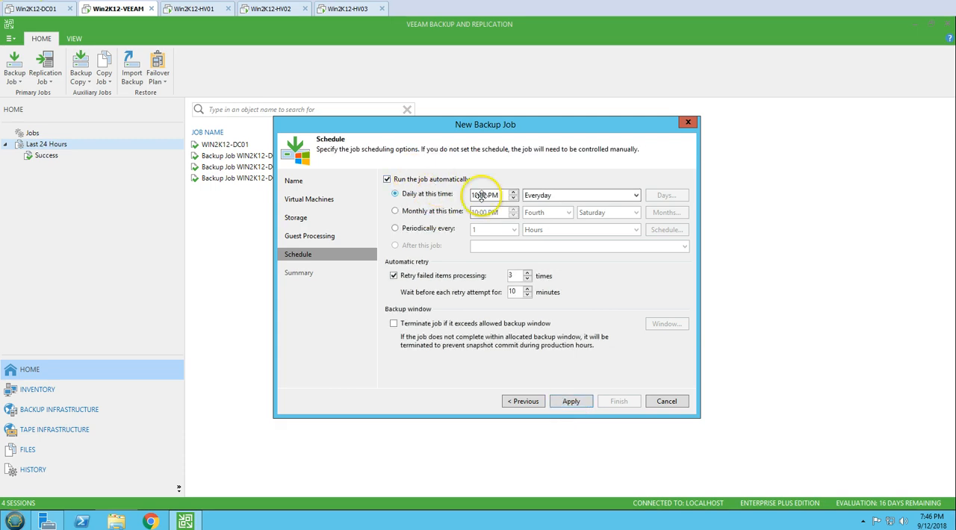
{"action": "left_click", "coordinate": [574, 401]}
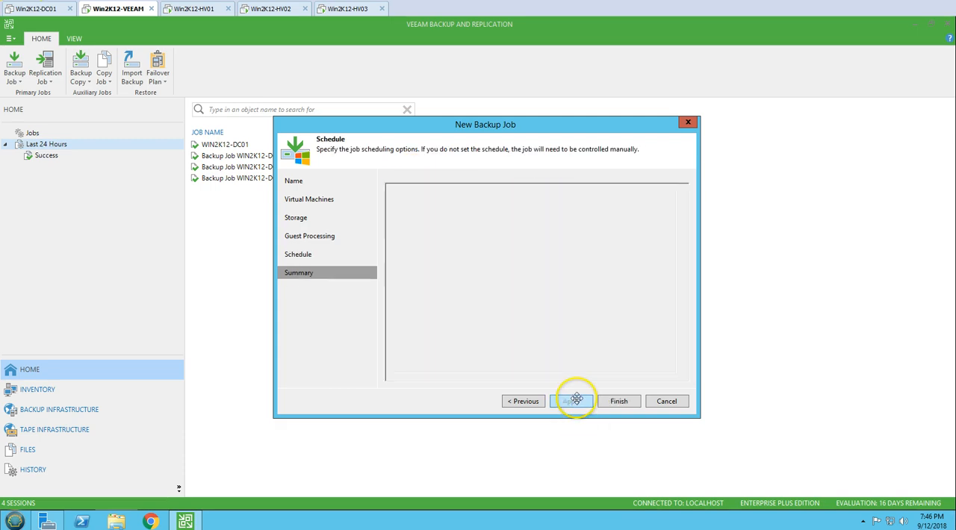
{"action": "left_click", "coordinate": [619, 401]}
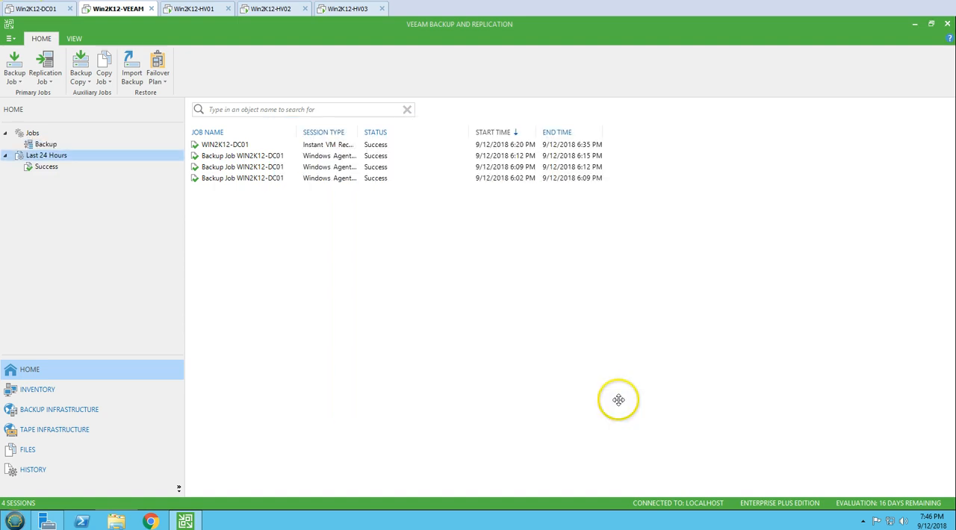
{"action": "left_click", "coordinate": [65, 144]}
{"action": "left_click", "coordinate": [270, 144]}
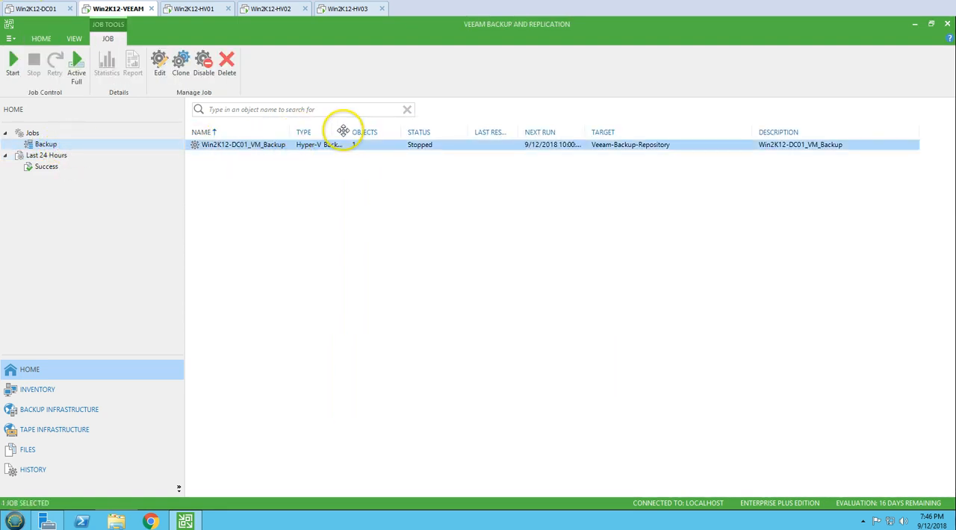
On Win2K12-HV01, dismiss the VMware Tools restart prompt and uninstall Veeam Agent for Microsoft Windows from the WIN2K12-DC01 guest.
{"action": "left_click", "coordinate": [214, 9]}
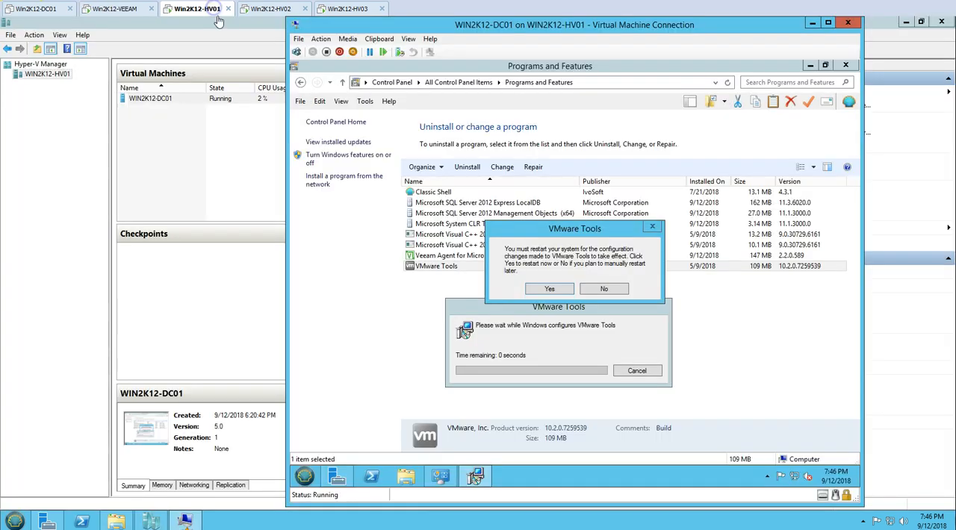
{"action": "key", "text": "Return"}
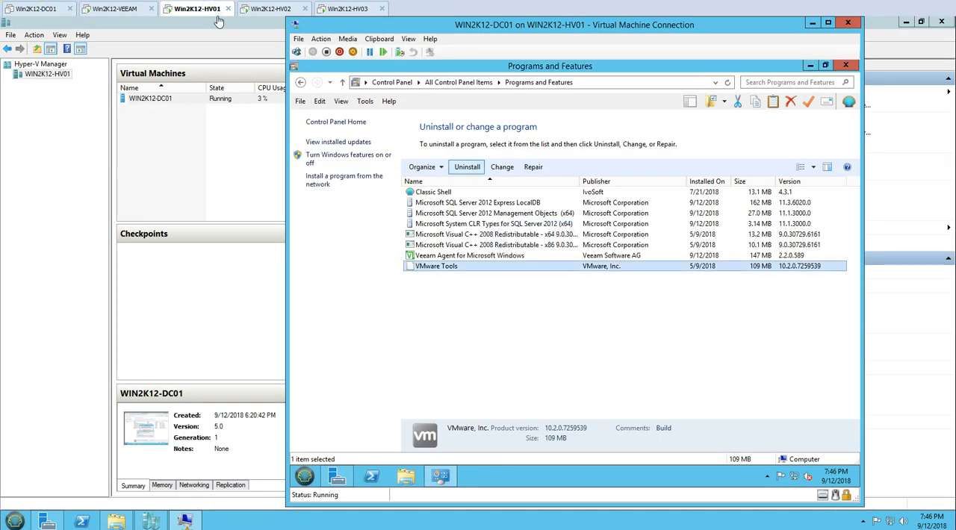
{"action": "key", "text": "Up"}
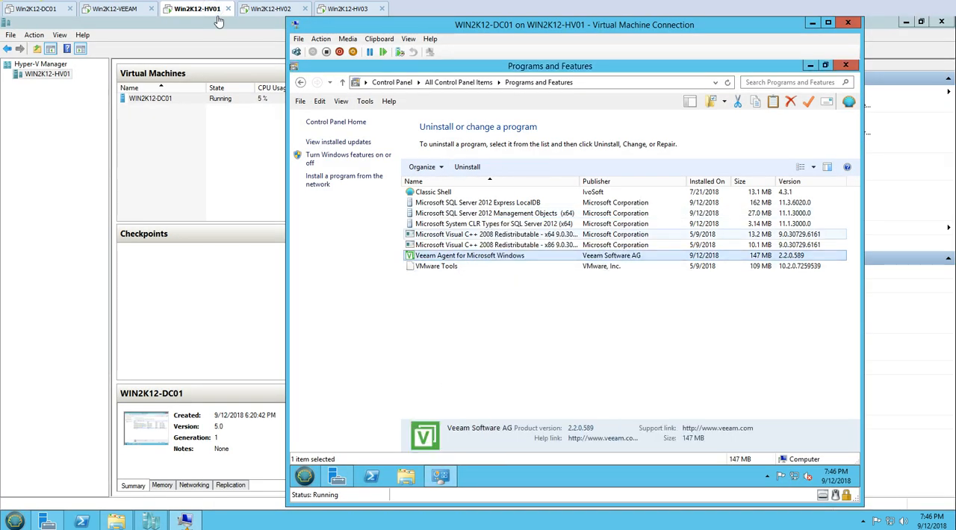
{"action": "left_click", "coordinate": [467, 166]}
{"action": "left_click", "coordinate": [618, 265]}
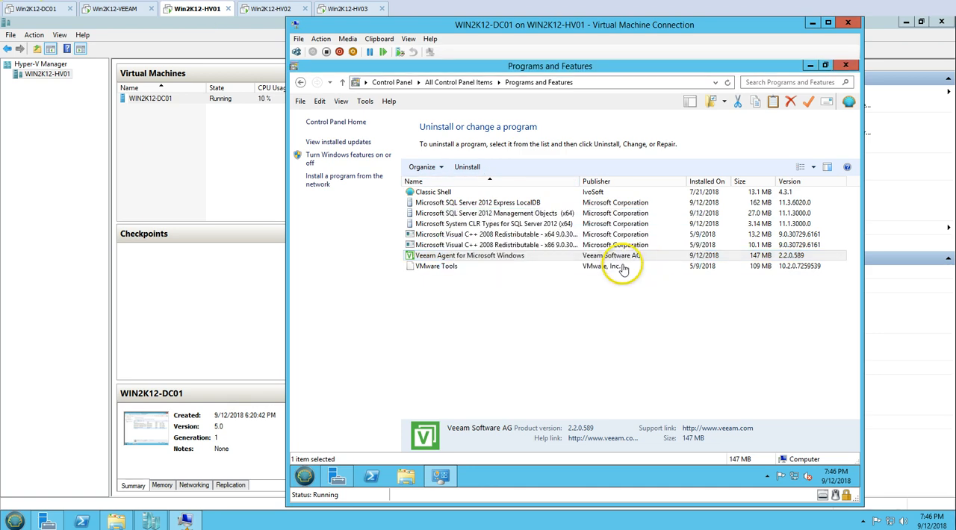
{"action": "left_click_drag", "start_coordinate": [547, 227], "coordinate": [561, 318]}
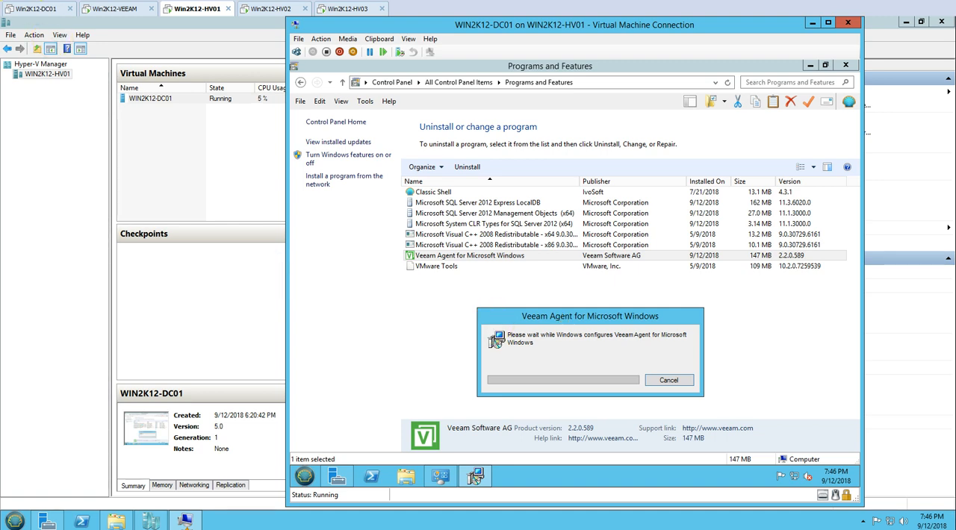
{"action": "left_click_drag", "start_coordinate": [587, 319], "coordinate": [611, 318]}
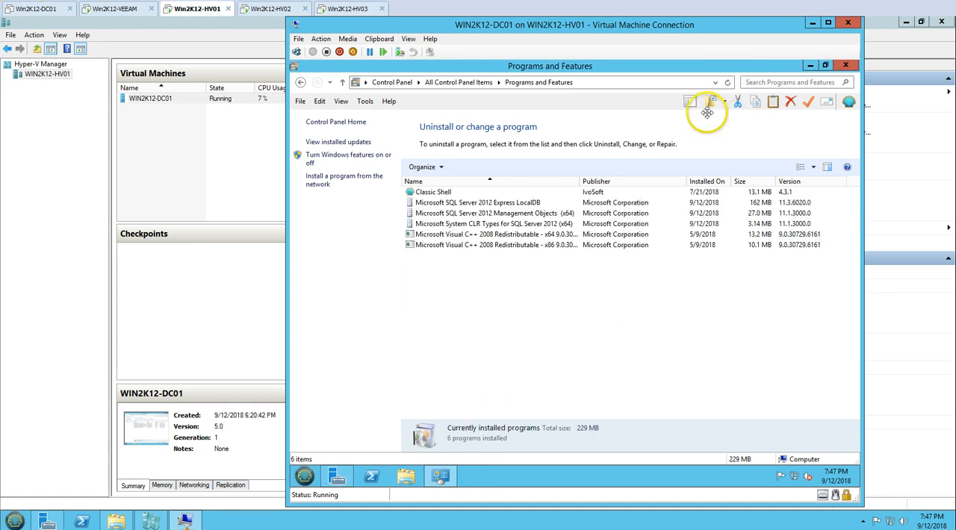
Close the guest's installed programs list and shut down WIN2K12-DC01.
{"action": "left_click", "coordinate": [467, 213]}
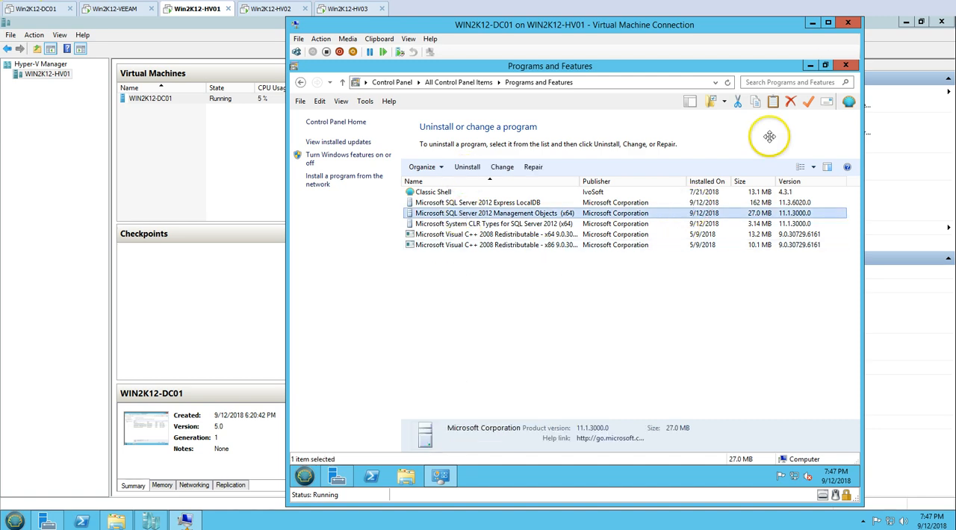
{"action": "left_click", "coordinate": [843, 66]}
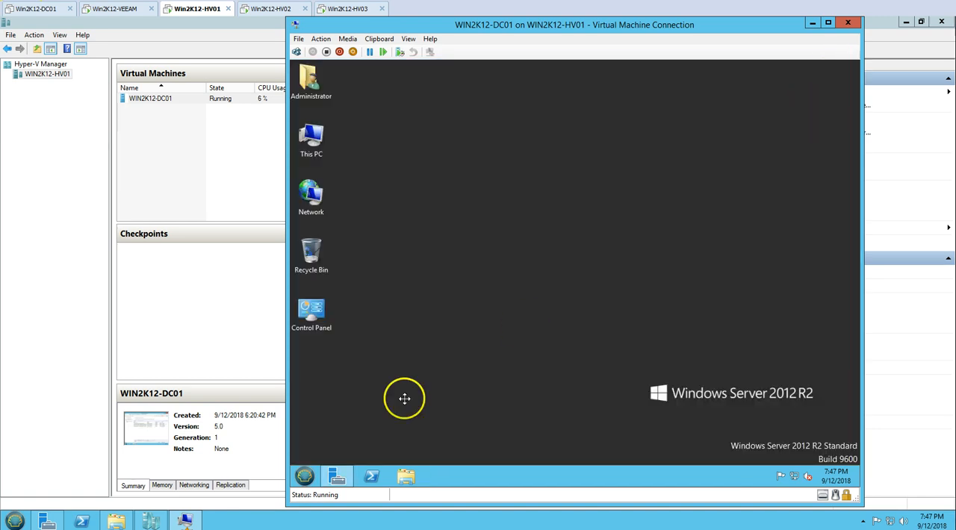
{"action": "left_click", "coordinate": [305, 477]}
{"action": "left_click", "coordinate": [452, 450]}
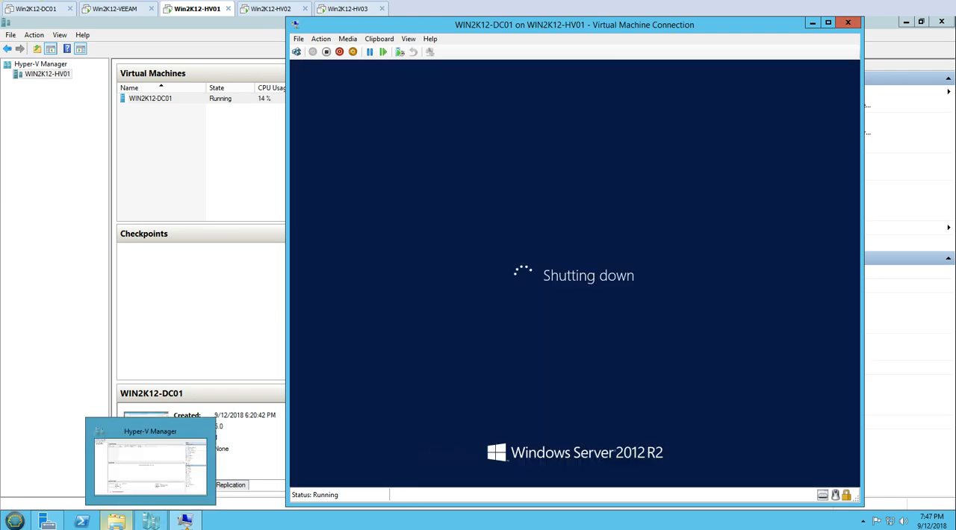
Bring up the host's D:\HVDATA\Virtual Hard Disks folder and arrange it beside the WIN2K12-DC01 connection window.
{"action": "left_click", "coordinate": [116, 520]}
{"action": "left_click", "coordinate": [441, 258]}
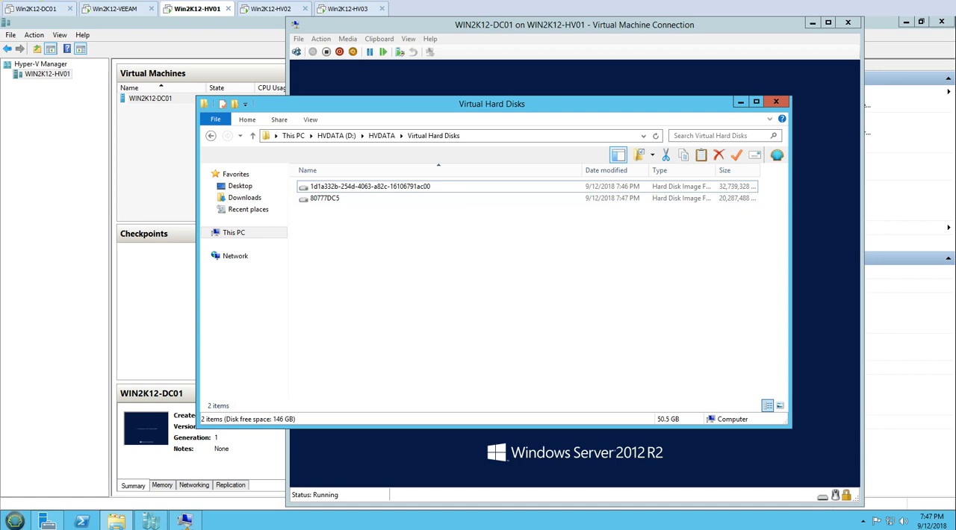
{"action": "left_click_drag", "start_coordinate": [424, 104], "coordinate": [356, 122]}
{"action": "left_click", "coordinate": [468, 38]}
{"action": "left_click_drag", "start_coordinate": [470, 21], "coordinate": [552, 23]}
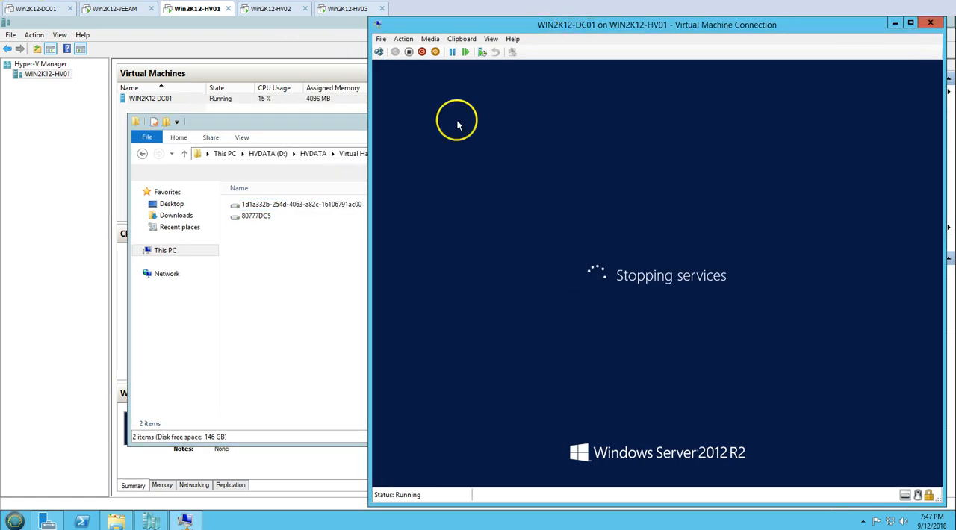
{"action": "left_click", "coordinate": [305, 236]}
{"action": "left_click", "coordinate": [537, 41]}
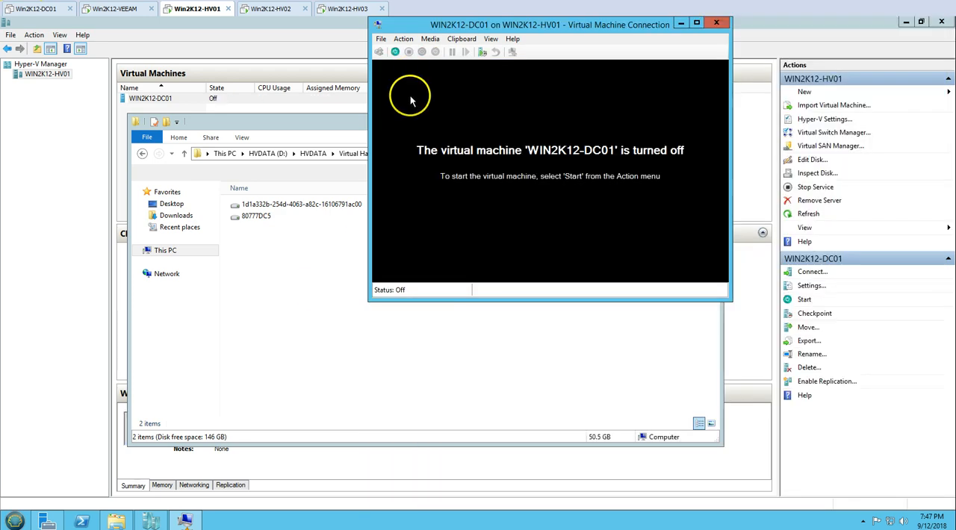
Rename the virtual disk file 80777DC5 as Win2K12-DC01_CDrive.
{"action": "left_click", "coordinate": [308, 277]}
{"action": "left_click", "coordinate": [263, 218]}
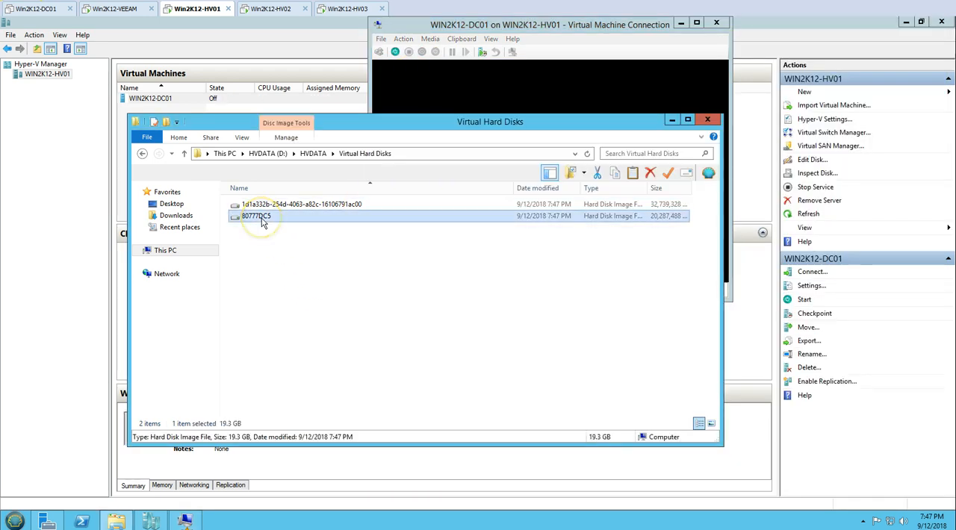
{"action": "left_click", "coordinate": [261, 218]}
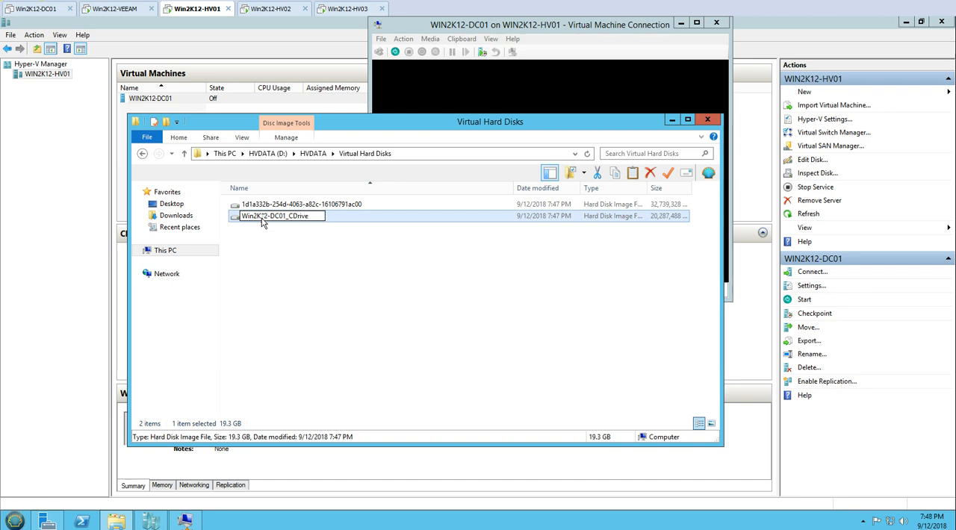
{"action": "key", "text": "ctrl+a"}
{"action": "key", "text": "ctrl+c"}
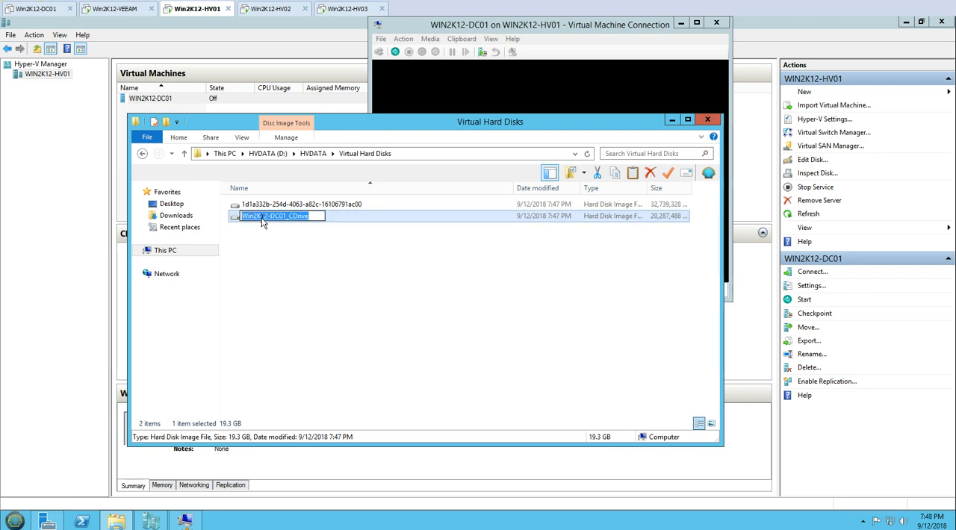
Rename the other virtual disk file as Win2K12-DC01_DDrive and refresh the folder.
{"action": "left_click", "coordinate": [289, 208]}
{"action": "key", "text": "F2"}
{"action": "key", "text": "ctrl+v"}
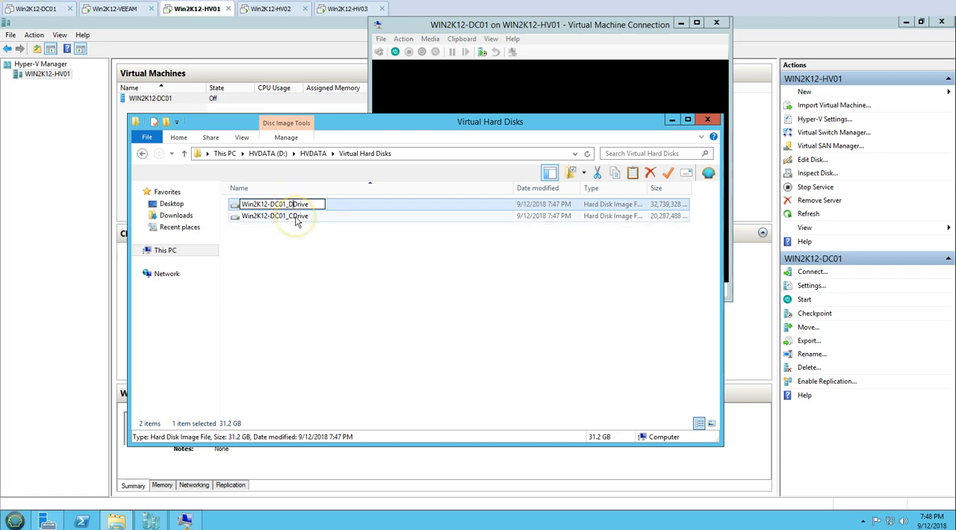
{"action": "left_click", "coordinate": [301, 256]}
{"action": "right_click", "coordinate": [301, 256]}
{"action": "left_click", "coordinate": [331, 301]}
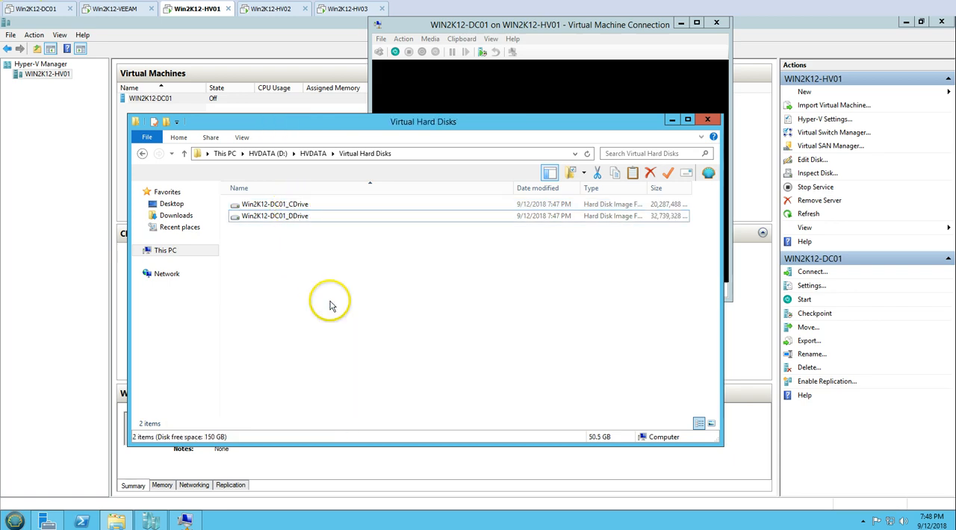
Close the WIN2K12-DC01 connection window and remove the hard drive on IDE Controller 0 from the virtual machine's settings.
{"action": "left_click", "coordinate": [456, 91]}
{"action": "left_click", "coordinate": [381, 39]}
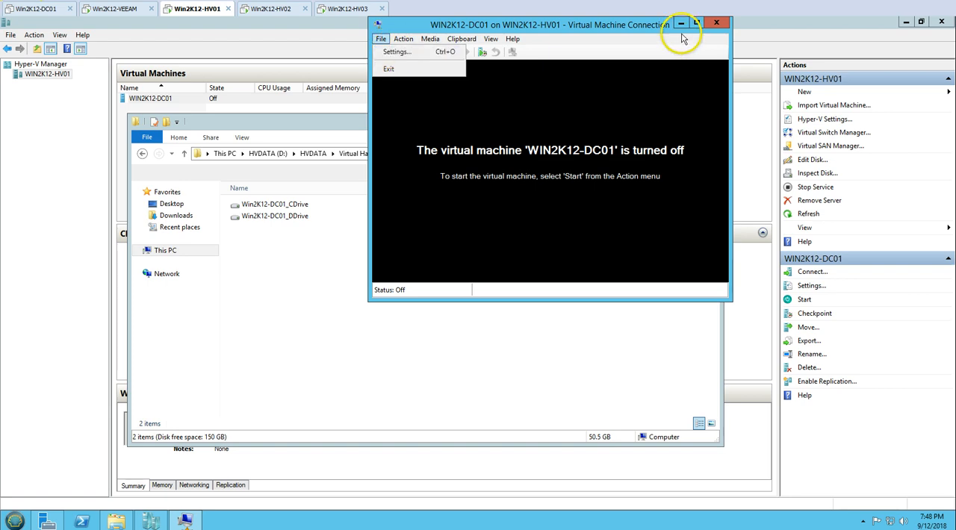
{"action": "left_click", "coordinate": [717, 23]}
{"action": "right_click", "coordinate": [167, 99]}
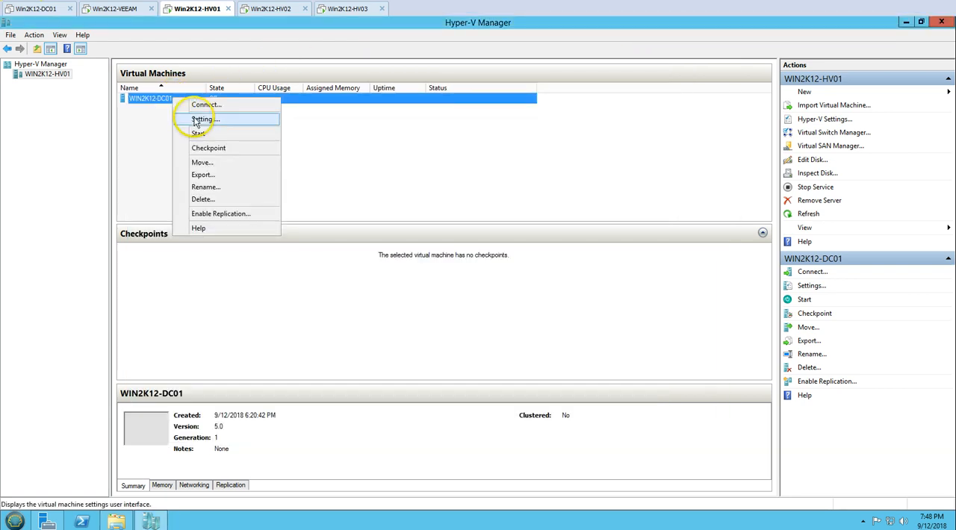
{"action": "left_click", "coordinate": [181, 119]}
{"action": "left_click", "coordinate": [366, 197]}
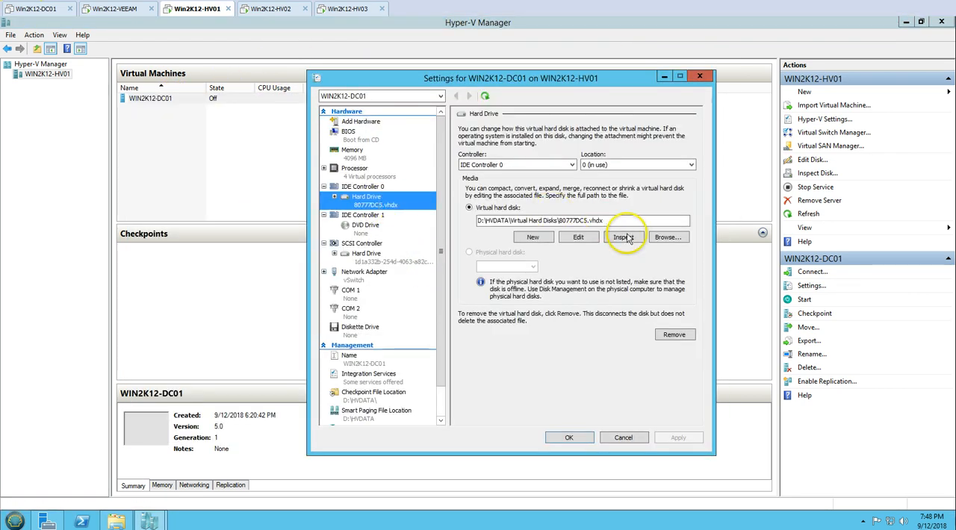
{"action": "left_click", "coordinate": [675, 335]}
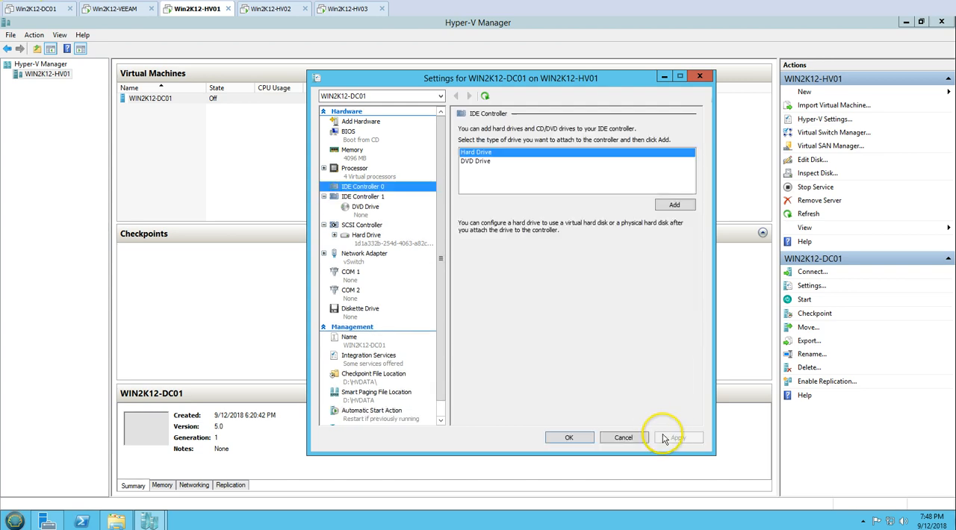
Remove the hard drive attached to the SCSI Controller and apply the change to the virtual machine's settings.
{"action": "left_click", "coordinate": [381, 245]}
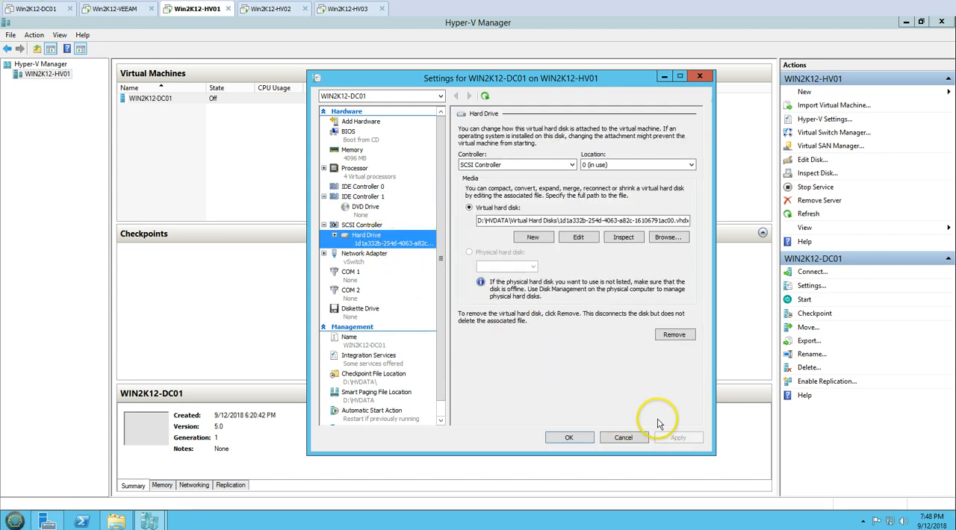
{"action": "left_click", "coordinate": [674, 334]}
{"action": "left_click", "coordinate": [683, 437]}
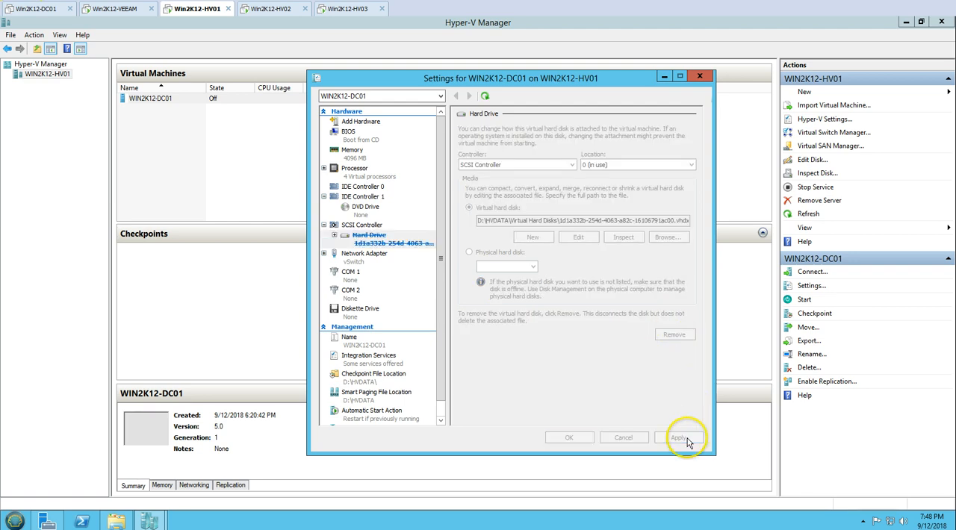
Add a hard drive to IDE Controller 0 using the Win2K12-DC01_CDrive virtual disk and apply the change.
{"action": "left_click", "coordinate": [375, 189]}
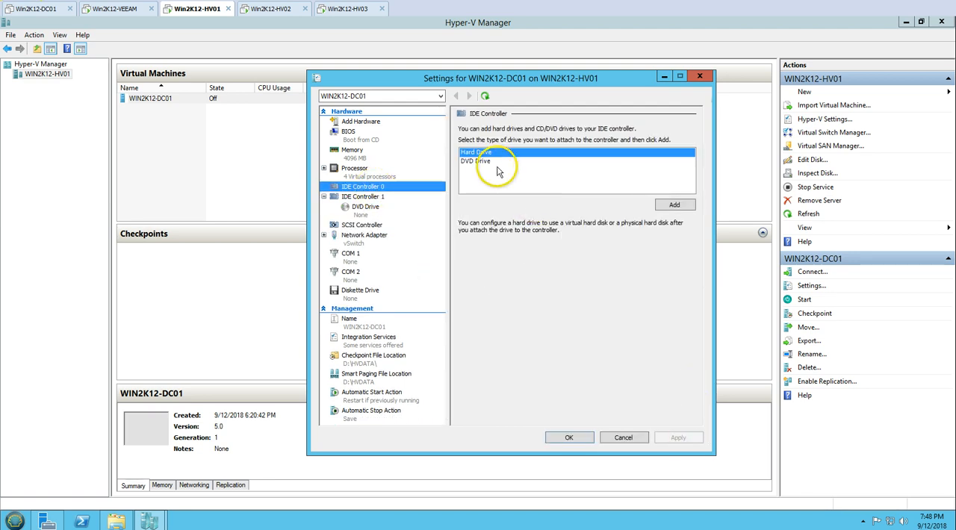
{"action": "left_click", "coordinate": [659, 205]}
{"action": "left_click", "coordinate": [650, 243]}
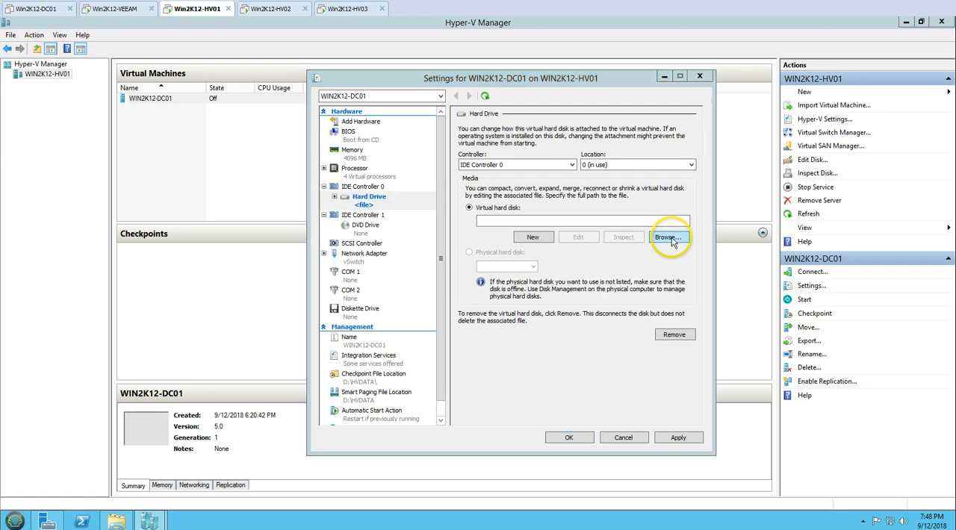
{"action": "left_click", "coordinate": [467, 168]}
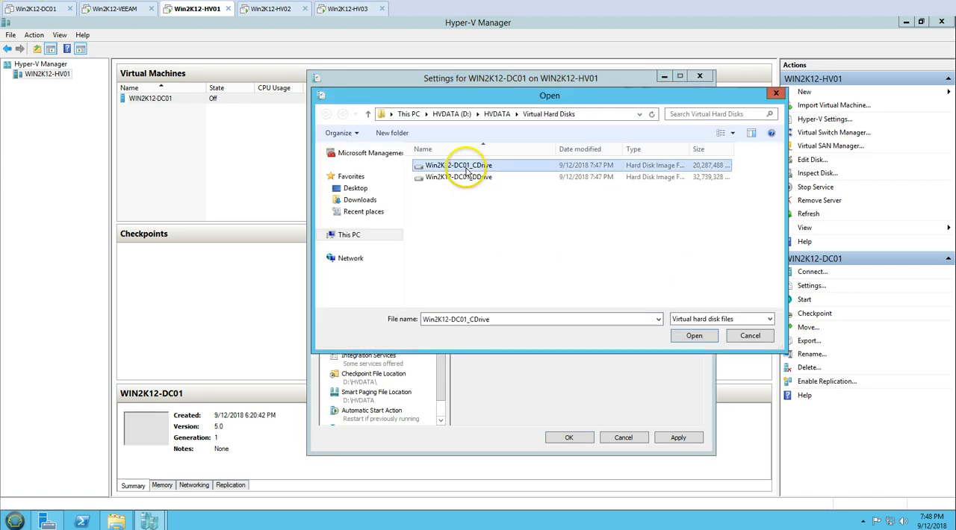
{"action": "left_click", "coordinate": [694, 336]}
{"action": "left_click", "coordinate": [678, 438]}
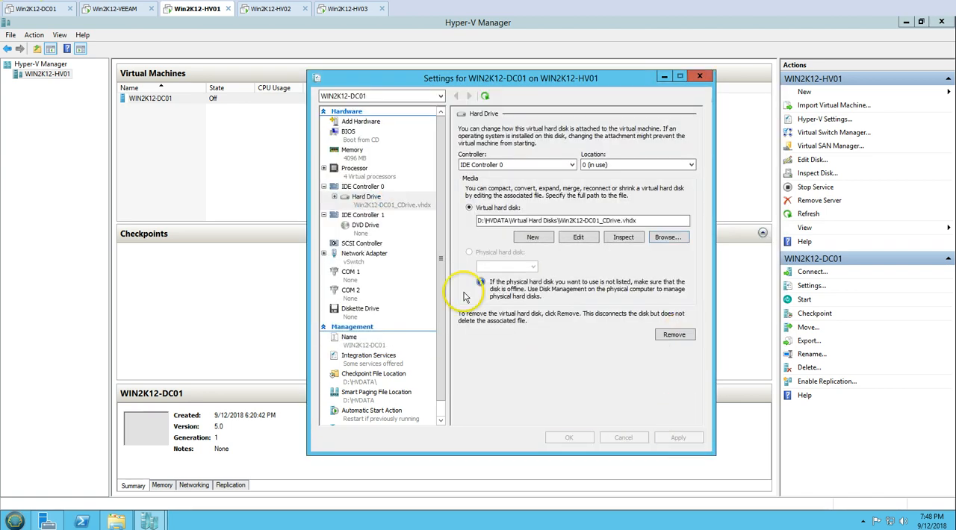
Add a hard drive to the SCSI Controller using the Win2K12-DC01_DDrive virtual disk and save the virtual machine's settings.
{"action": "left_click", "coordinate": [363, 243]}
{"action": "left_click", "coordinate": [670, 214]}
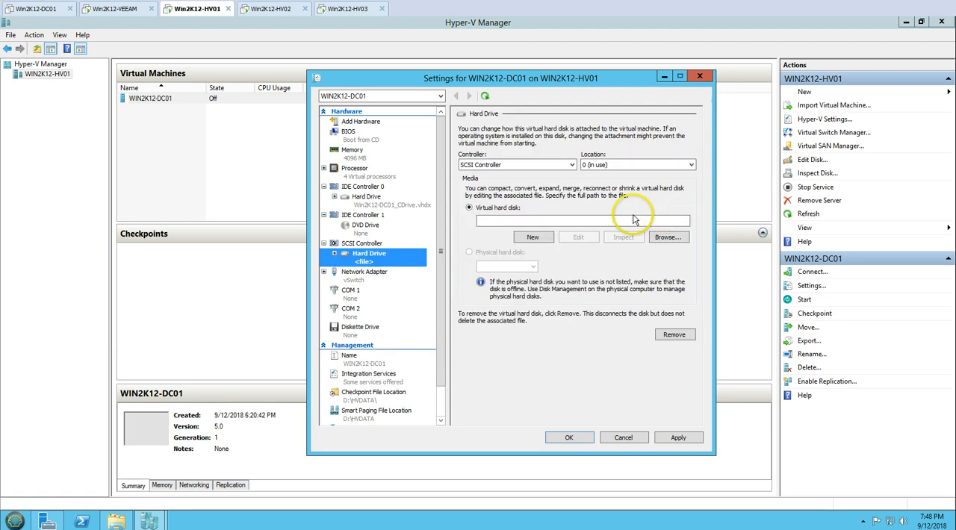
{"action": "left_click", "coordinate": [651, 240]}
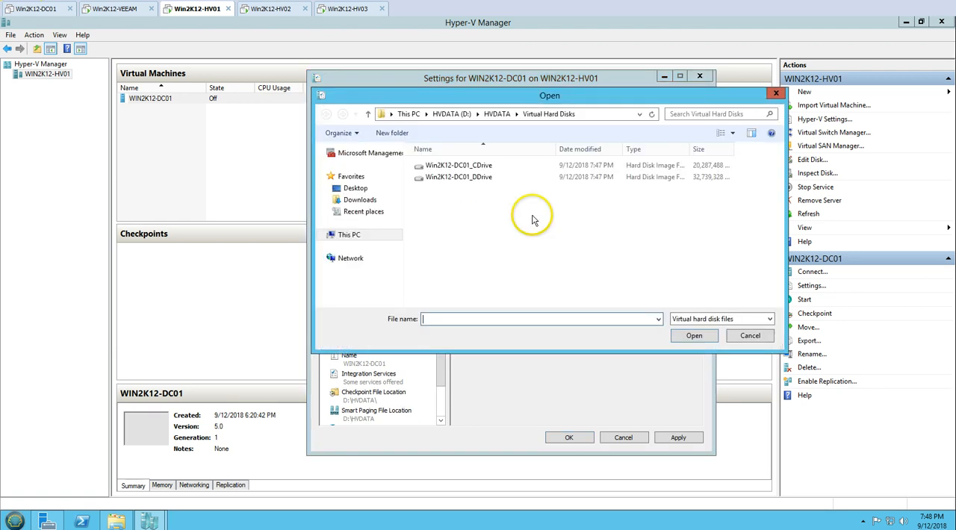
{"action": "left_click", "coordinate": [448, 177]}
{"action": "left_click", "coordinate": [692, 335]}
{"action": "left_click", "coordinate": [676, 436]}
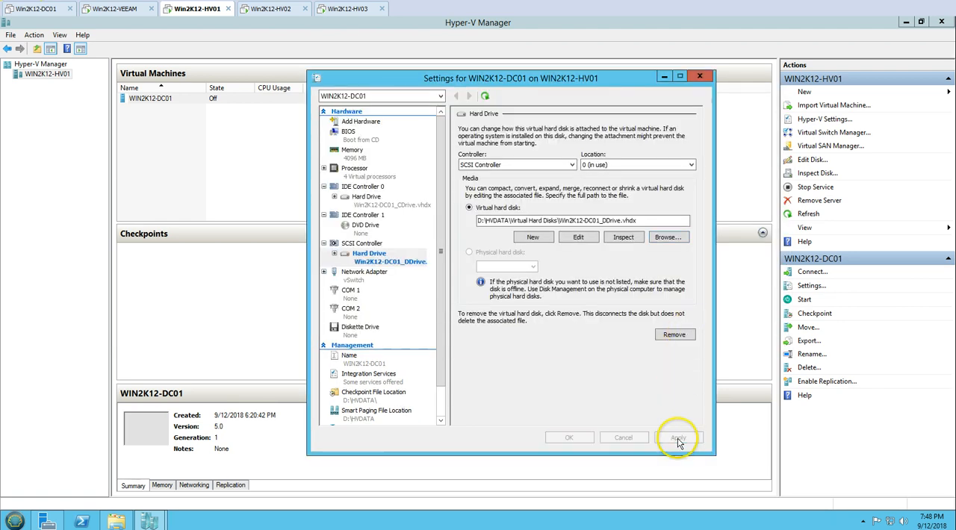
{"action": "left_click", "coordinate": [568, 438]}
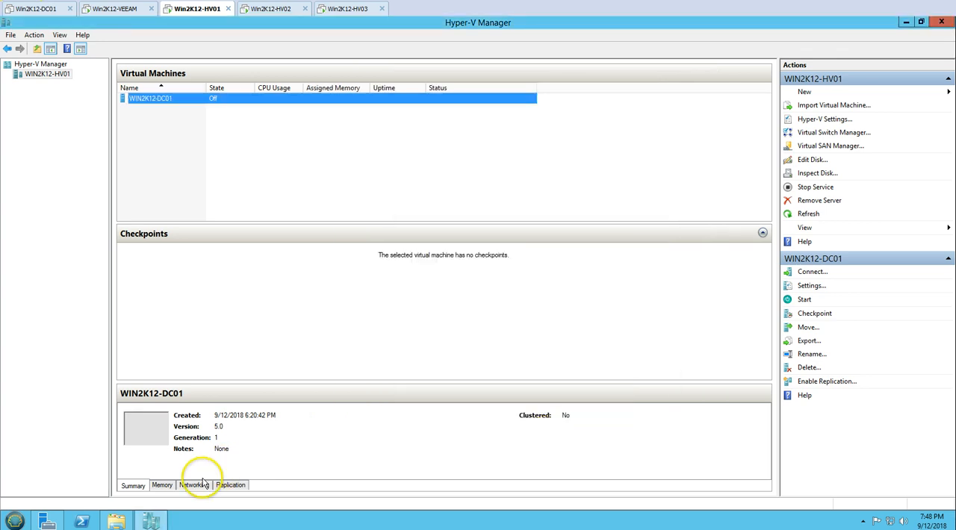
Bring up the Virtual Hard Disks folder, refresh it to check the renamed disk files, and close it.
{"action": "left_click", "coordinate": [116, 521]}
{"action": "right_click", "coordinate": [394, 294]}
{"action": "left_click", "coordinate": [424, 337]}
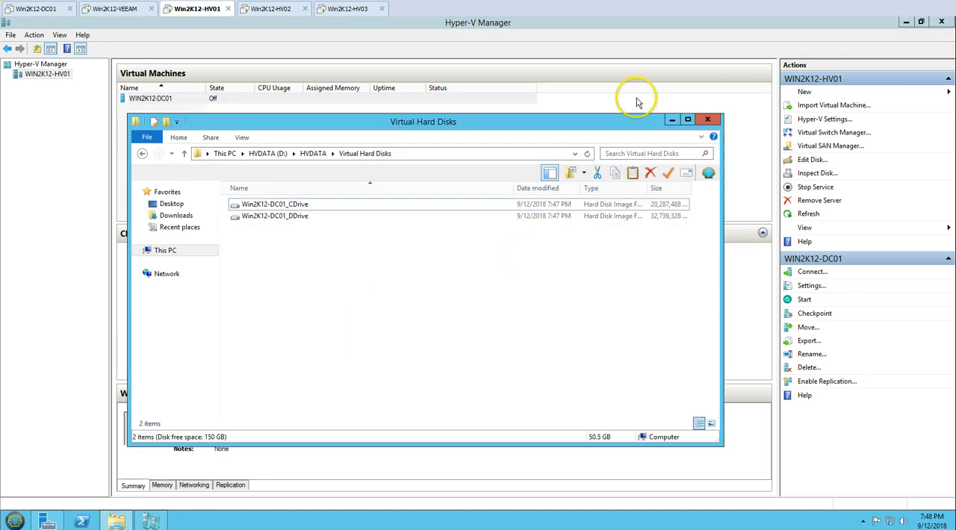
{"action": "left_click", "coordinate": [708, 120]}
Start the WIN2K12-DC01 virtual machine, connect to its console and place the connection window within view.
{"action": "left_click", "coordinate": [183, 102]}
{"action": "right_click", "coordinate": [183, 104]}
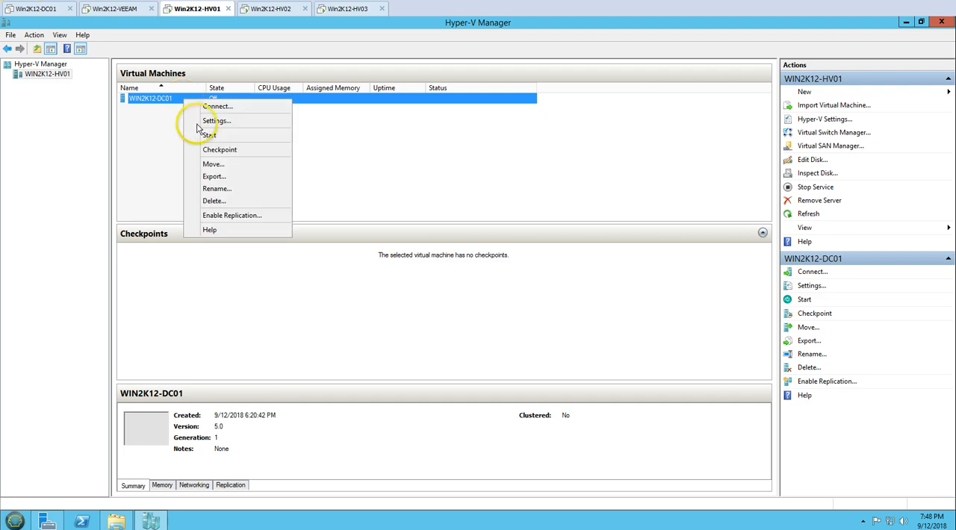
{"action": "left_click", "coordinate": [197, 134]}
{"action": "right_click", "coordinate": [191, 104]}
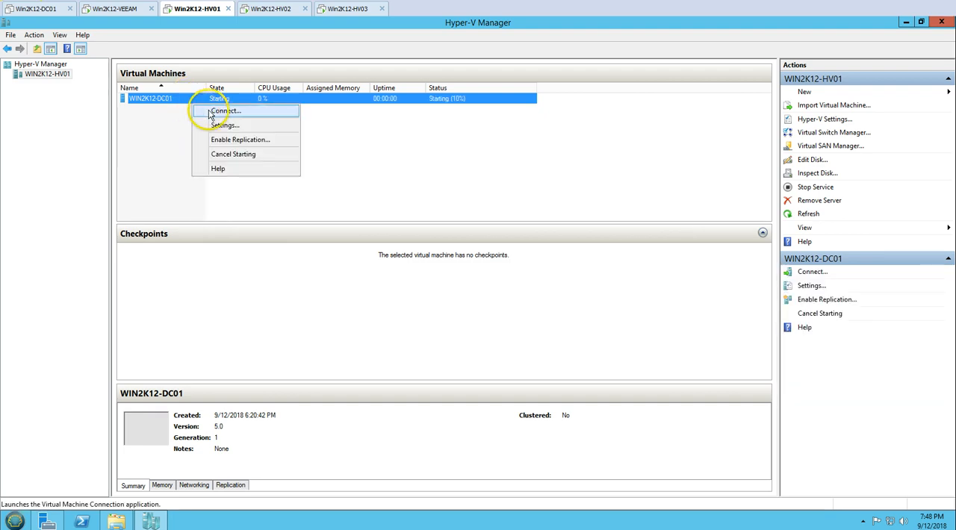
{"action": "left_click", "coordinate": [221, 111]}
{"action": "left_click_drag", "start_coordinate": [463, 33], "coordinate": [407, 44]}
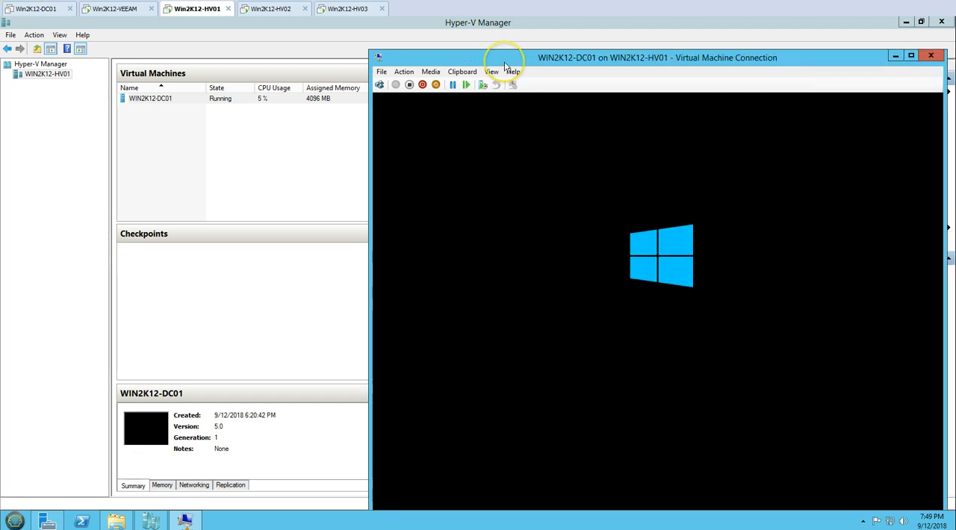
{"action": "left_click_drag", "start_coordinate": [501, 53], "coordinate": [438, 30]}
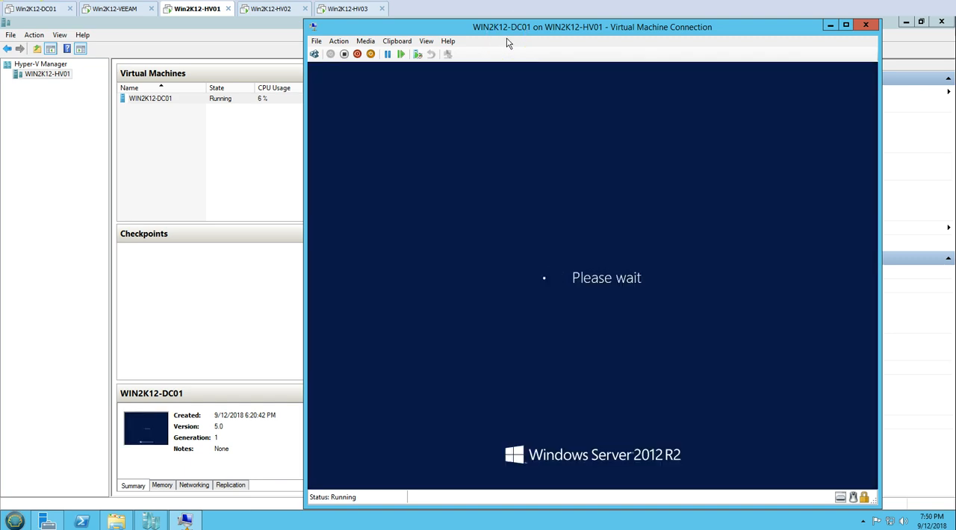
{"action": "left_click", "coordinate": [565, 149]}
{"action": "left_click_drag", "start_coordinate": [455, 32], "coordinate": [456, 30]}
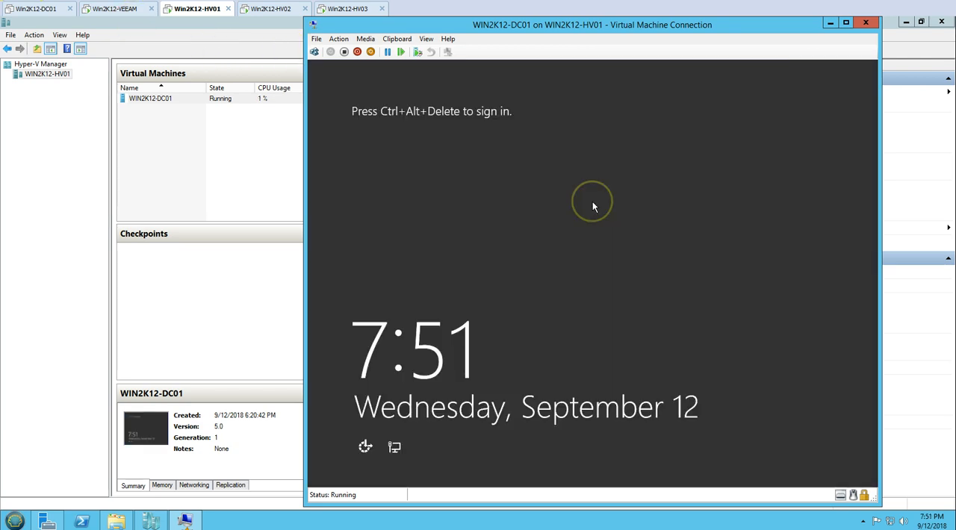
Sign in to the WIN2K12-DC01 virtual machine as Administrator by entering the account password.
{"action": "key", "text": "ctrl+alt+End"}
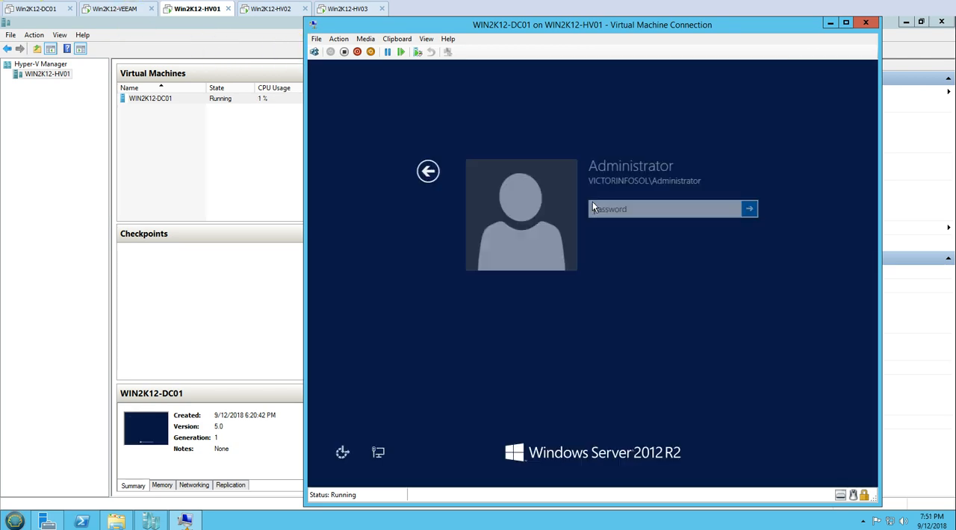
{"action": "left_click", "coordinate": [603, 217]}
{"action": "type", "text": "••"}
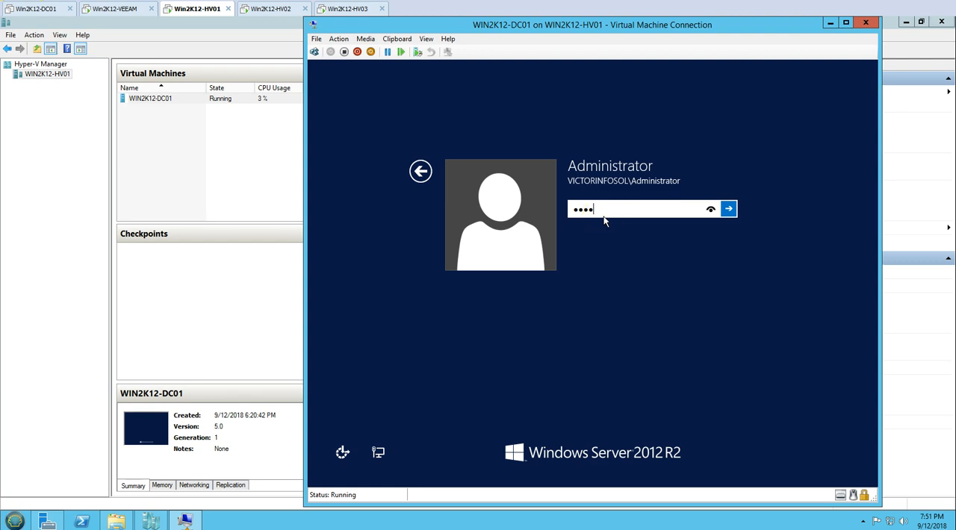
{"action": "key", "text": "Return"}
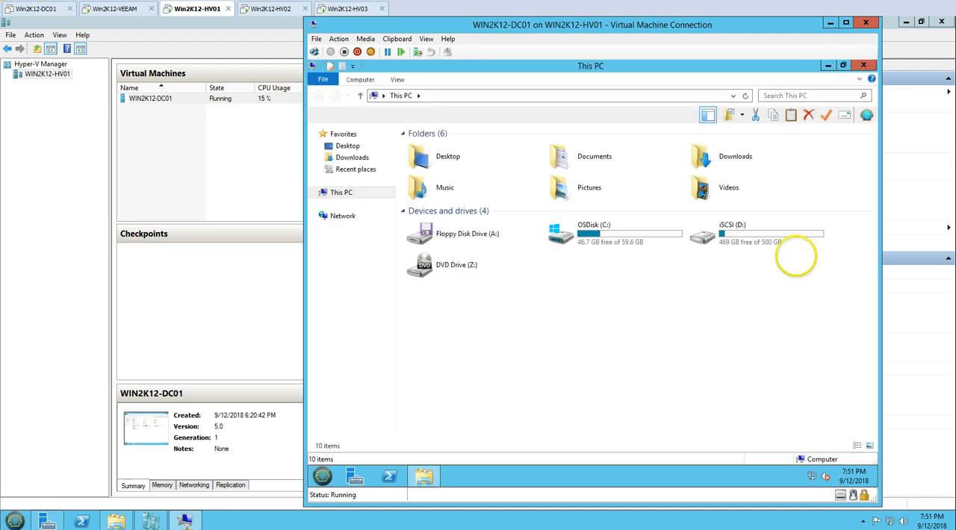
Check the contents of the iSCSI (D:) drive in the virtual machine, return to This PC and close File Explorer.
{"action": "double_click", "coordinate": [812, 234]}
{"action": "left_click", "coordinate": [340, 193]}
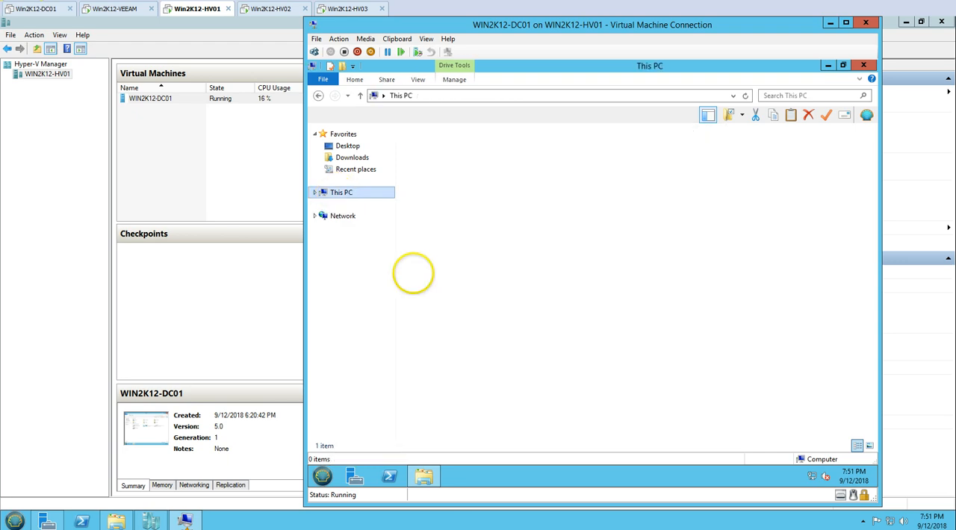
{"action": "left_click", "coordinate": [864, 66]}
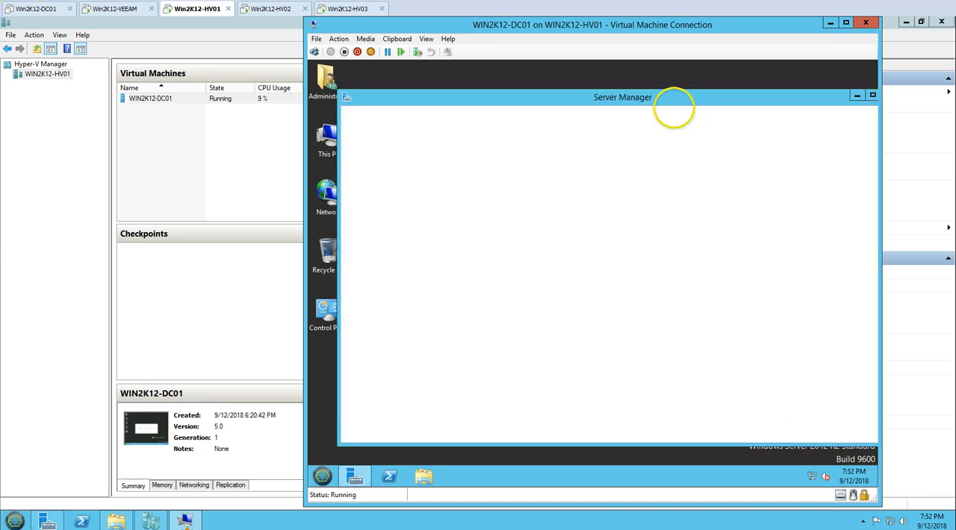
Maximize Server Manager and open the Ethernet adapter's status from the Local Server network properties.
{"action": "double_click", "coordinate": [676, 98]}
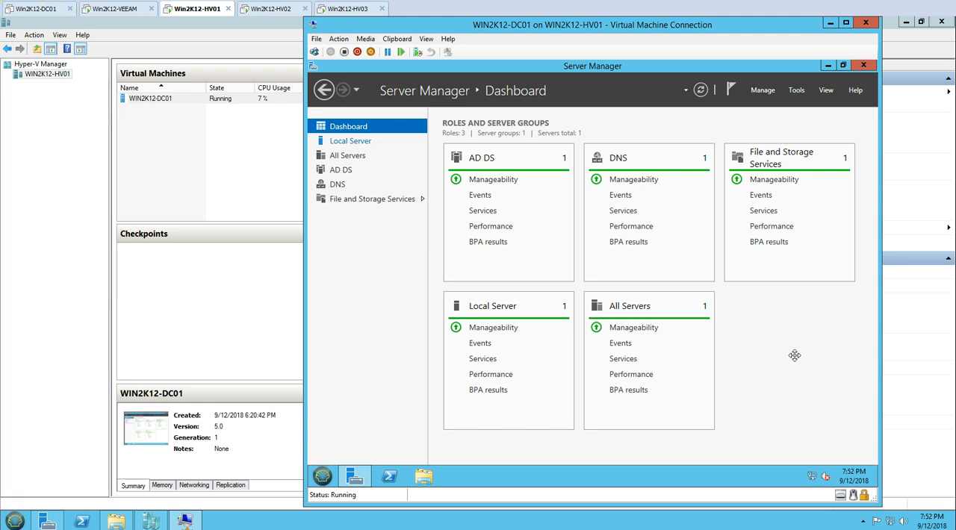
{"action": "left_click", "coordinate": [364, 141]}
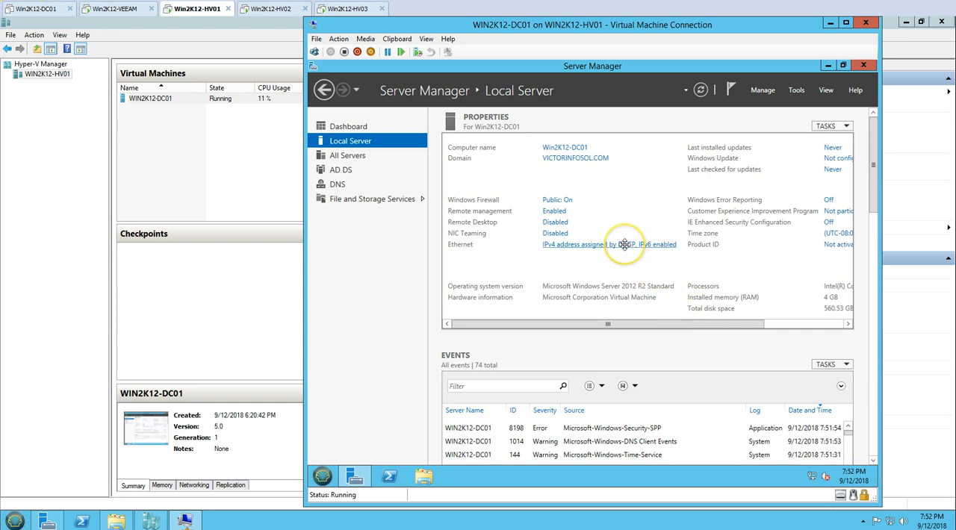
{"action": "left_click", "coordinate": [584, 244]}
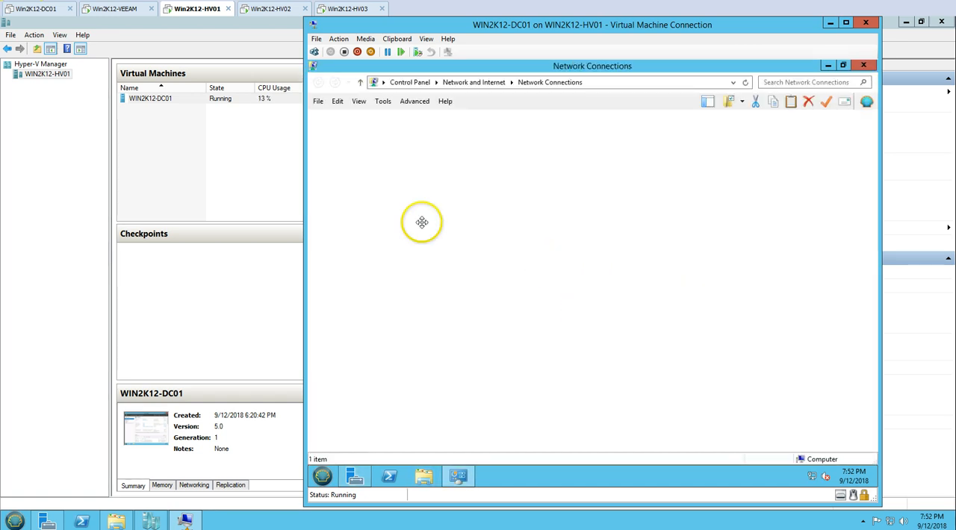
{"action": "double_click", "coordinate": [404, 144]}
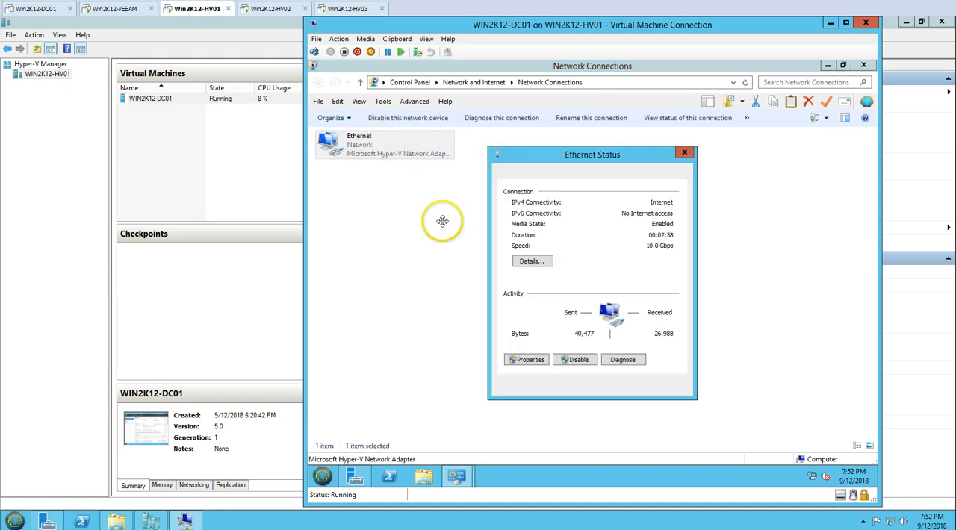
Examine the Ethernet adapter's network connection details and close them.
{"action": "left_click", "coordinate": [530, 262]}
{"action": "left_click", "coordinate": [612, 288]}
{"action": "left_click", "coordinate": [614, 306]}
{"action": "left_click", "coordinate": [670, 392]}
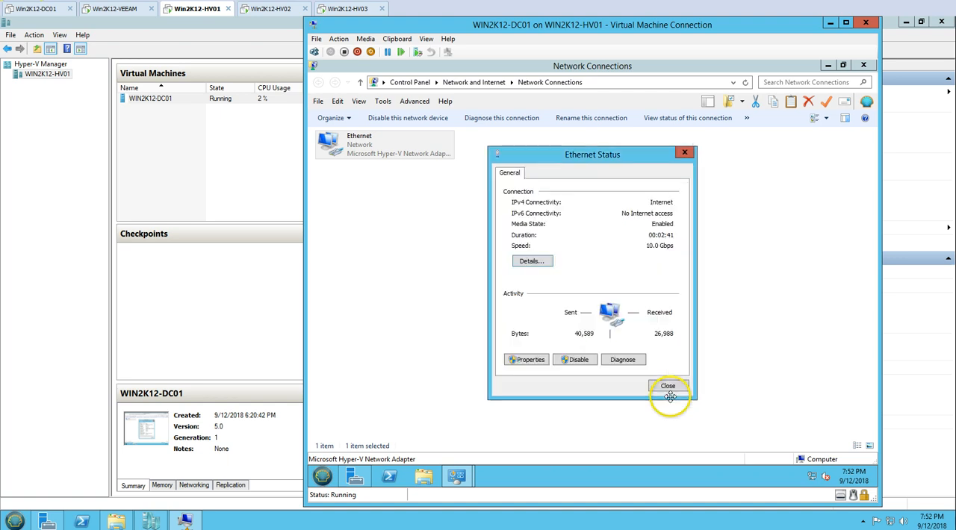
Disable Internet Protocol Version 6 (TCP/IPv6) in the Ethernet adapter's properties.
{"action": "left_click", "coordinate": [535, 360]}
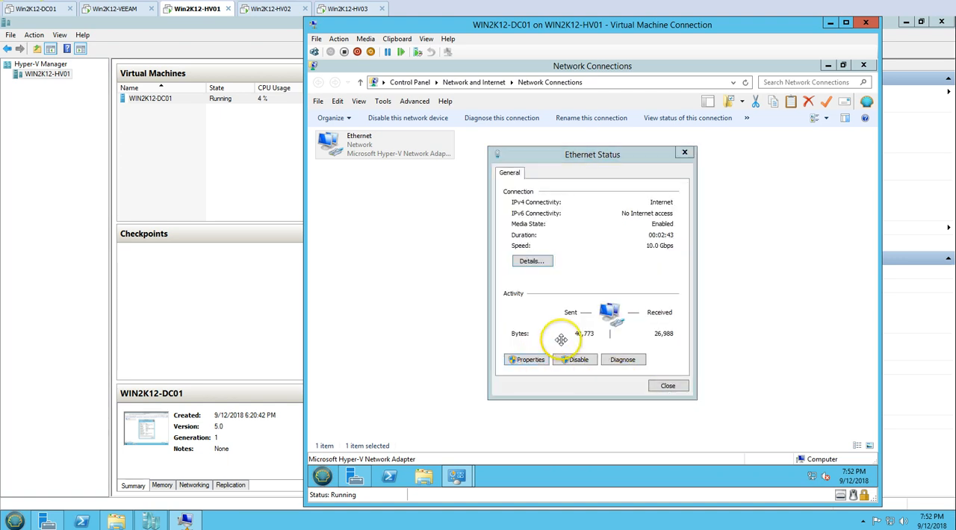
{"action": "left_click", "coordinate": [596, 320]}
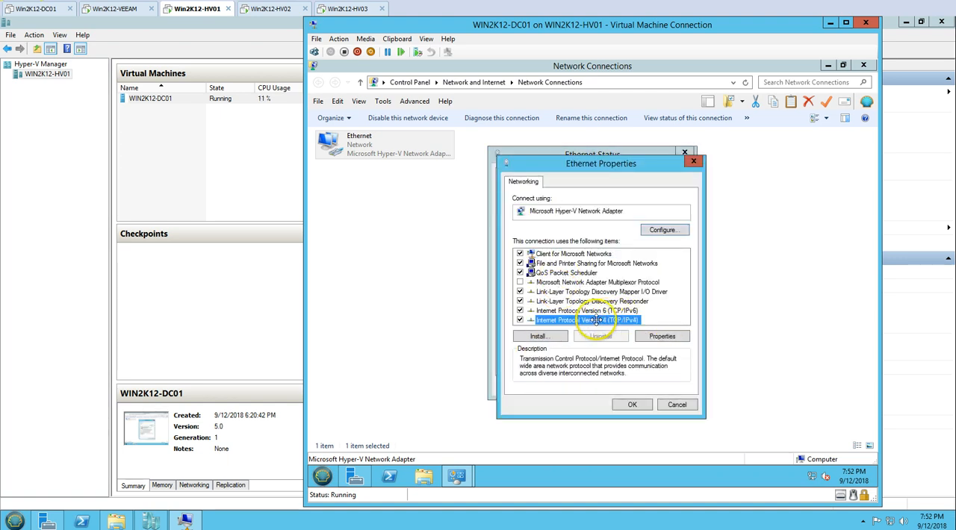
{"action": "left_click", "coordinate": [519, 310]}
Assign static IPv4 address 192.168.0.211, mask 255.255.255.0, and DNS servers 192.168.0.211 and 192.168.0.210, removing the absent adapter's static configuration.
{"action": "left_click", "coordinate": [602, 320]}
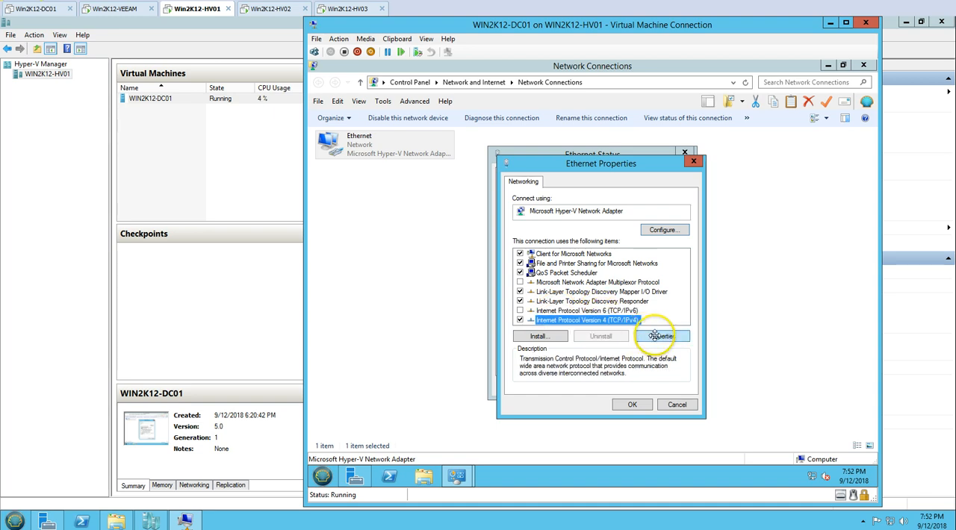
{"action": "left_click", "coordinate": [655, 336]}
{"action": "left_click", "coordinate": [601, 286]}
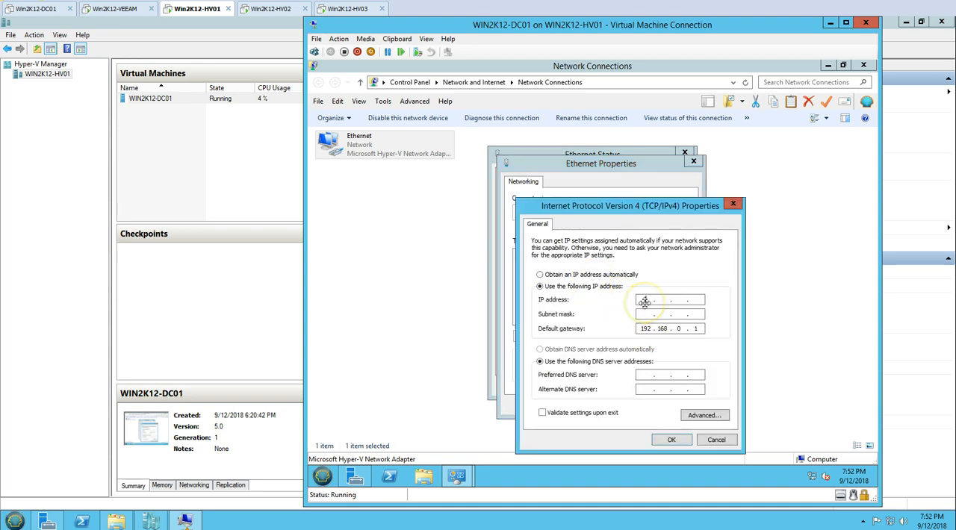
{"action": "type", "text": "192.168"}
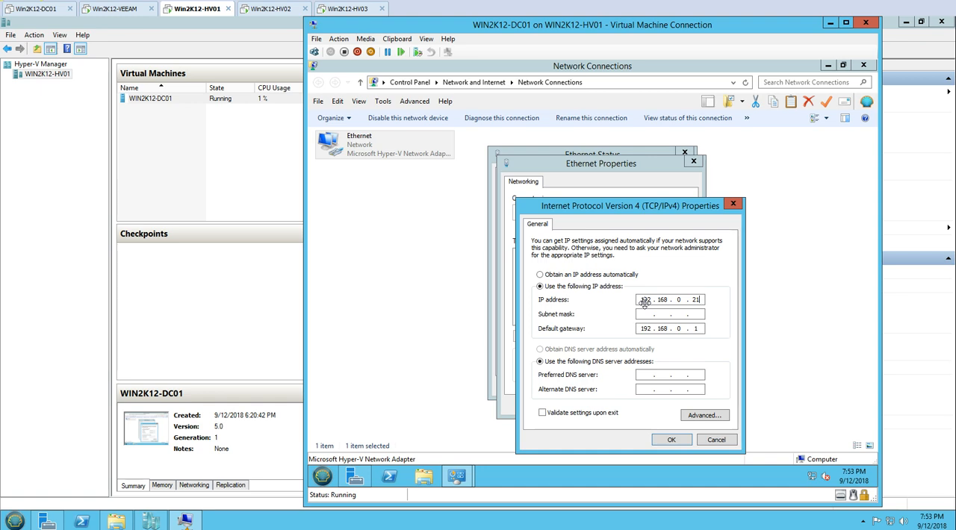
{"action": "key", "text": "Tab"}
{"action": "key", "text": "Tab"}
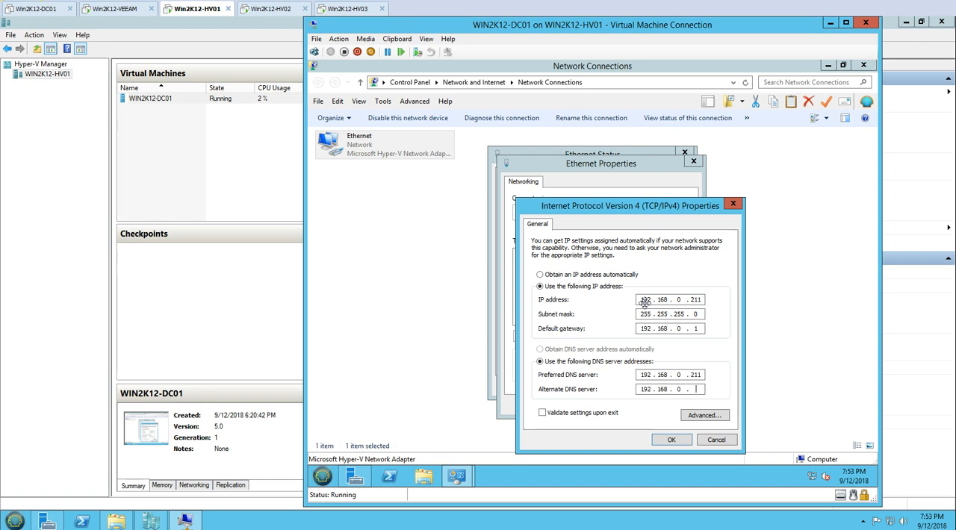
{"action": "left_click", "coordinate": [673, 440]}
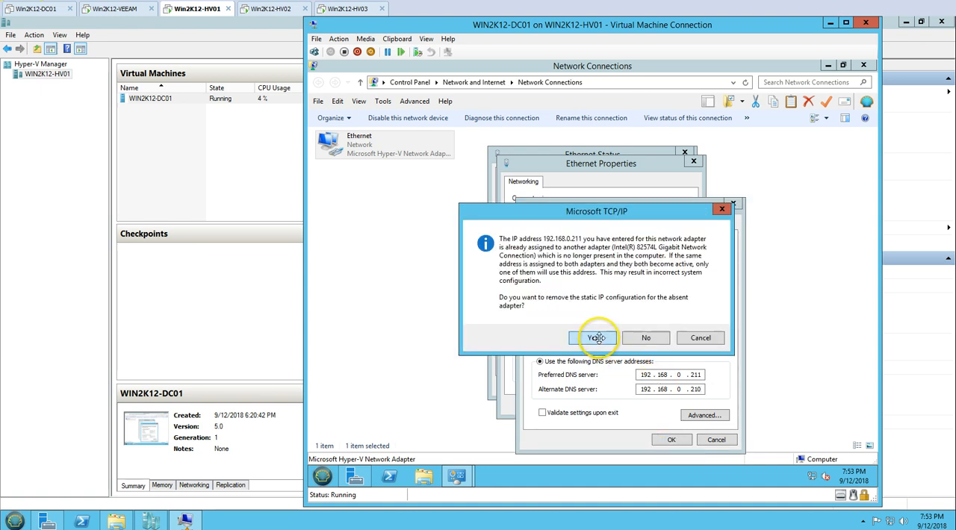
{"action": "left_click", "coordinate": [602, 341]}
{"action": "left_click", "coordinate": [633, 405]}
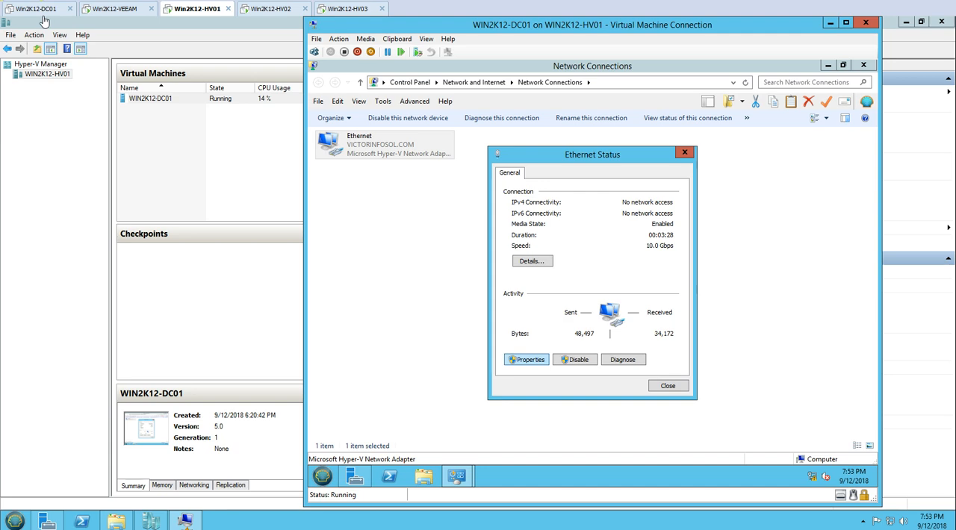
Review the Ethernet adapter's Internet Protocol Version 4 (TCP/IPv4) settings, accept them, and close the adapter dialogs and Network Connections.
{"action": "left_click", "coordinate": [600, 320]}
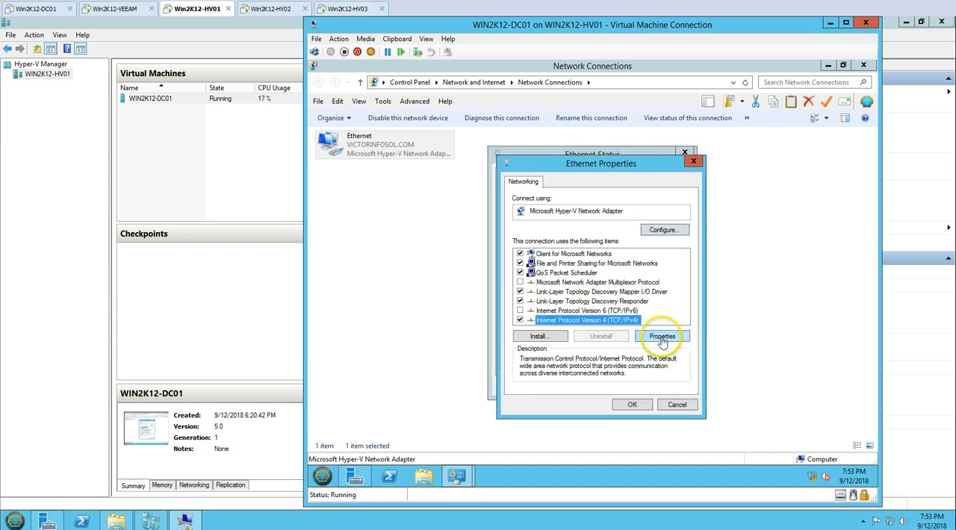
{"action": "left_click", "coordinate": [661, 338]}
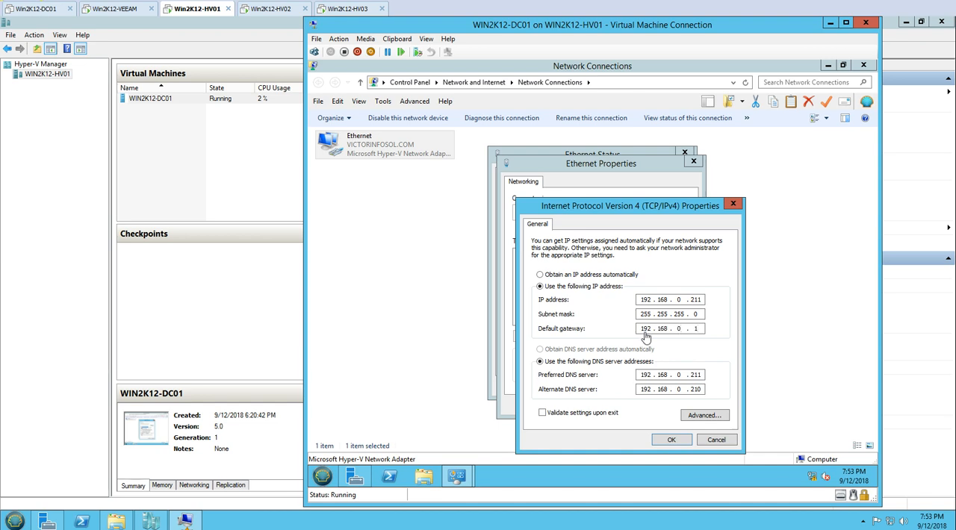
{"action": "left_click", "coordinate": [672, 440]}
{"action": "left_click", "coordinate": [632, 407]}
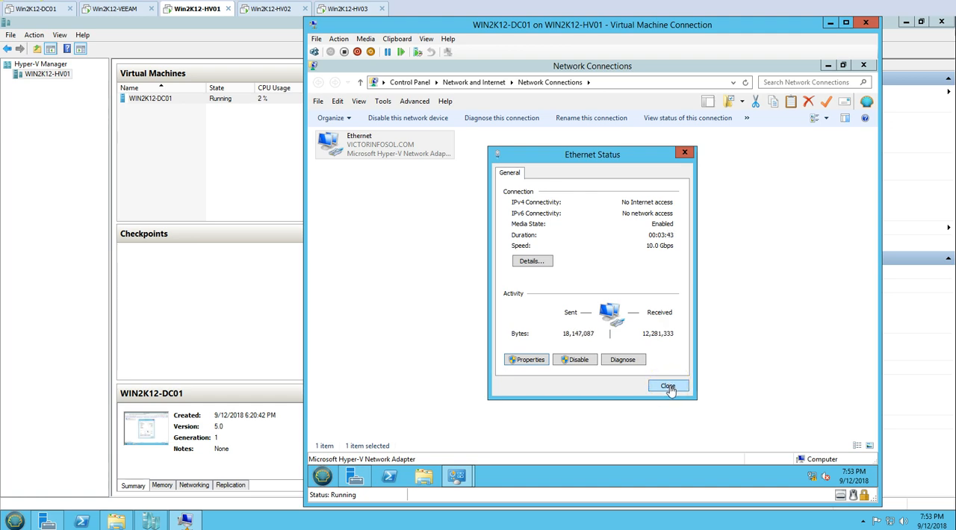
{"action": "left_click", "coordinate": [668, 386]}
{"action": "left_click", "coordinate": [863, 66]}
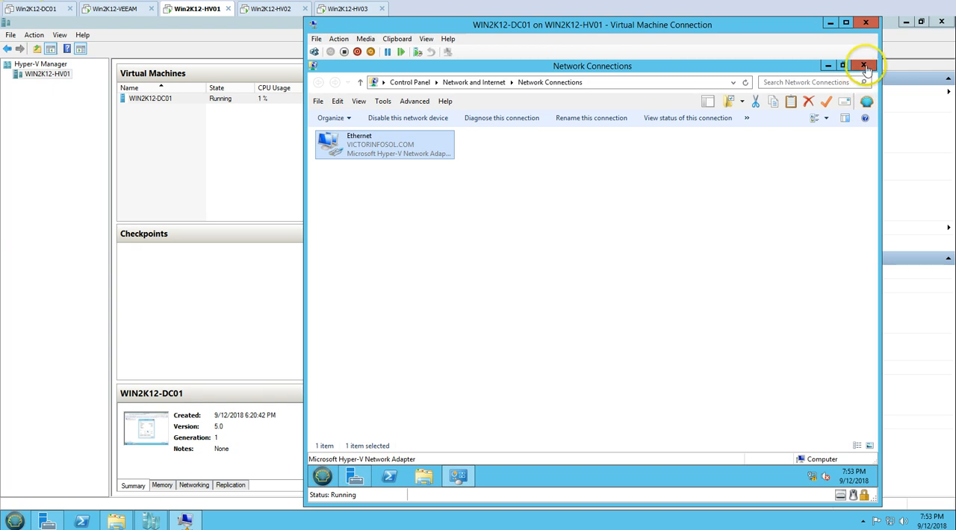
Refresh the Local Server information in Server Manager and go to the Dashboard.
{"action": "left_click", "coordinate": [701, 90]}
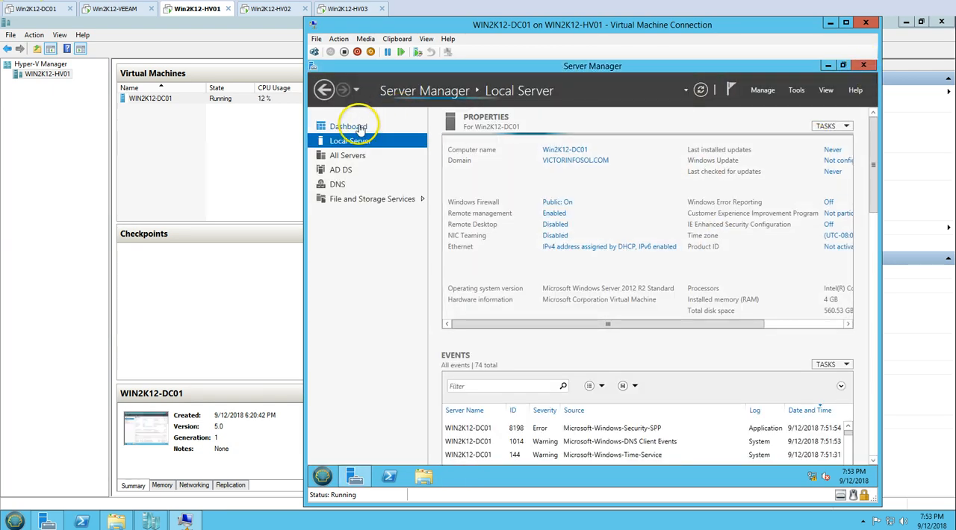
{"action": "left_click", "coordinate": [348, 126]}
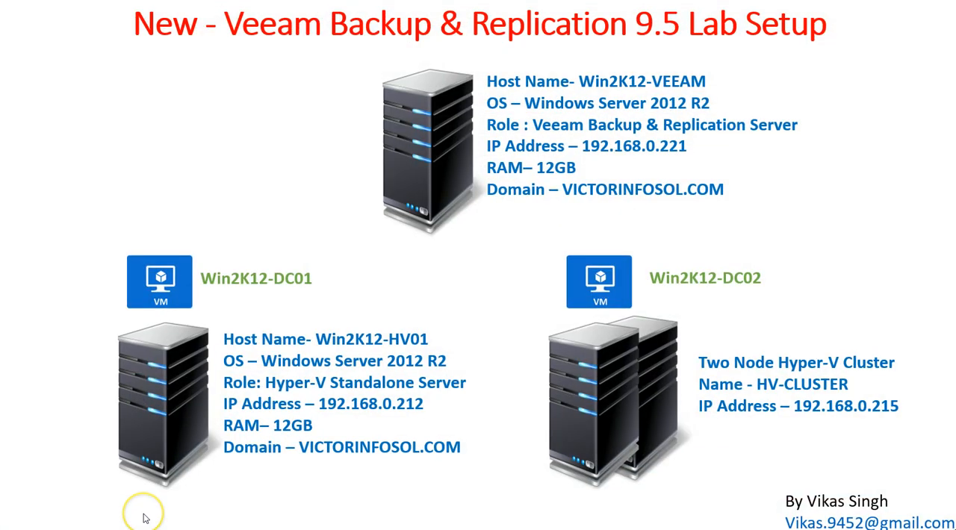
{"action": "left_click", "coordinate": [146, 518]}
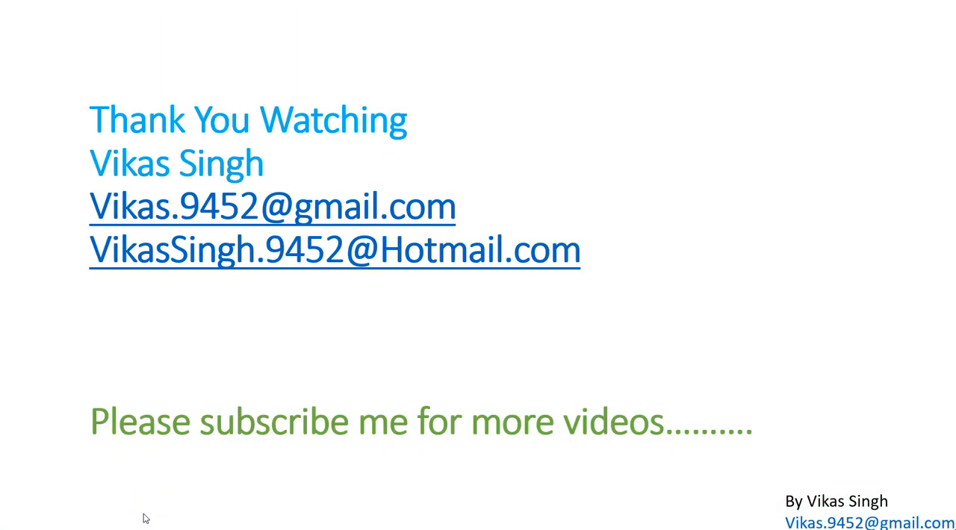